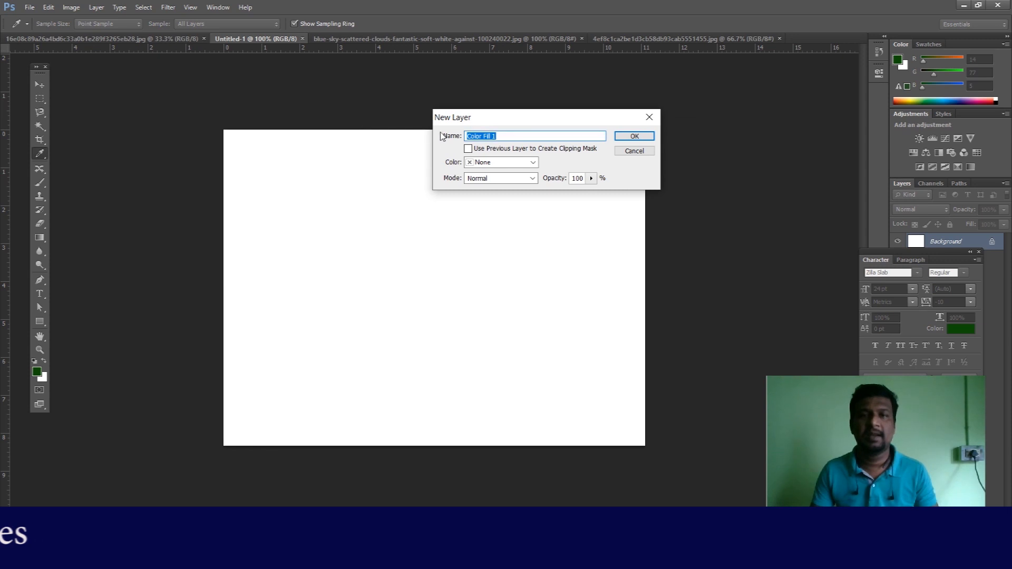
Step: Create a solid colour fill layer with the default layer settings and pick pale pink #d8b3c5 as its fill colour
{"action": "left_click", "coordinate": [634, 138]}
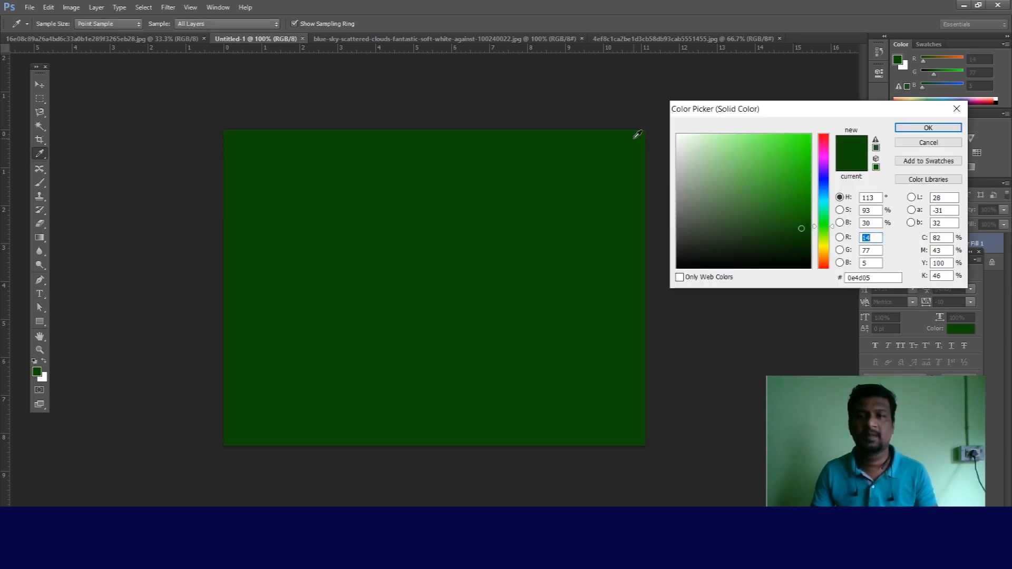
{"action": "left_click_drag", "start_coordinate": [715, 118], "coordinate": [664, 148]}
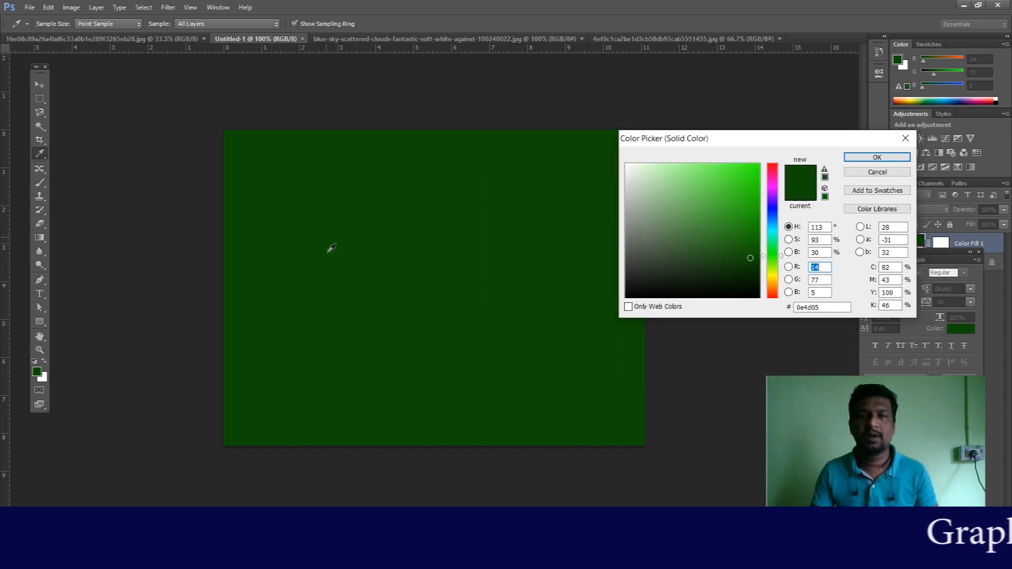
{"action": "left_click_drag", "start_coordinate": [775, 148], "coordinate": [687, 129]}
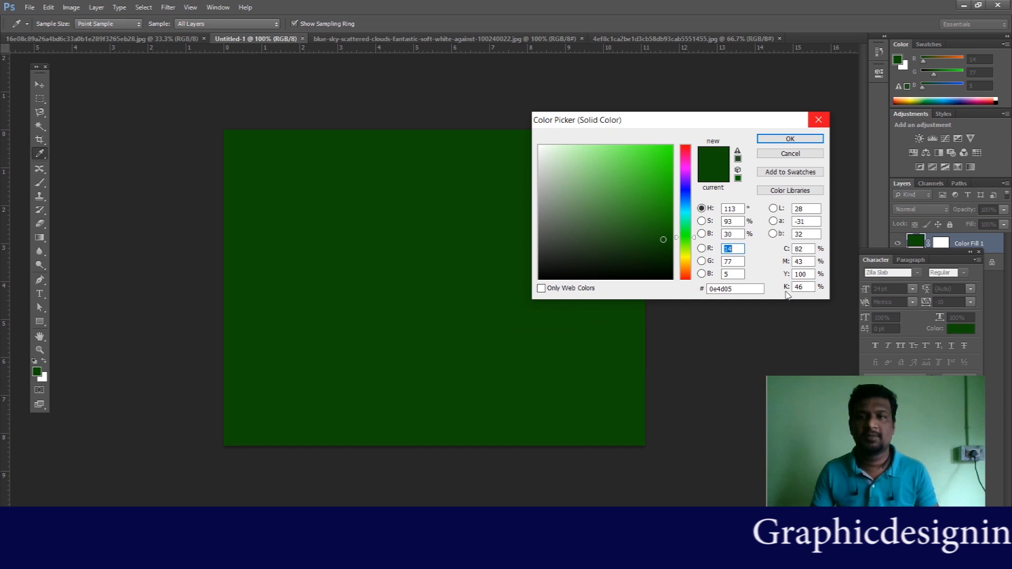
{"action": "left_click_drag", "start_coordinate": [665, 239], "coordinate": [685, 268]}
{"action": "left_click", "coordinate": [686, 233]}
{"action": "left_click", "coordinate": [688, 156]}
{"action": "left_click", "coordinate": [628, 214]}
{"action": "left_click", "coordinate": [605, 194]}
{"action": "left_click", "coordinate": [627, 163]}
{"action": "left_click", "coordinate": [562, 165]}
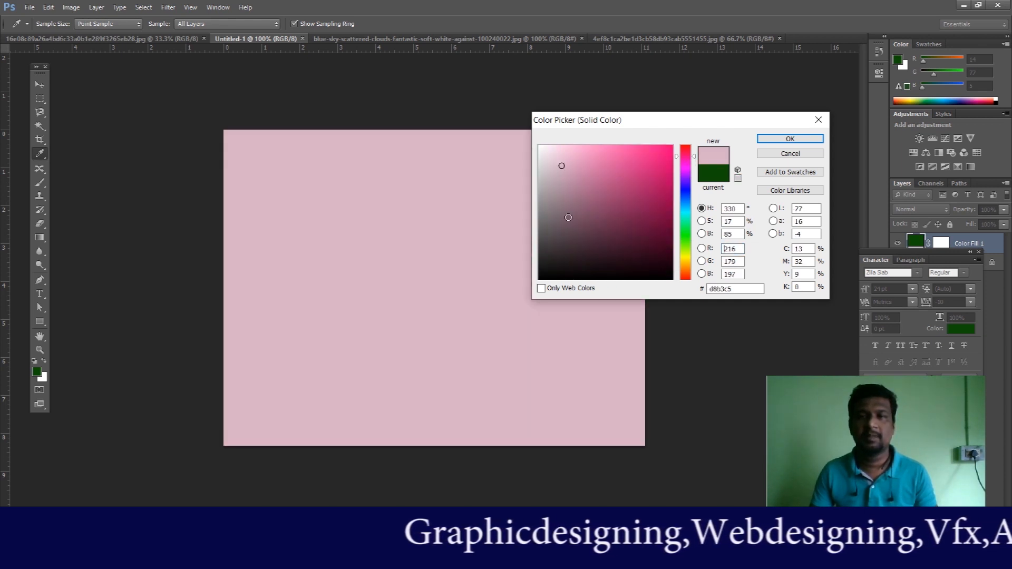
Step: Try the yellow-green swatches from PANTONE 384 C up to PANTONE 379 C in the PANTONE+ Solid Coated library as the fill
{"action": "left_click", "coordinate": [782, 191]}
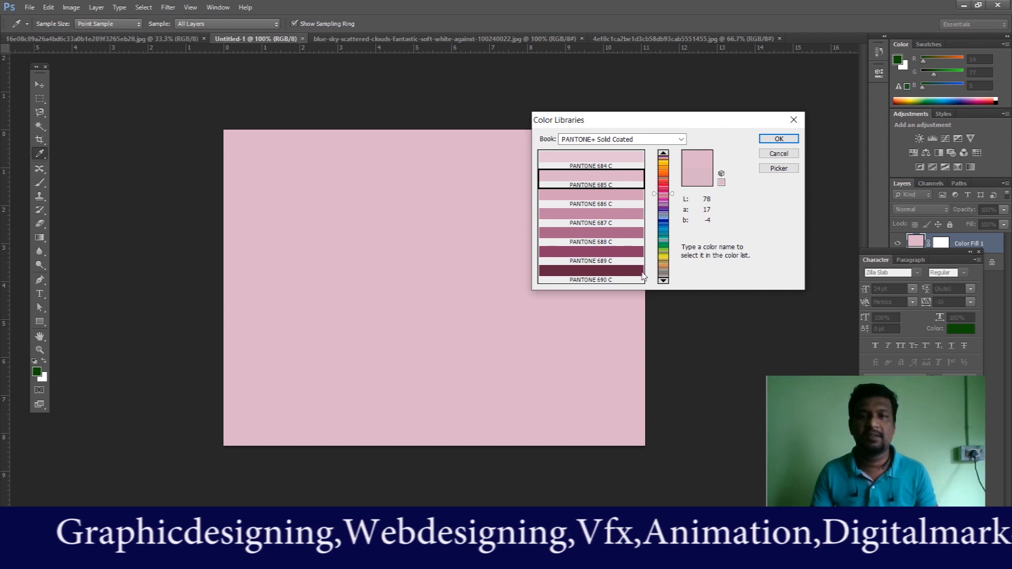
{"action": "left_click", "coordinate": [663, 175]}
{"action": "left_click", "coordinate": [667, 224]}
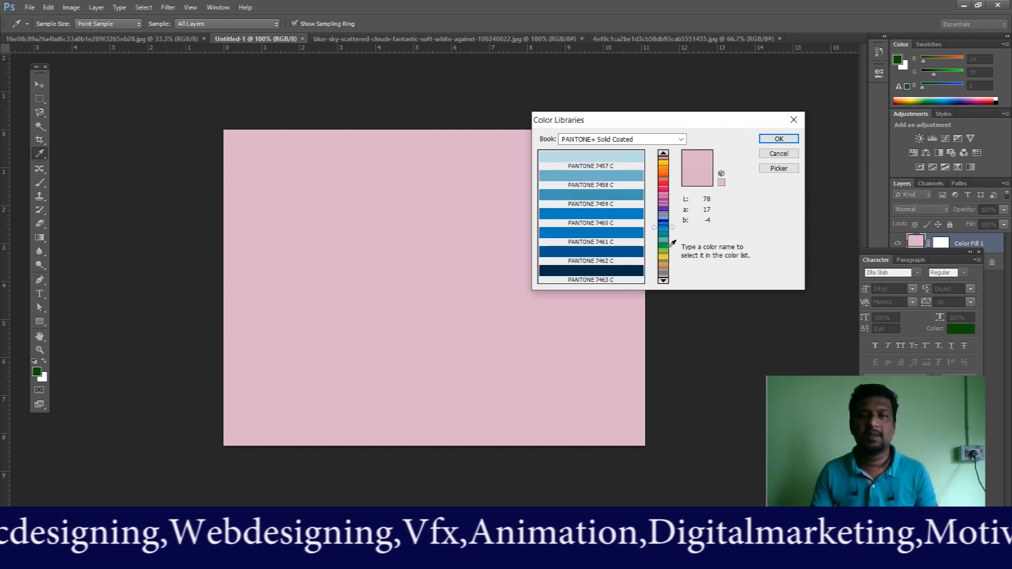
{"action": "left_click", "coordinate": [668, 252]}
{"action": "left_click", "coordinate": [611, 257]}
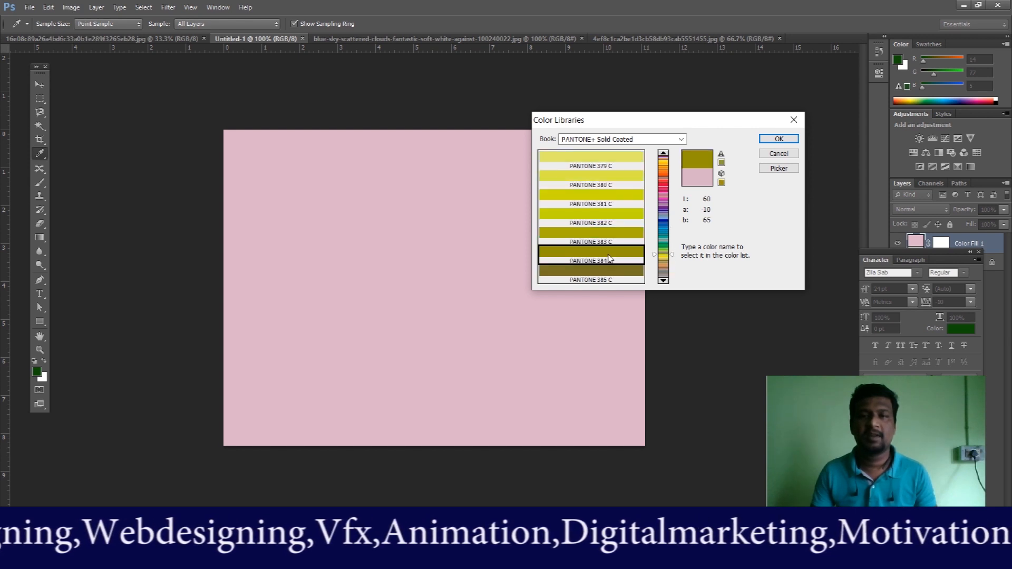
{"action": "left_click", "coordinate": [602, 237]}
{"action": "left_click", "coordinate": [595, 217]}
{"action": "left_click", "coordinate": [580, 198]}
{"action": "left_click", "coordinate": [579, 180]}
{"action": "left_click", "coordinate": [566, 161]}
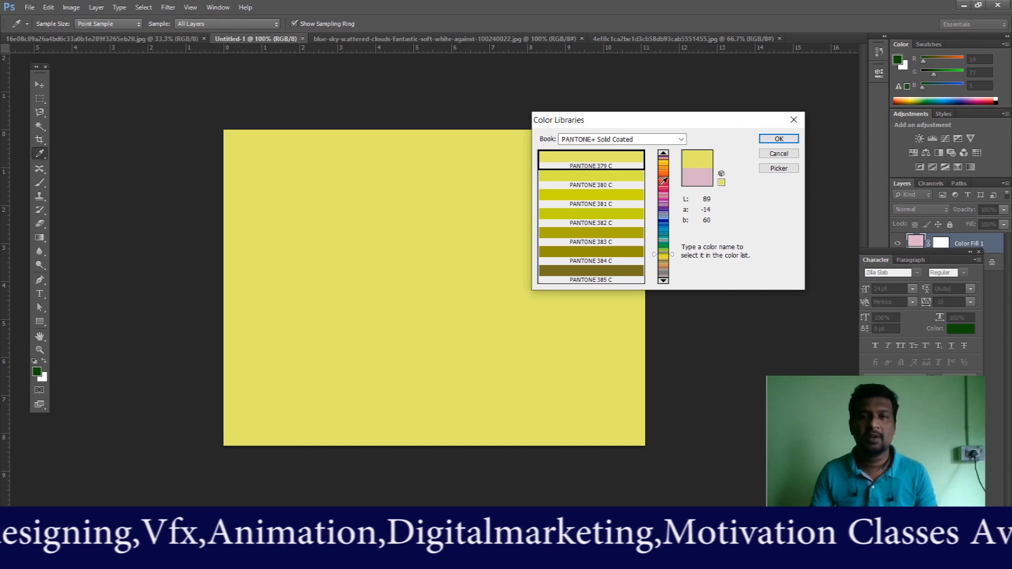
Step: Try several blue PANTONE+ Solid Coated swatches for the fill, ending on PANTONE 631 C
{"action": "left_click", "coordinate": [662, 215]}
{"action": "left_click", "coordinate": [665, 231]}
{"action": "left_click", "coordinate": [614, 238]}
{"action": "left_click", "coordinate": [606, 257]}
{"action": "left_click", "coordinate": [584, 227]}
{"action": "left_click", "coordinate": [585, 271]}
{"action": "left_click", "coordinate": [617, 217]}
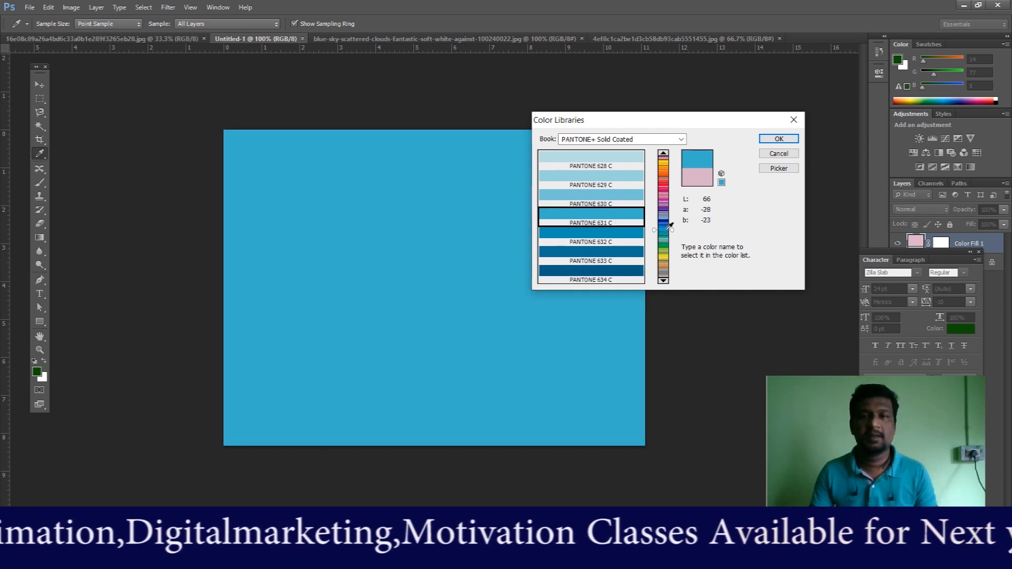
Step: Apply the purple PANTONE 253 C swatch as the fill layer's colour
{"action": "left_click_drag", "start_coordinate": [666, 227], "coordinate": [665, 198]}
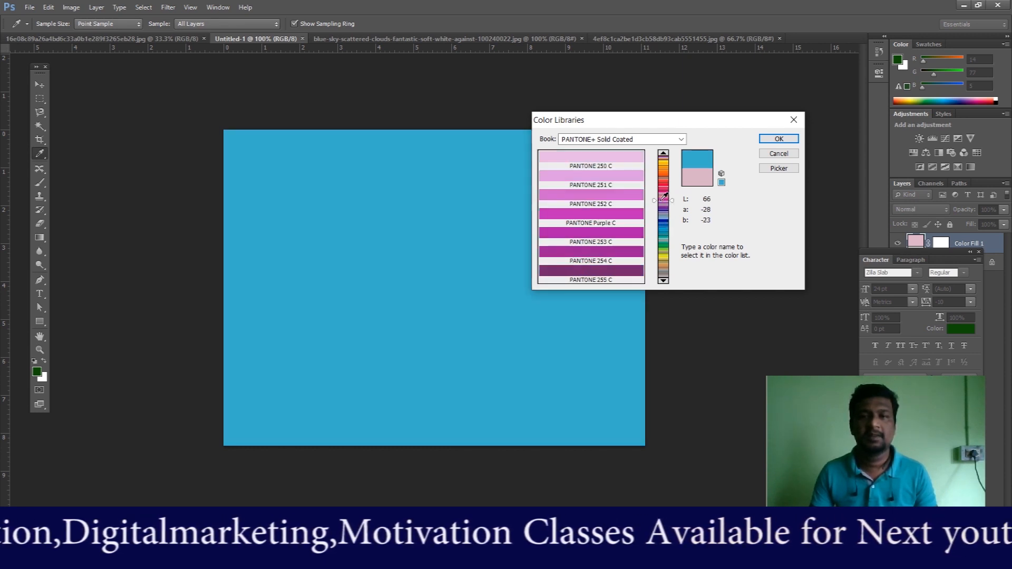
{"action": "left_click", "coordinate": [589, 236]}
{"action": "left_click", "coordinate": [771, 138]}
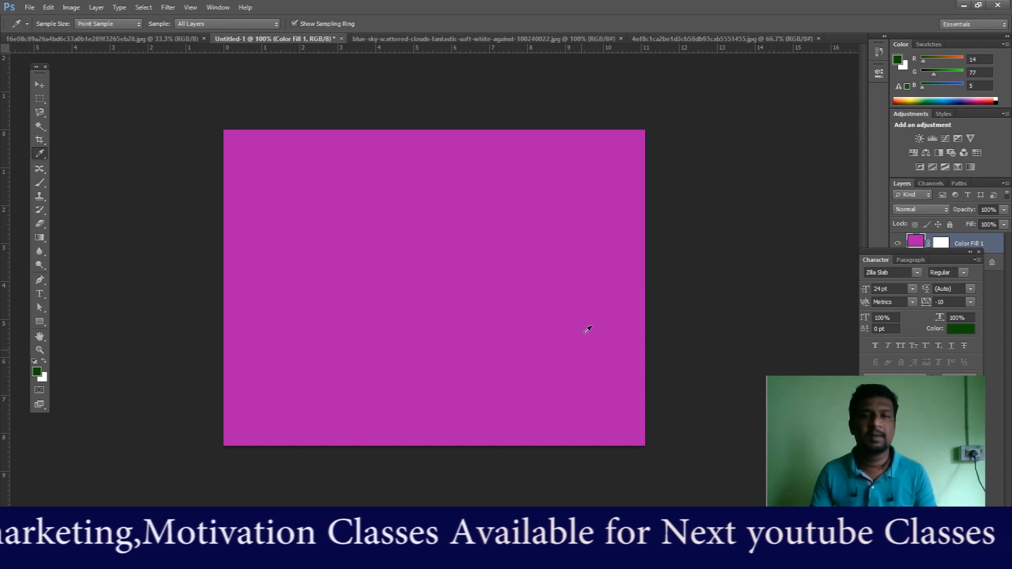
Step: Move the Character panel clear of the layer list and delete the solid colour fill layer with the Move tool active
{"action": "left_click_drag", "start_coordinate": [928, 257], "coordinate": [796, 91]}
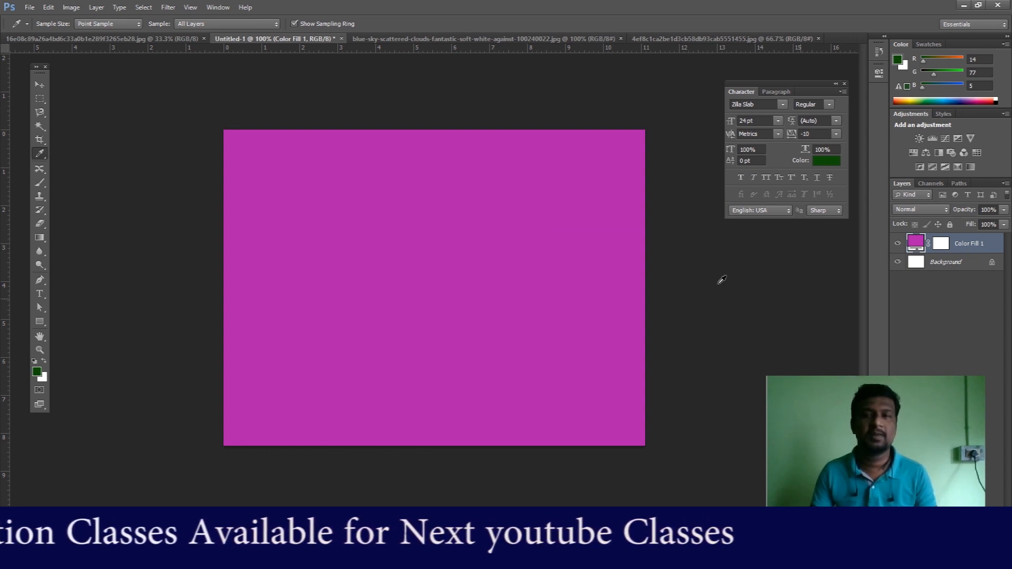
{"action": "left_click", "coordinate": [40, 84]}
{"action": "right_click", "coordinate": [372, 213]}
{"action": "left_click", "coordinate": [408, 221]}
{"action": "left_click", "coordinate": [422, 264]}
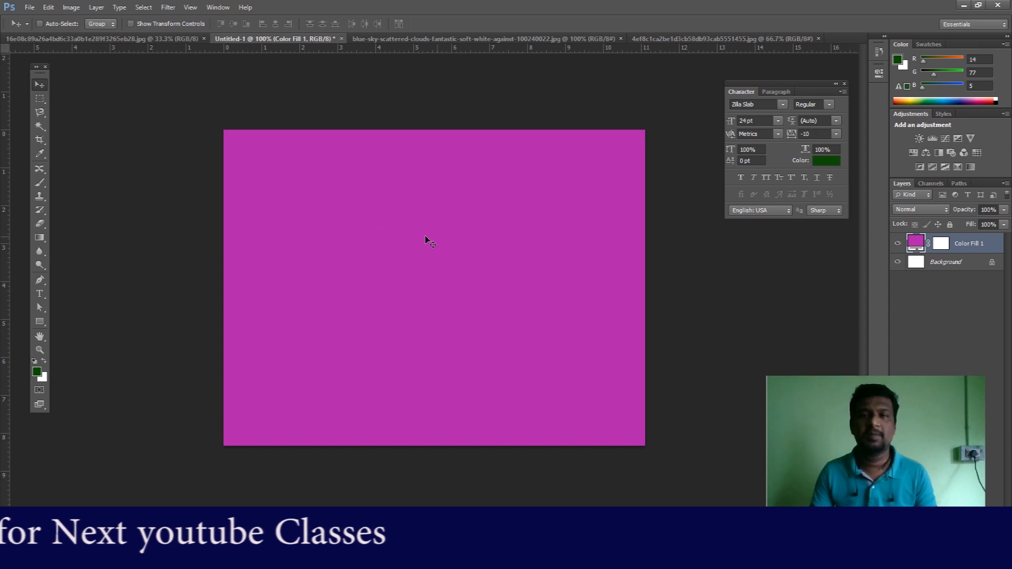
{"action": "right_click", "coordinate": [417, 265]}
{"action": "left_click", "coordinate": [447, 273]}
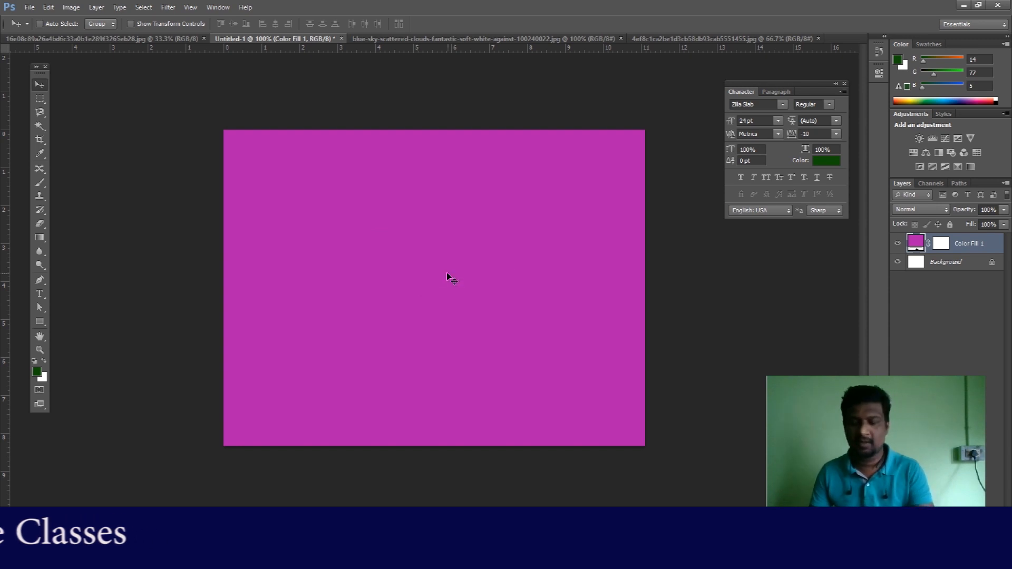
{"action": "key", "text": "Delete"}
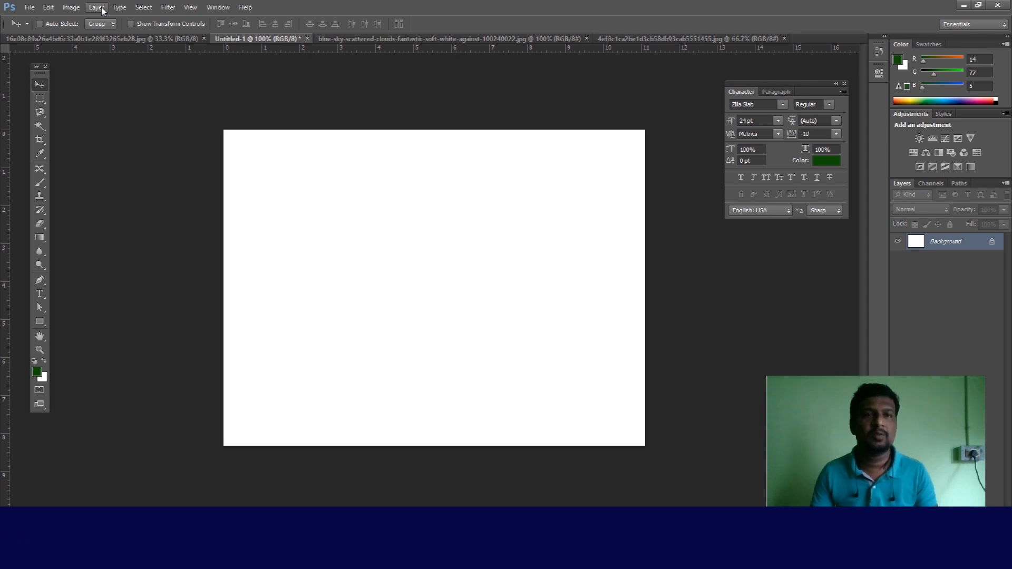
Step: Add a gradient fill layer with the default layer settings and open its gradient in the Gradient Editor
{"action": "left_click", "coordinate": [102, 9]}
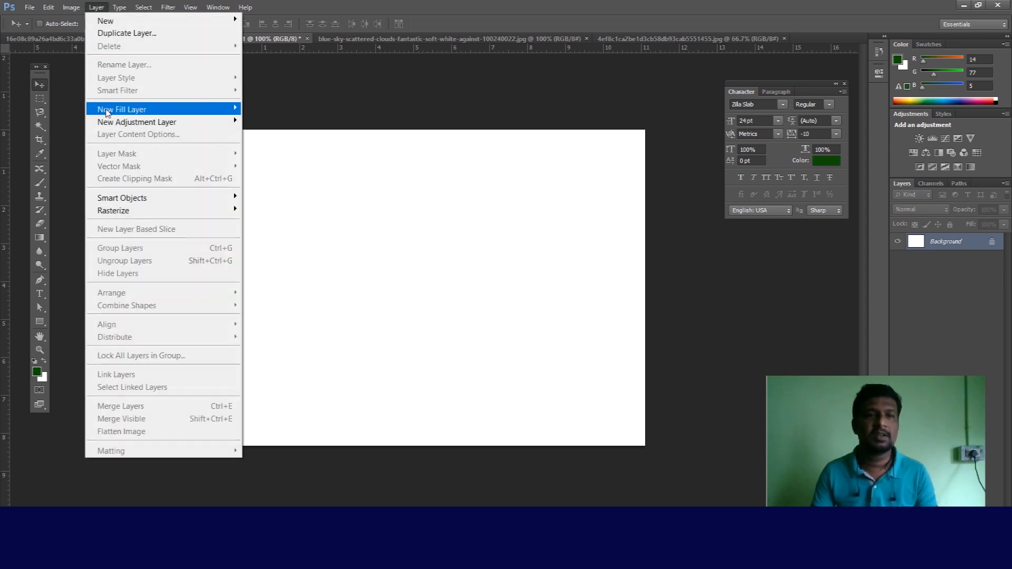
{"action": "mouse_move", "coordinate": [158, 110]}
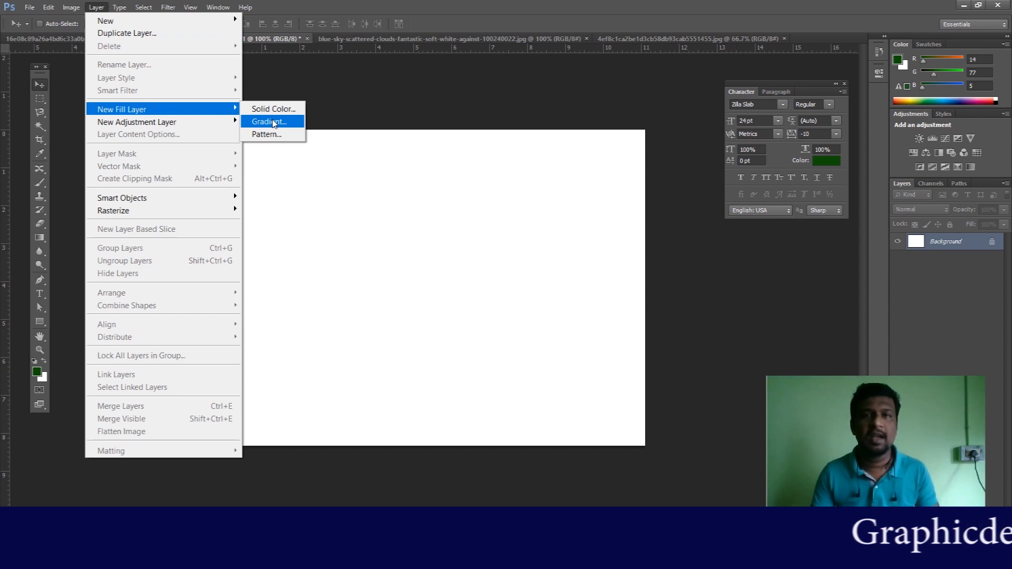
{"action": "left_click", "coordinate": [271, 122]}
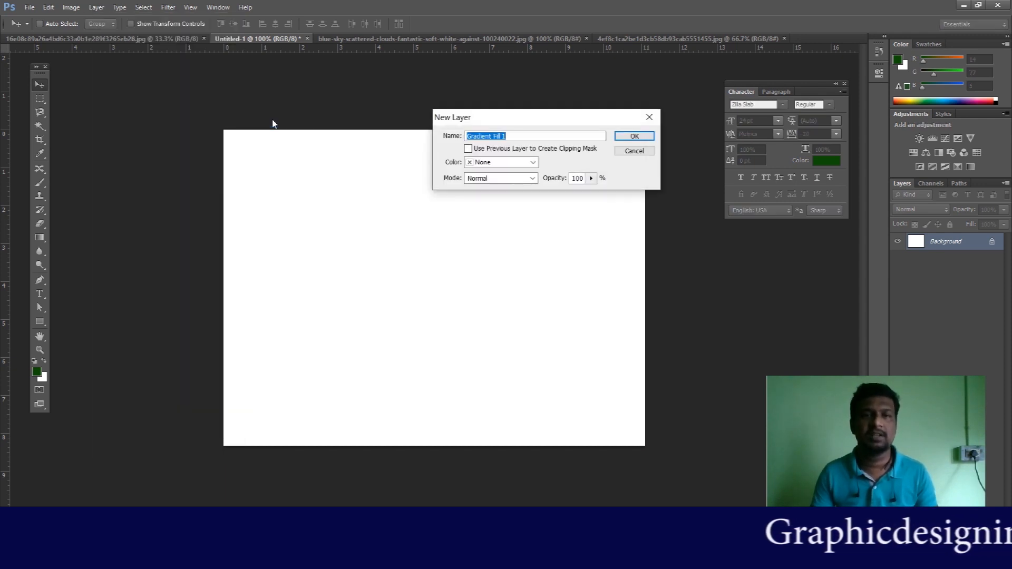
{"action": "left_click", "coordinate": [625, 137]}
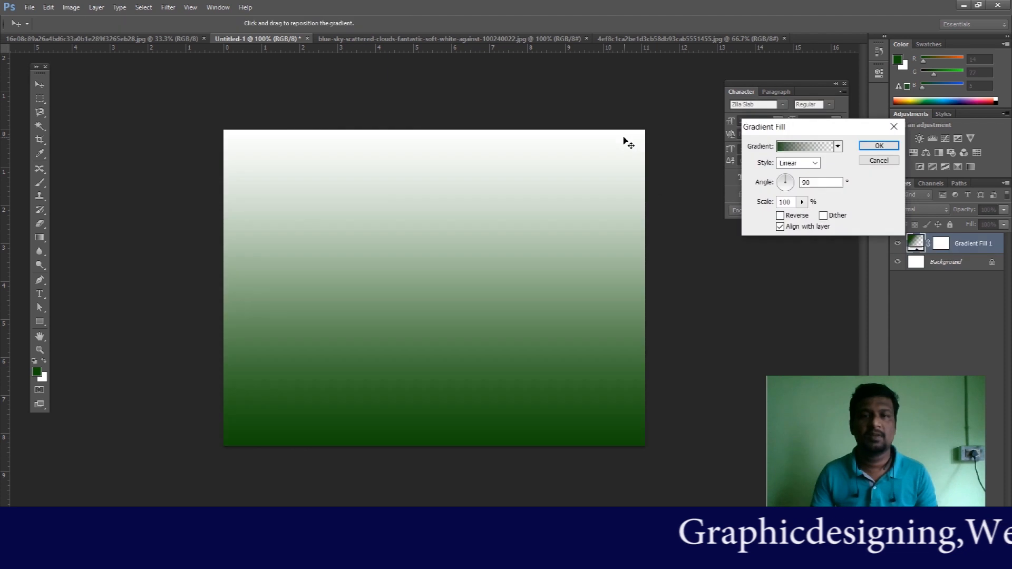
{"action": "left_click_drag", "start_coordinate": [793, 126], "coordinate": [389, 129]}
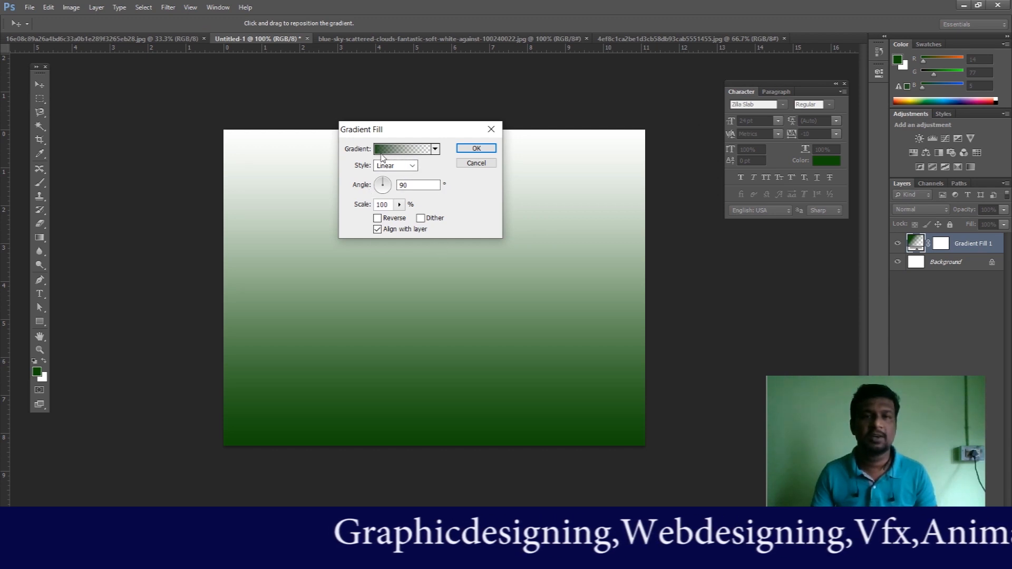
{"action": "left_click", "coordinate": [402, 149]}
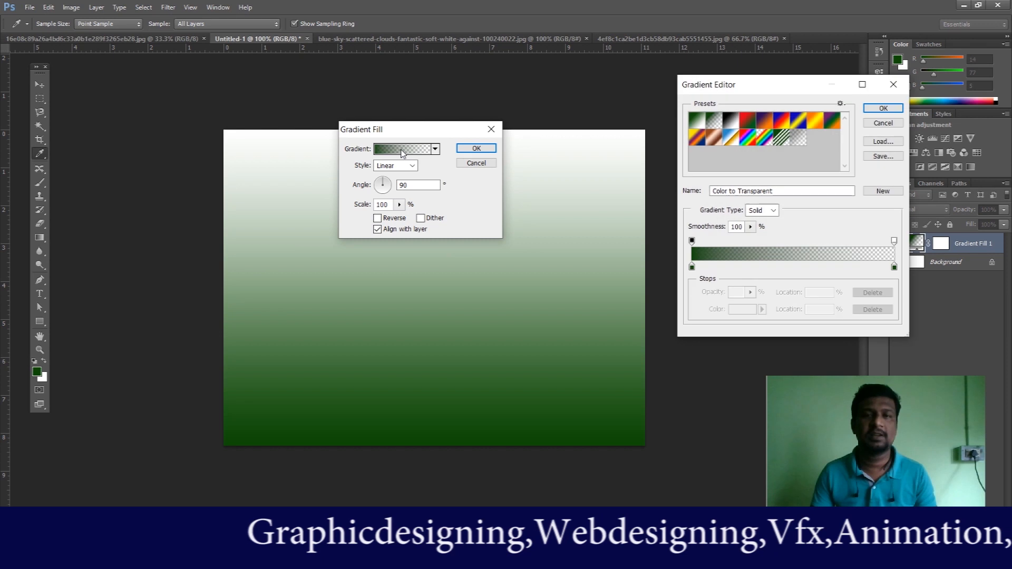
{"action": "left_click_drag", "start_coordinate": [727, 88], "coordinate": [598, 90]}
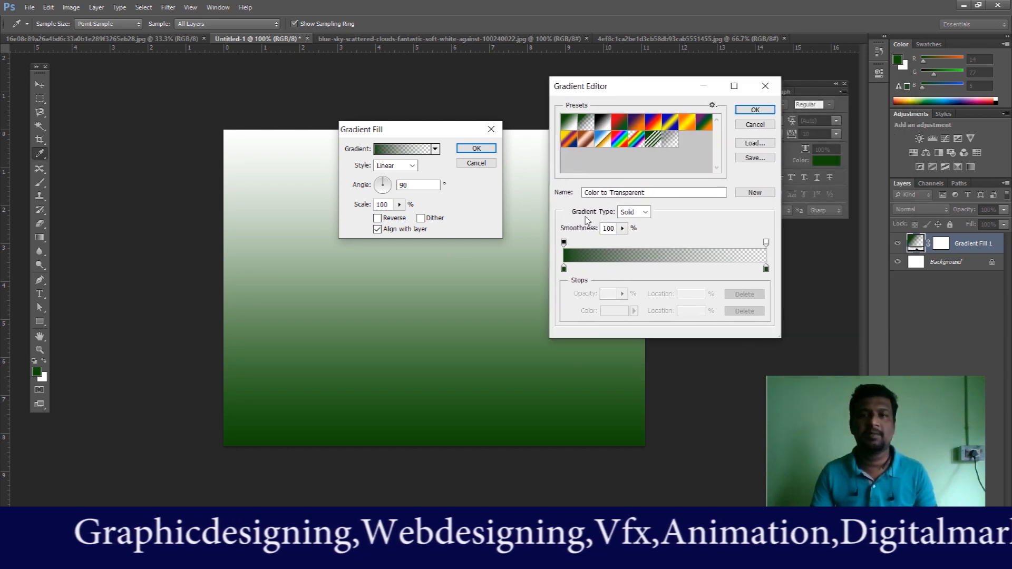
Step: Try several gradient presets, including Copper, and choose the Yellow, Violet, Orange, Blue preset
{"action": "left_click", "coordinate": [692, 125]}
{"action": "left_click", "coordinate": [669, 126]}
{"action": "left_click", "coordinate": [654, 126]}
{"action": "left_click", "coordinate": [620, 127]}
{"action": "left_click", "coordinate": [602, 127]}
{"action": "left_click", "coordinate": [602, 139]}
{"action": "left_click", "coordinate": [585, 140]}
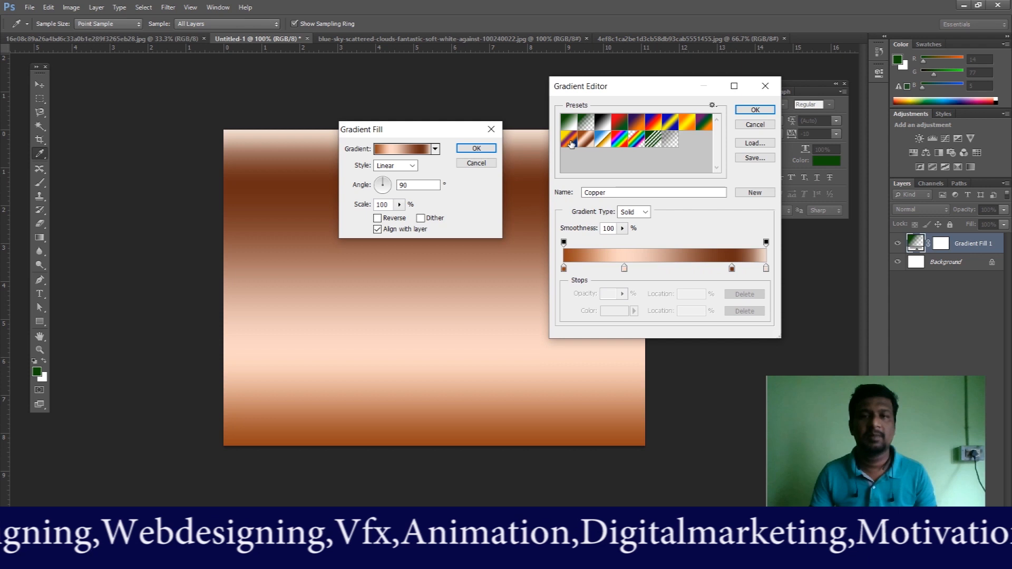
{"action": "left_click", "coordinate": [571, 140]}
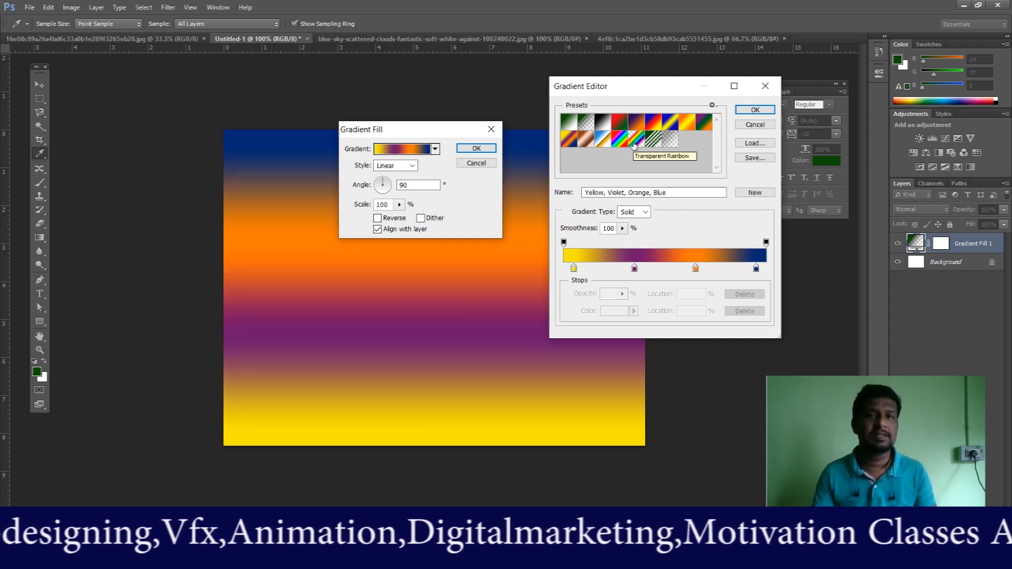
Step: Inspect the gradient's yellow, violet, orange and blue colour stops one after another
{"action": "left_click", "coordinate": [574, 270]}
{"action": "left_click", "coordinate": [635, 269]}
{"action": "left_click", "coordinate": [696, 270]}
{"action": "left_click", "coordinate": [757, 270]}
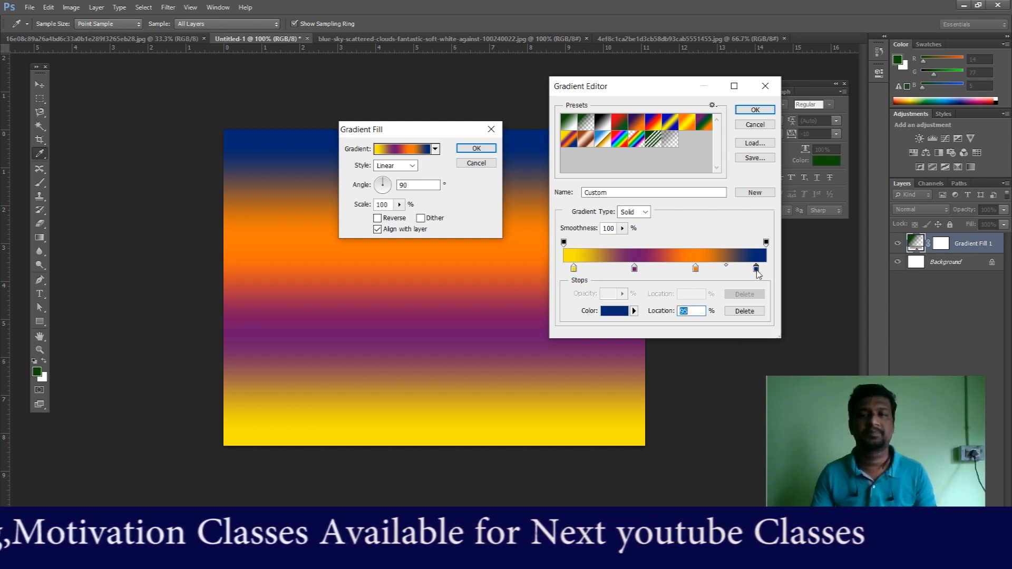
Step: Try other colours for the gradient's blue stop, including green #1eb70e, and cancel the colour change
{"action": "left_click", "coordinate": [615, 311]}
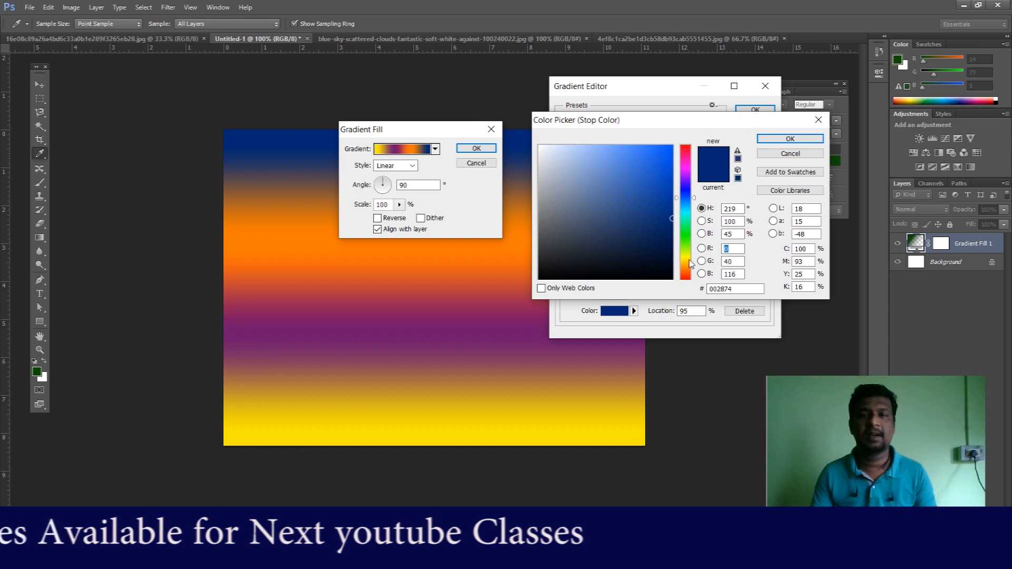
{"action": "left_click_drag", "start_coordinate": [691, 264], "coordinate": [685, 237]}
{"action": "left_click", "coordinate": [662, 183]}
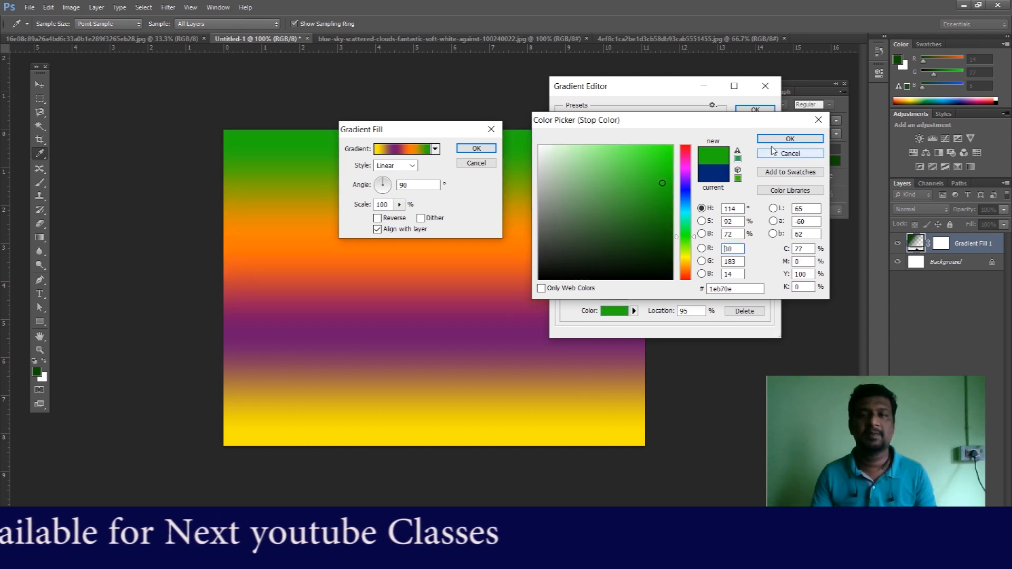
{"action": "left_click", "coordinate": [686, 168]}
{"action": "left_click", "coordinate": [638, 237]}
{"action": "left_click", "coordinate": [685, 232]}
{"action": "left_click", "coordinate": [648, 200]}
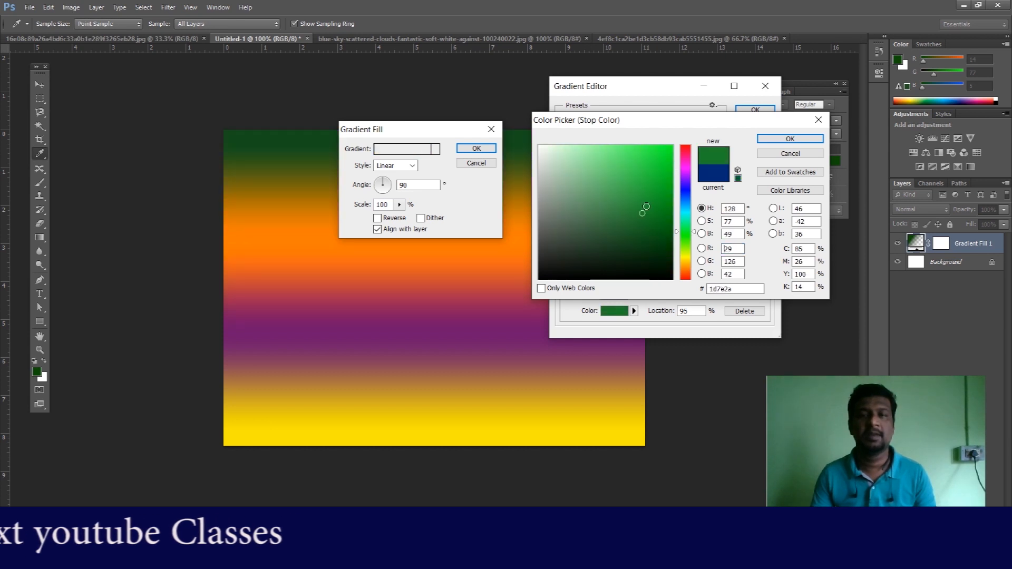
{"action": "left_click", "coordinate": [819, 121]}
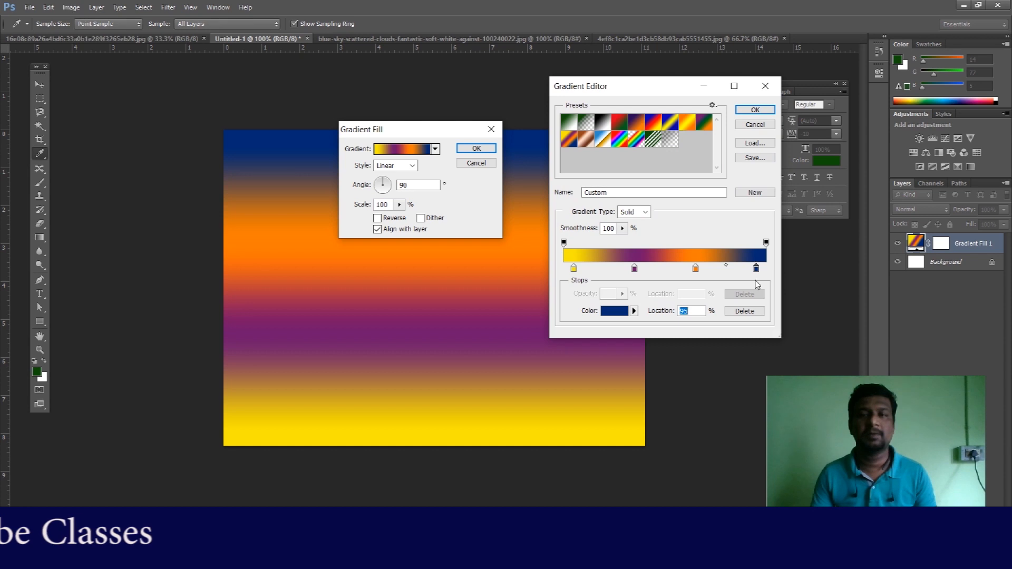
Step: Delete the violet and orange colour stops from the gradient
{"action": "left_click", "coordinate": [636, 271]}
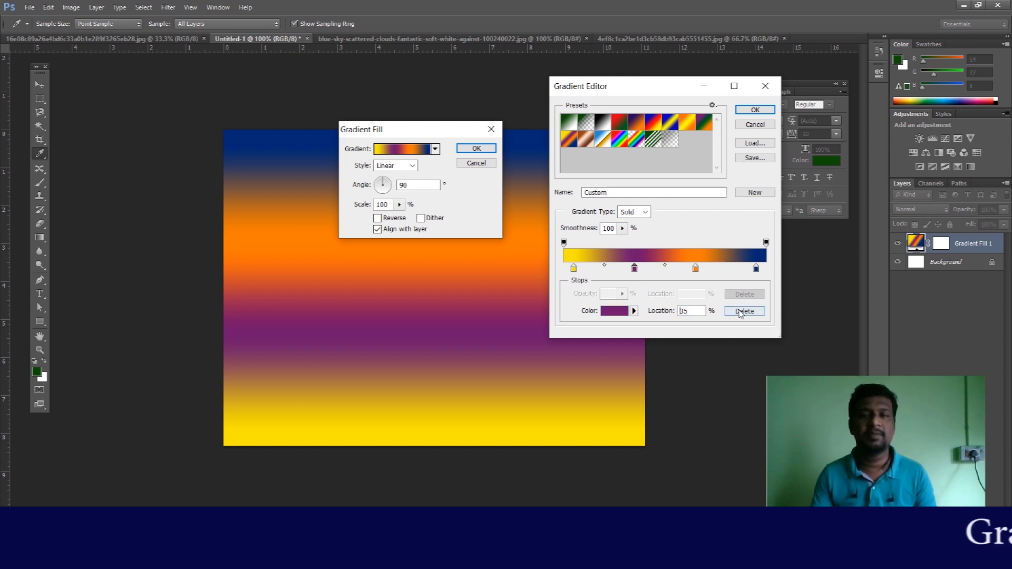
{"action": "left_click", "coordinate": [744, 311]}
{"action": "left_click", "coordinate": [696, 270]}
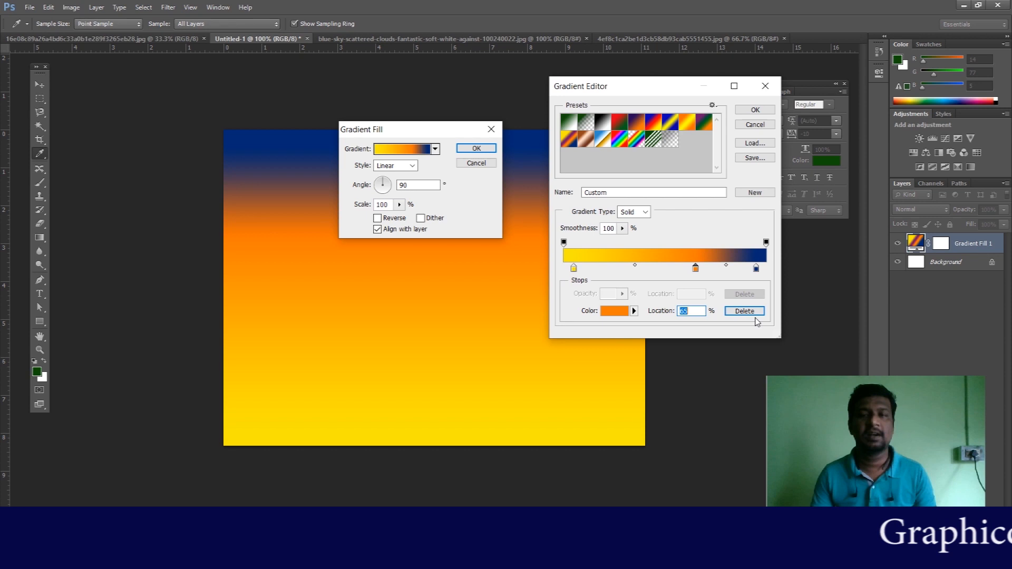
{"action": "left_click", "coordinate": [750, 313]}
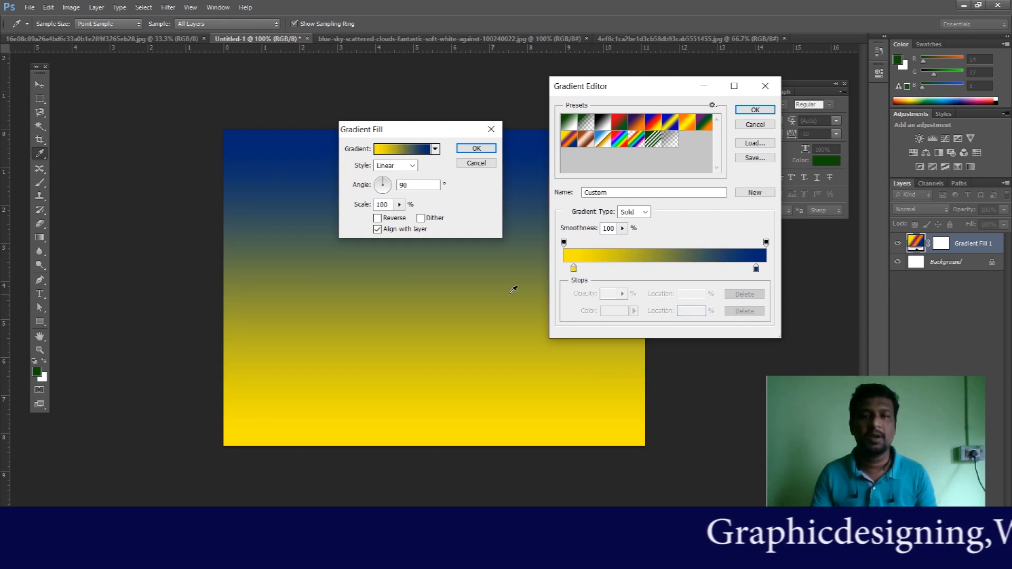
Step: Recolour the gradient's blue end stop to white, #ffffff
{"action": "double_click", "coordinate": [756, 269]}
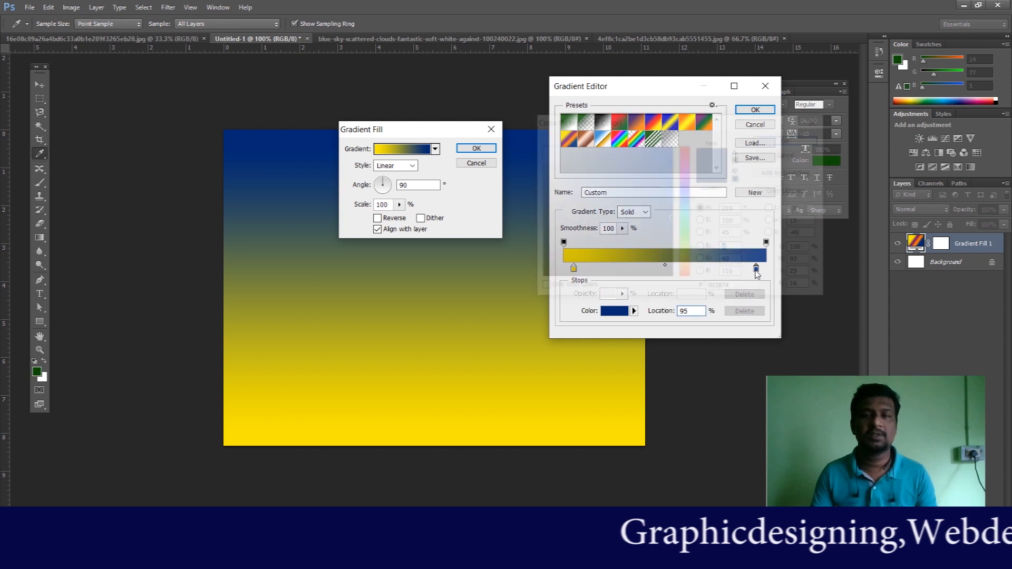
{"action": "left_click_drag", "start_coordinate": [583, 225], "coordinate": [539, 146]}
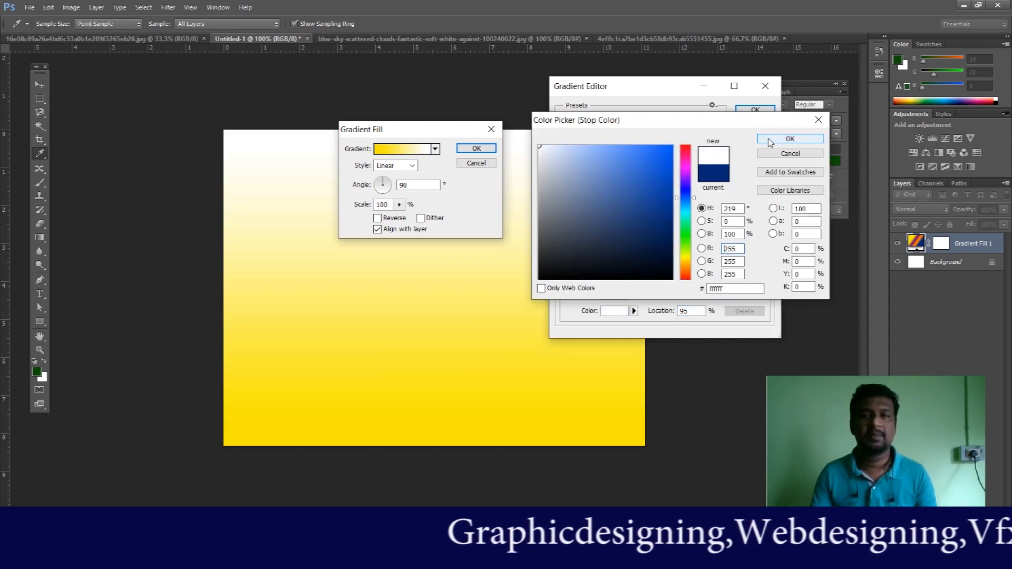
{"action": "left_click", "coordinate": [790, 138]}
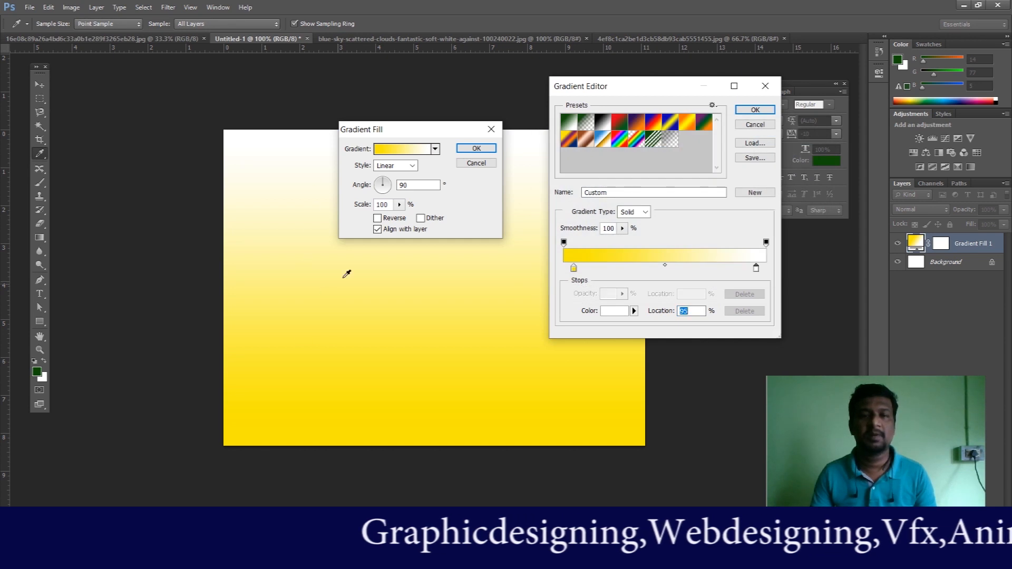
Step: Accept the edited yellow-to-white gradient and move the Gradient Fill dialog clear of the canvas centre
{"action": "left_click", "coordinate": [765, 112]}
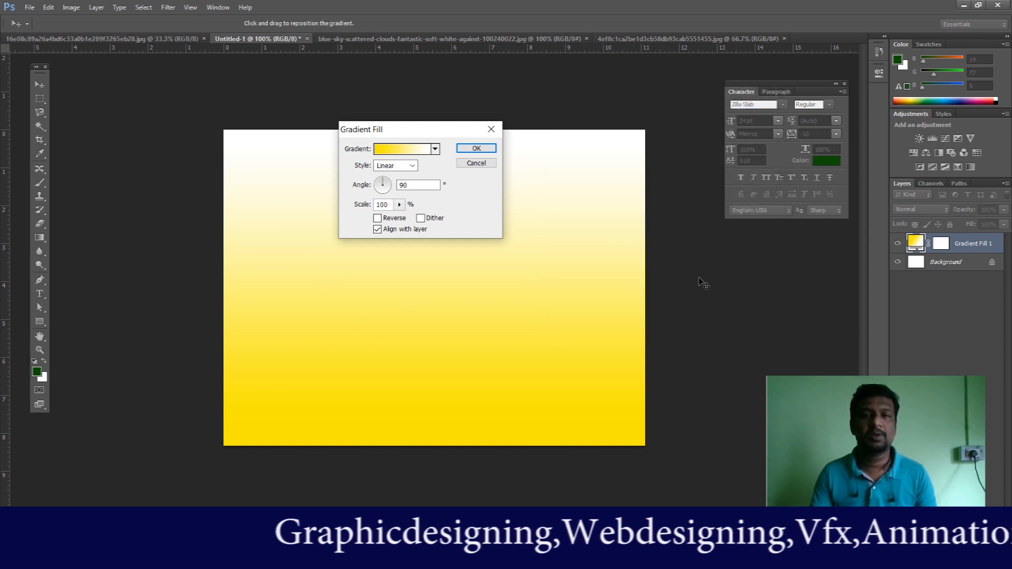
{"action": "left_click_drag", "start_coordinate": [430, 133], "coordinate": [653, 120]}
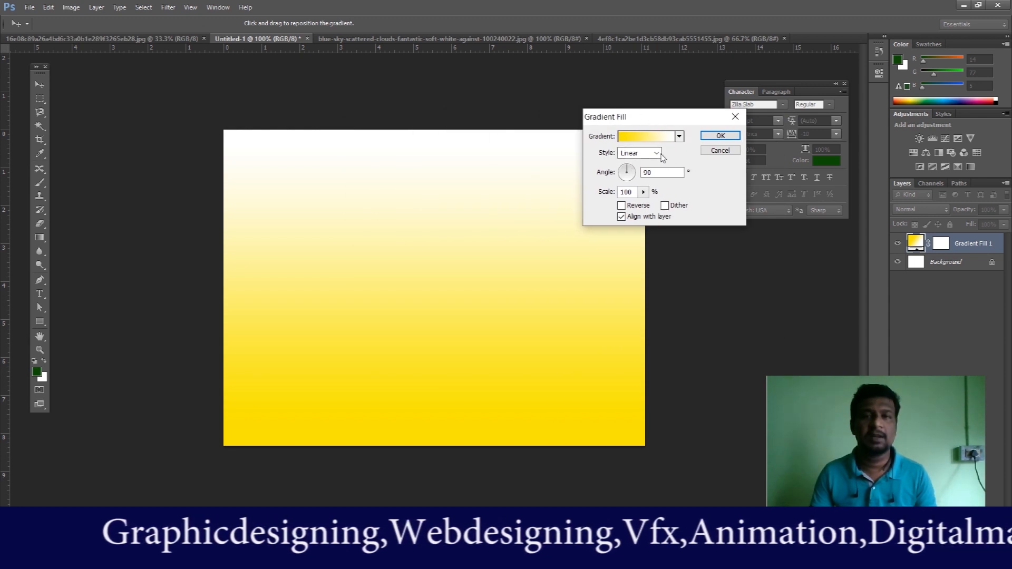
Step: Try the Radial, Angle, Reflected and Diamond styles for the gradient fill and return it to Linear
{"action": "left_click", "coordinate": [659, 154]}
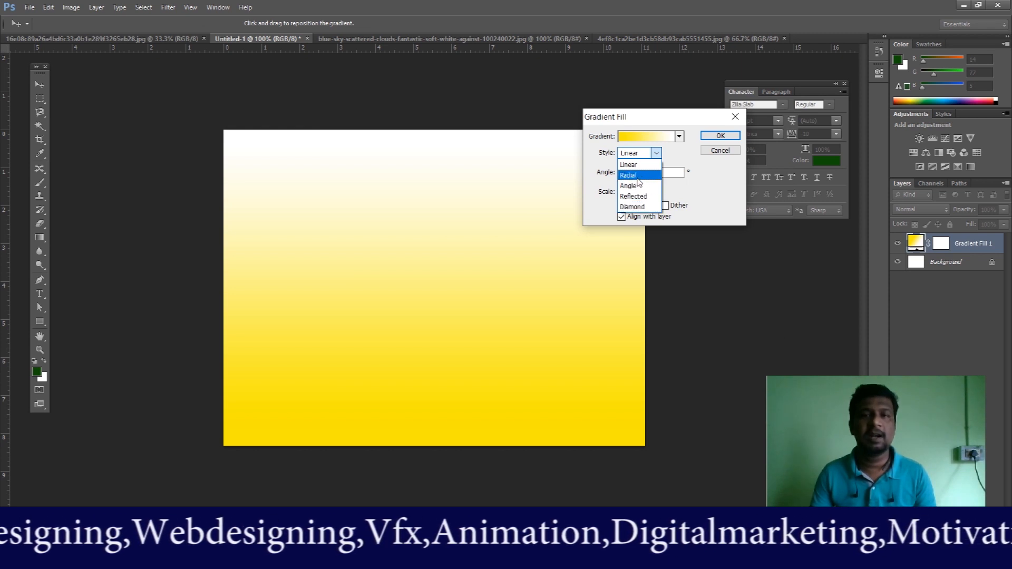
{"action": "left_click", "coordinate": [638, 178]}
{"action": "left_click", "coordinate": [651, 154]}
{"action": "left_click", "coordinate": [639, 187]}
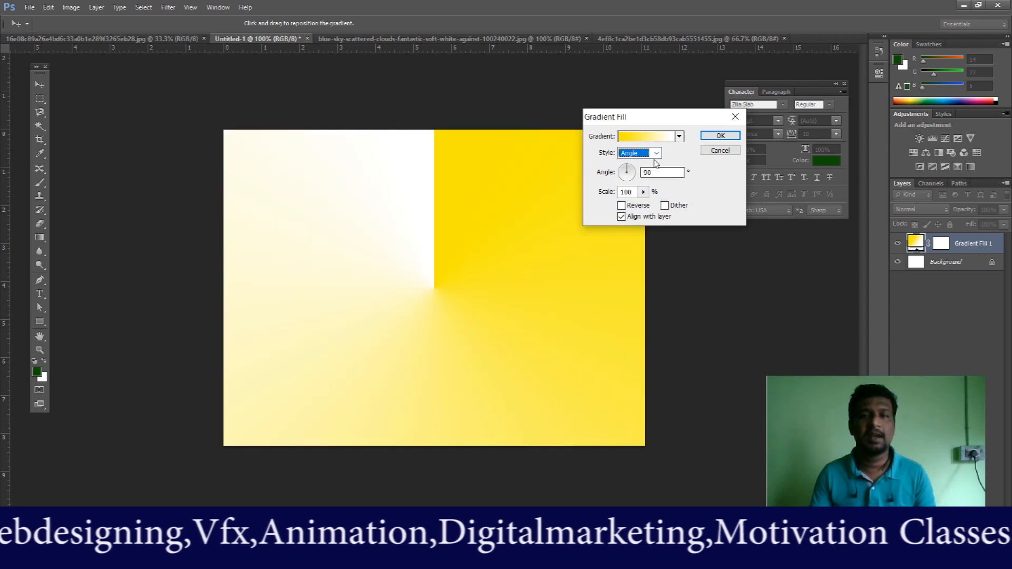
{"action": "left_click", "coordinate": [655, 154]}
{"action": "left_click", "coordinate": [637, 196]}
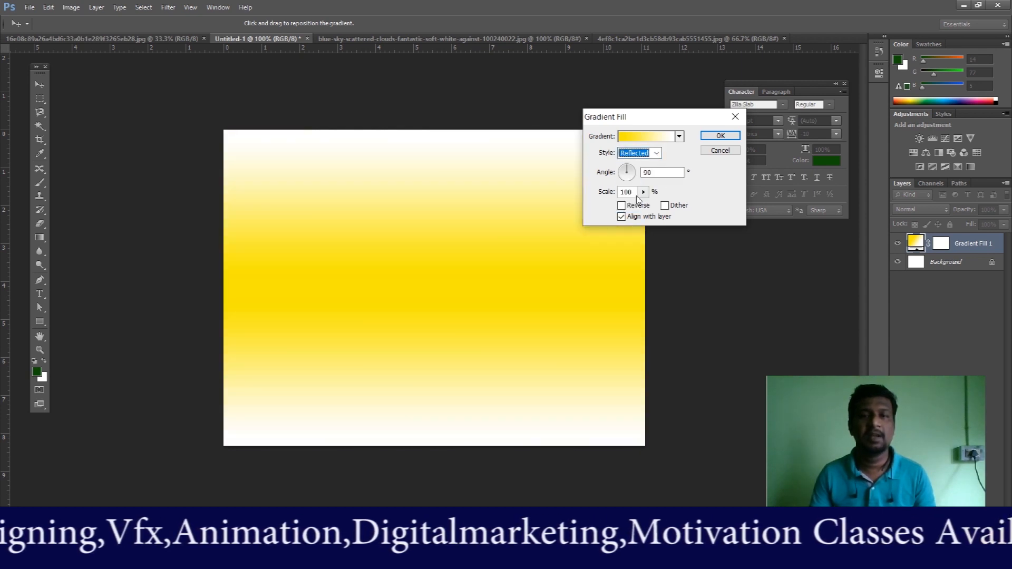
{"action": "left_click", "coordinate": [655, 153]}
{"action": "left_click", "coordinate": [640, 205]}
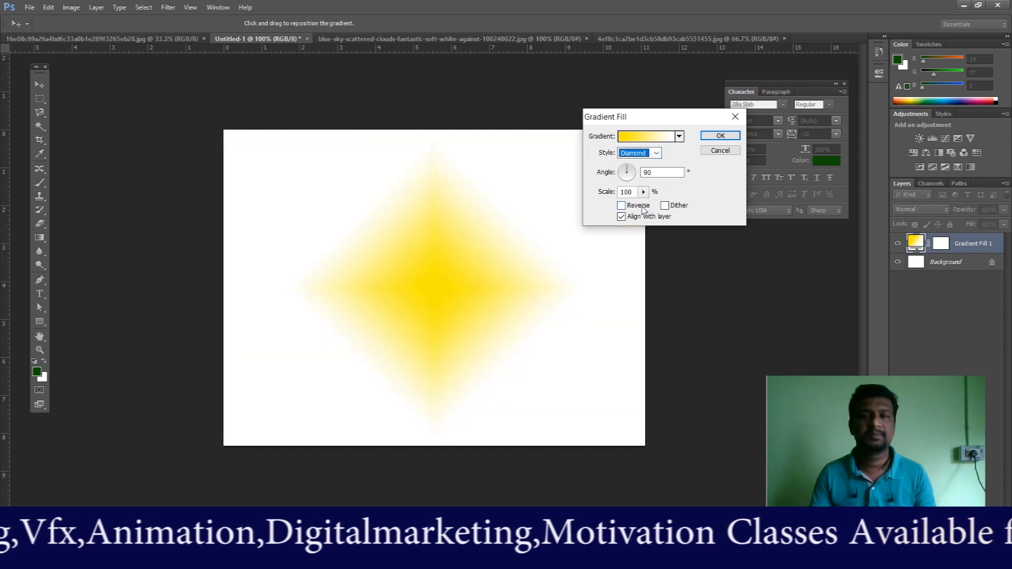
{"action": "left_click", "coordinate": [655, 154]}
{"action": "left_click", "coordinate": [635, 167]}
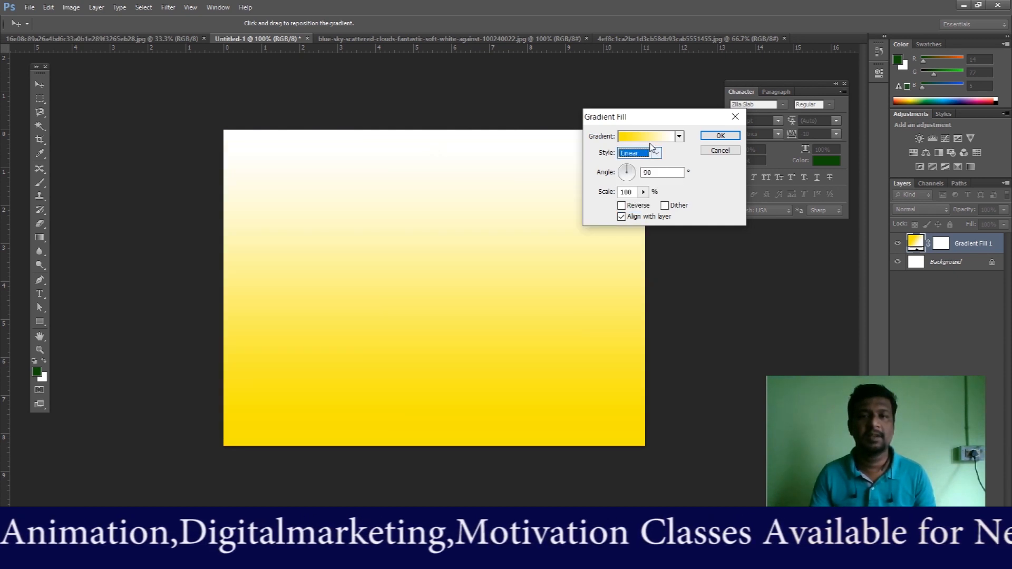
Step: Try several directions for the linear gradient and set its angle to 26.57°
{"action": "left_click", "coordinate": [632, 170]}
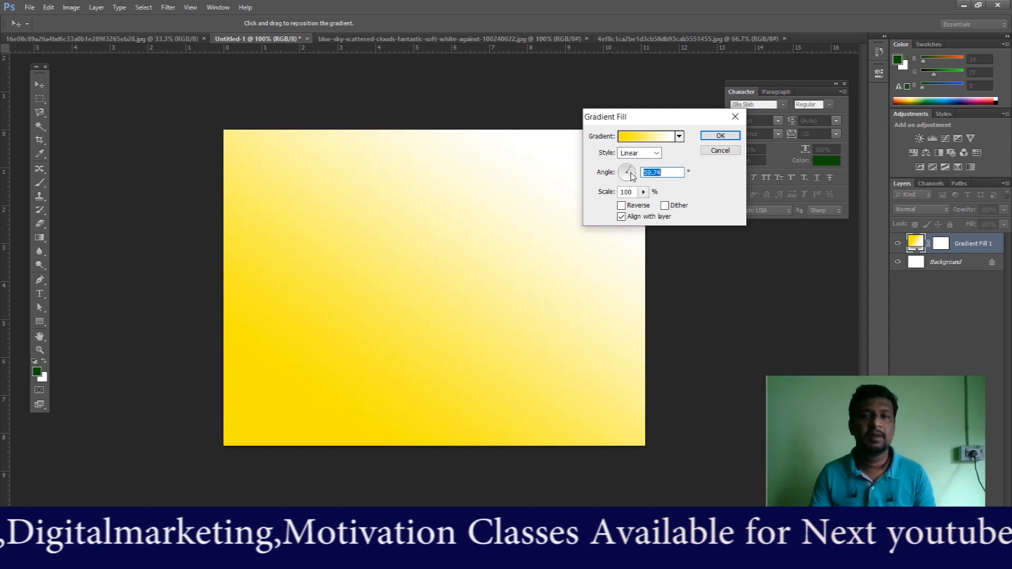
{"action": "left_click", "coordinate": [624, 175]}
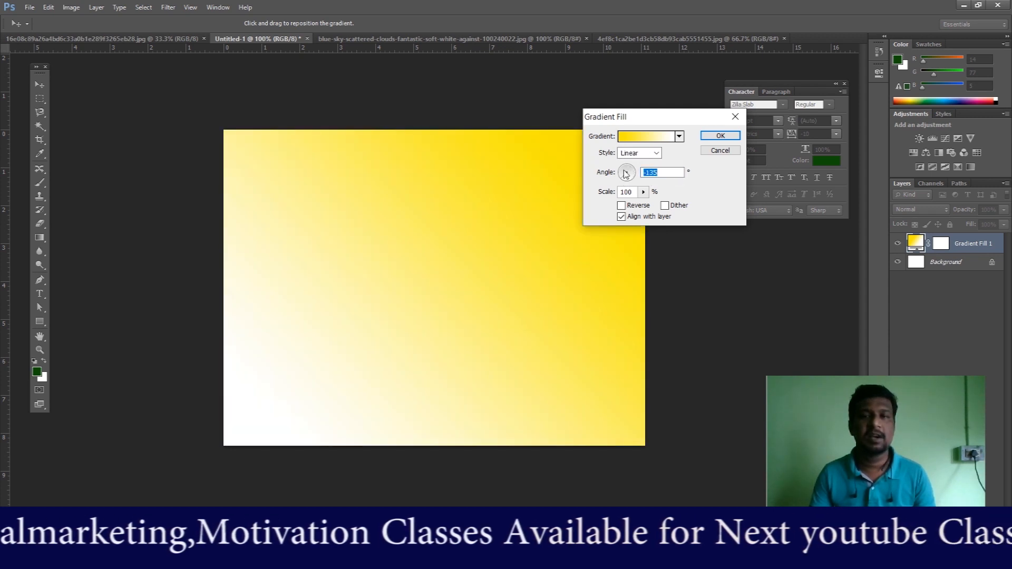
{"action": "left_click", "coordinate": [629, 170]}
{"action": "left_click", "coordinate": [629, 168]}
{"action": "left_click", "coordinate": [631, 177]}
{"action": "left_click", "coordinate": [623, 176]}
{"action": "left_click", "coordinate": [626, 168]}
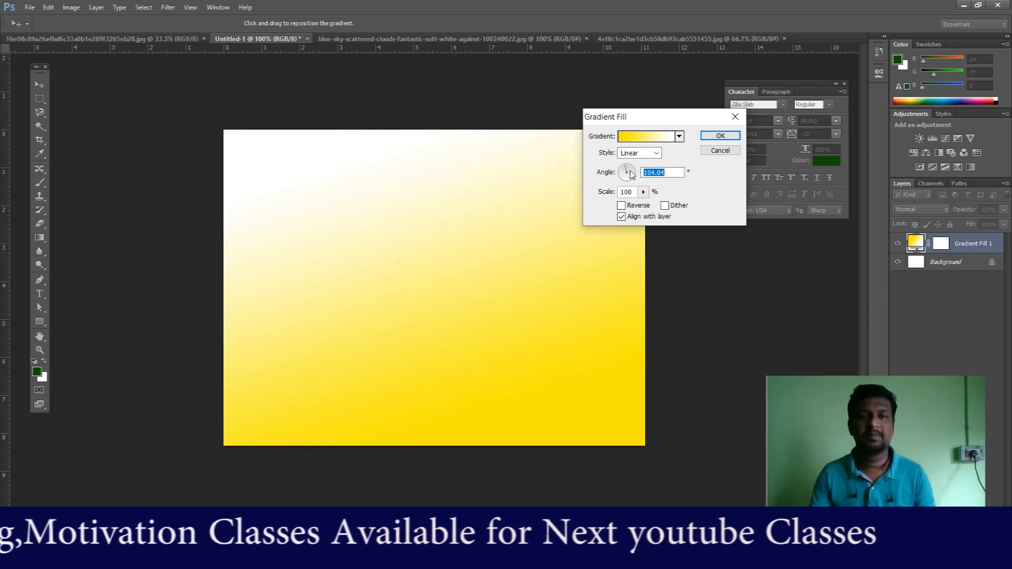
{"action": "left_click", "coordinate": [630, 172]}
Step: Try a 1% gradient scale, set the scale to 169% and confirm the gradient fill layer
{"action": "left_click", "coordinate": [643, 192]}
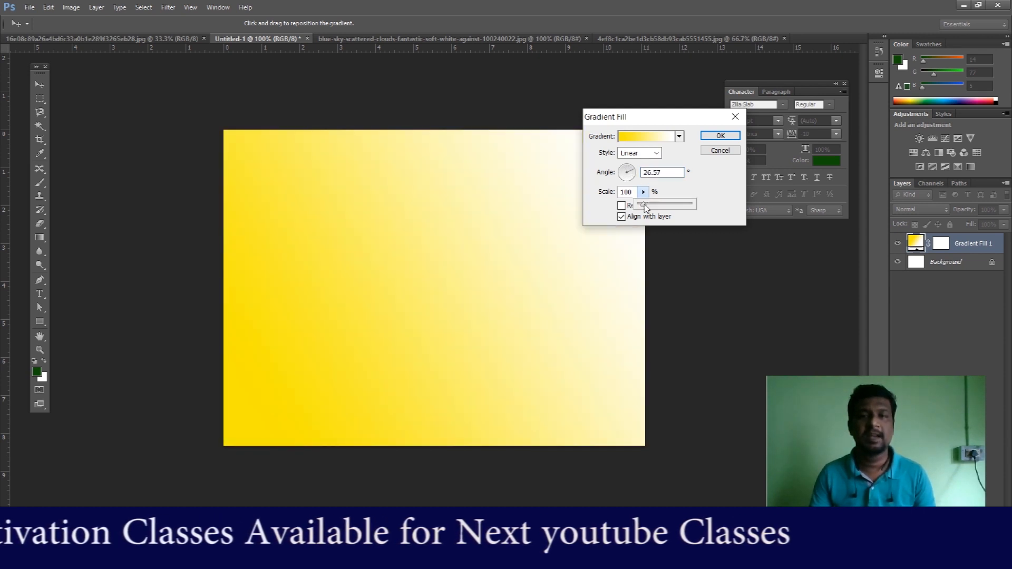
{"action": "mouse_move", "coordinate": [647, 206]}
{"action": "left_mouse_down"}
{"action": "mouse_move", "coordinate": [663, 207]}
{"action": "mouse_move", "coordinate": [635, 207]}
{"action": "left_mouse_up"}
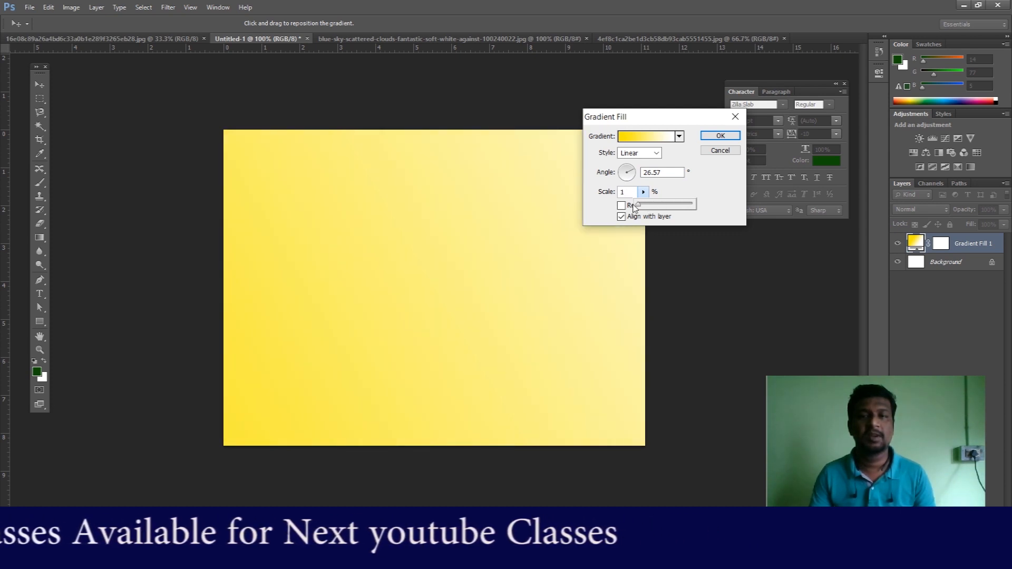
{"action": "left_click_drag", "start_coordinate": [642, 207], "coordinate": [648, 207]}
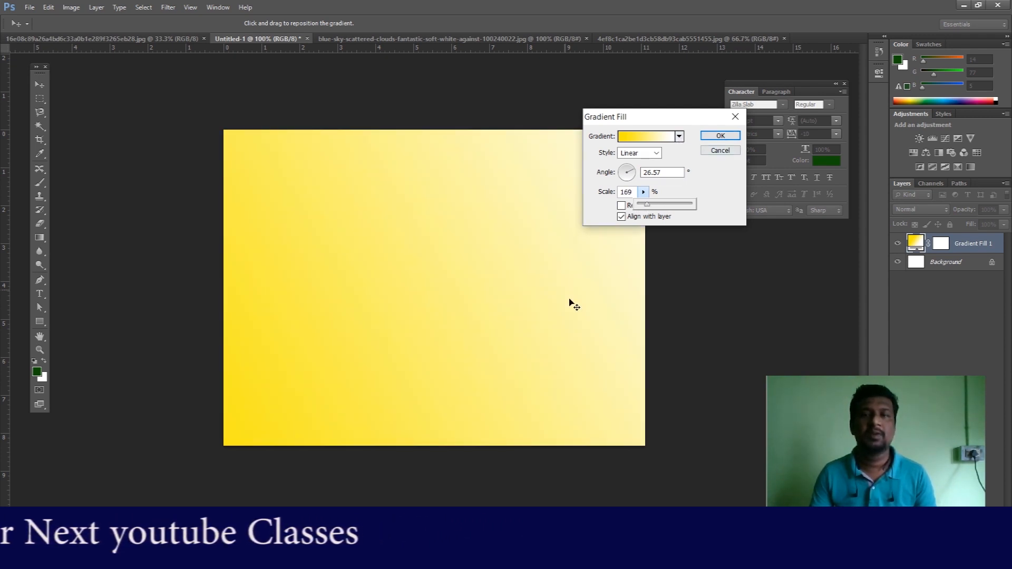
{"action": "left_click", "coordinate": [720, 136]}
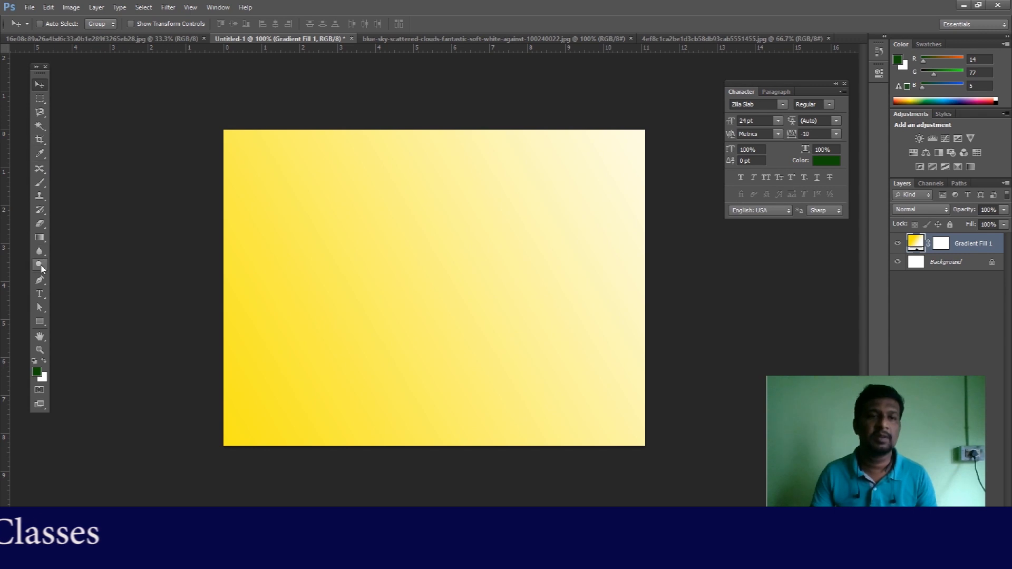
Step: Add the text "samsung" over the gradient and set its font size to 72 pt
{"action": "left_click", "coordinate": [40, 293]}
{"action": "left_click", "coordinate": [289, 269]}
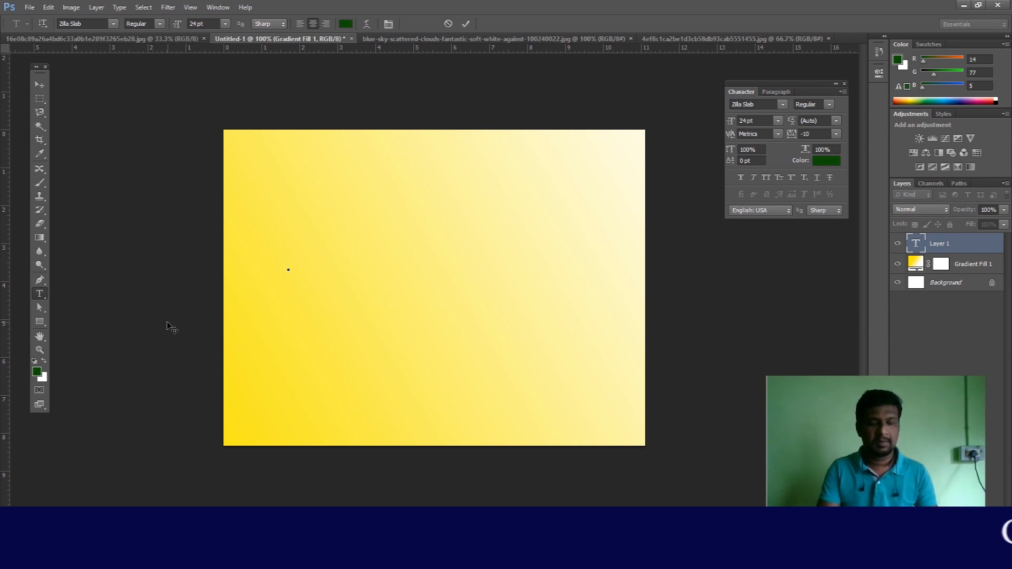
{"action": "type", "text": "samsung"}
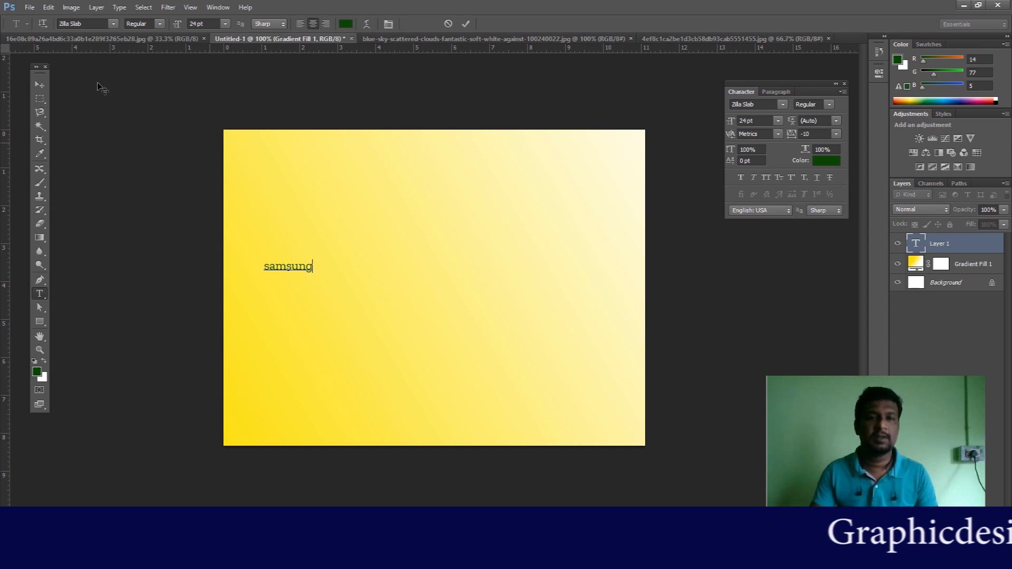
{"action": "left_click_drag", "start_coordinate": [264, 267], "coordinate": [367, 262]}
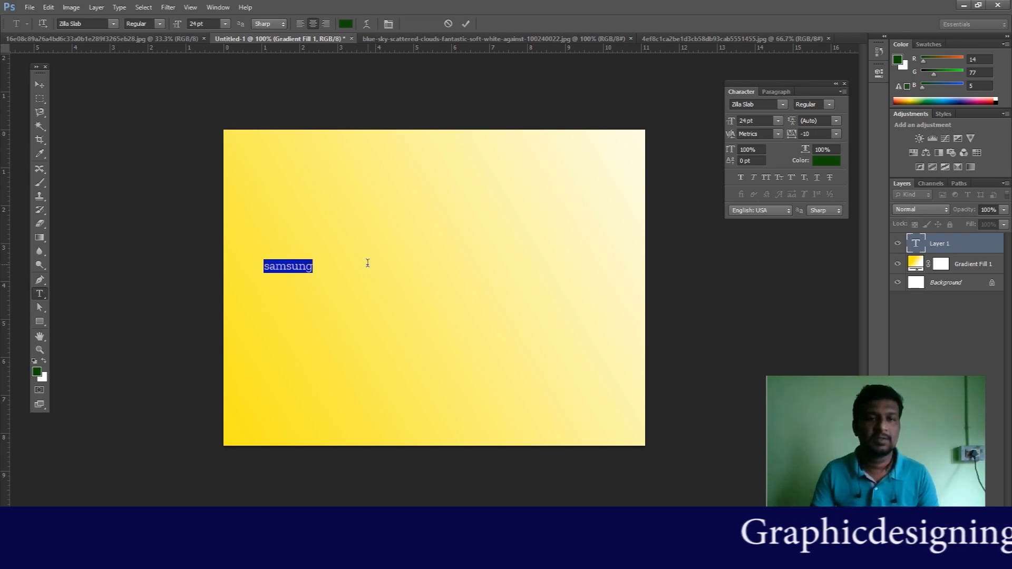
{"action": "left_click", "coordinate": [225, 27]}
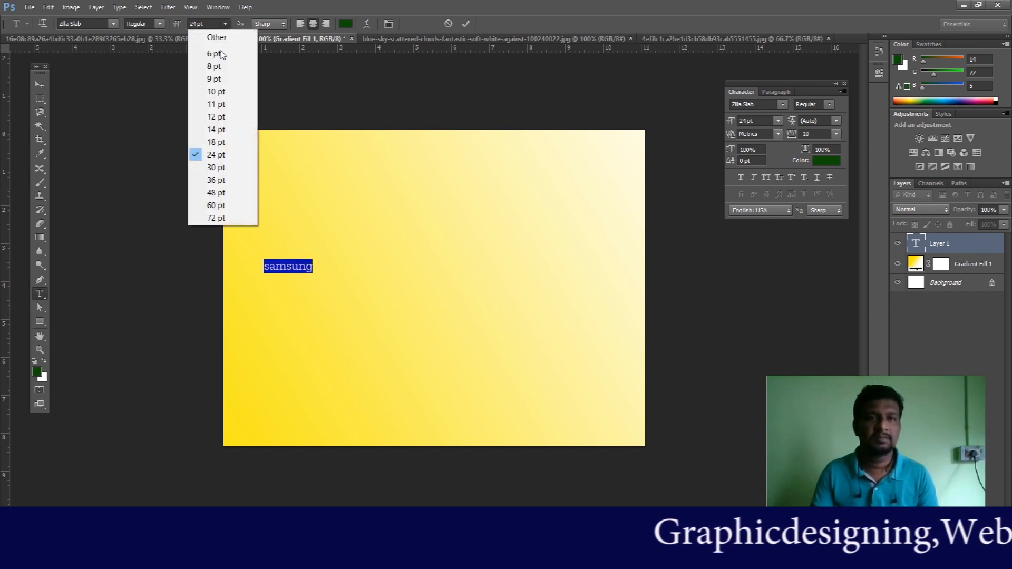
{"action": "left_click", "coordinate": [221, 219]}
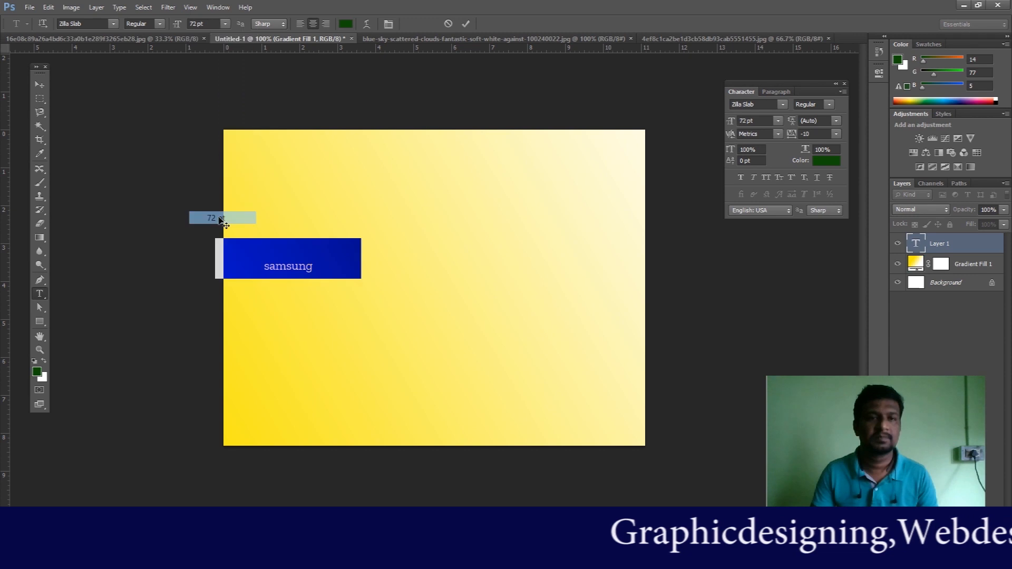
Step: Move the samsung text to the middle of the canvas and scale it up to about 156 pt
{"action": "left_click", "coordinate": [40, 85]}
{"action": "left_click_drag", "start_coordinate": [294, 269], "coordinate": [397, 284]}
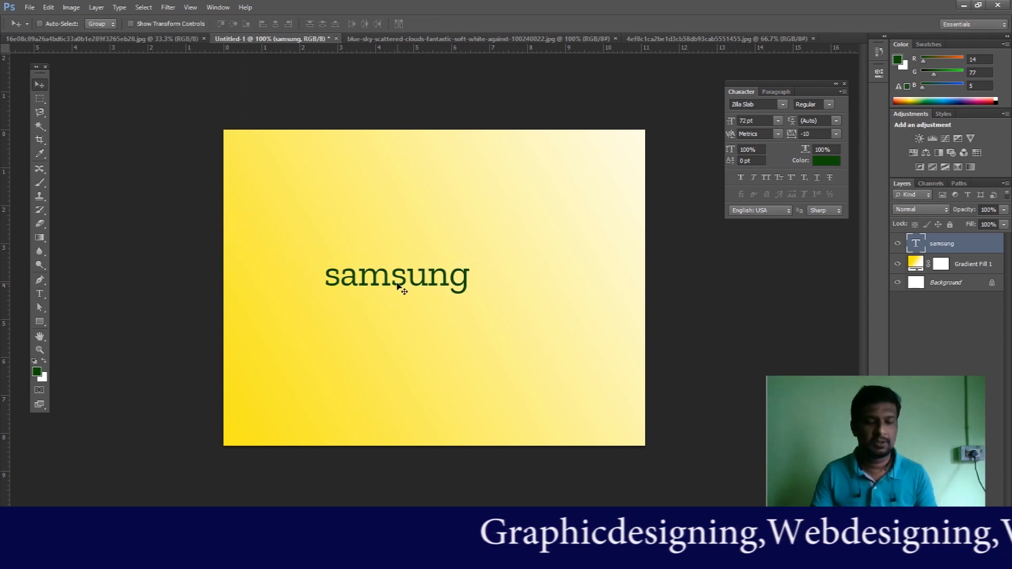
{"action": "key", "text": "ctrl+t"}
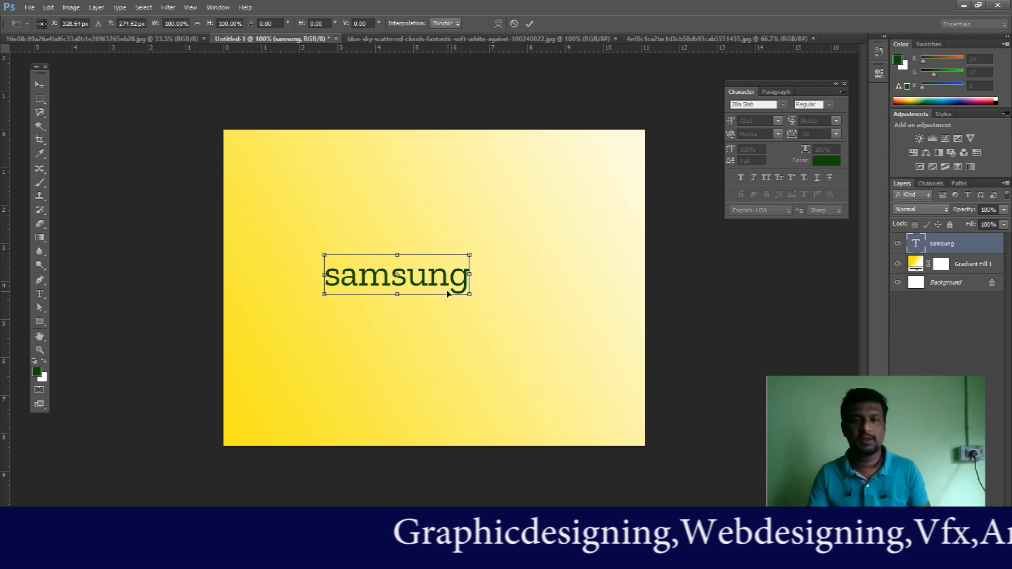
{"action": "left_click_drag", "start_coordinate": [474, 297], "coordinate": [585, 295]}
{"action": "key", "text": "Return"}
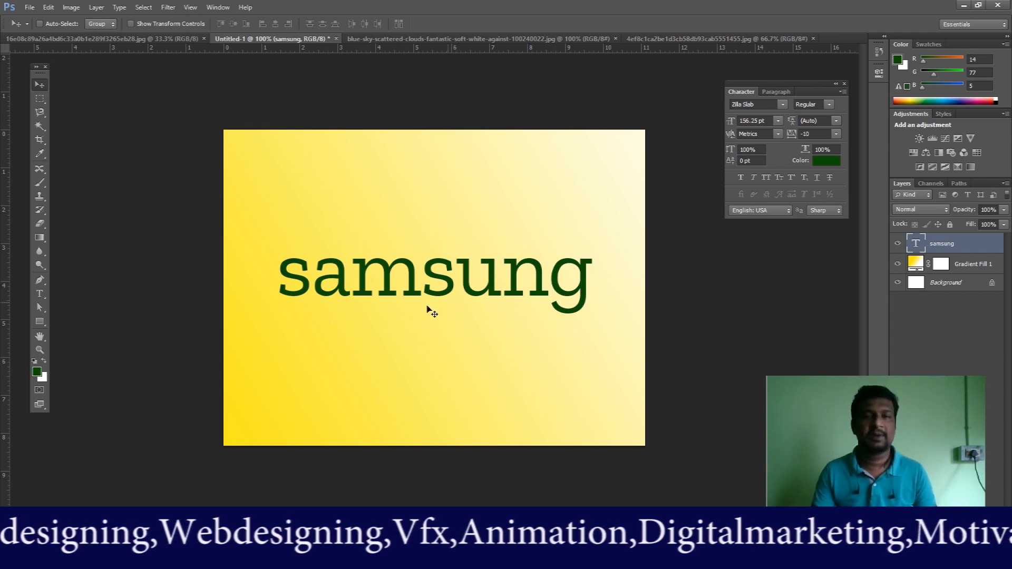
Step: Select the samsung text layer and open its layer style Blending Options, with the dialog placed beside the text
{"action": "right_click", "coordinate": [389, 273]}
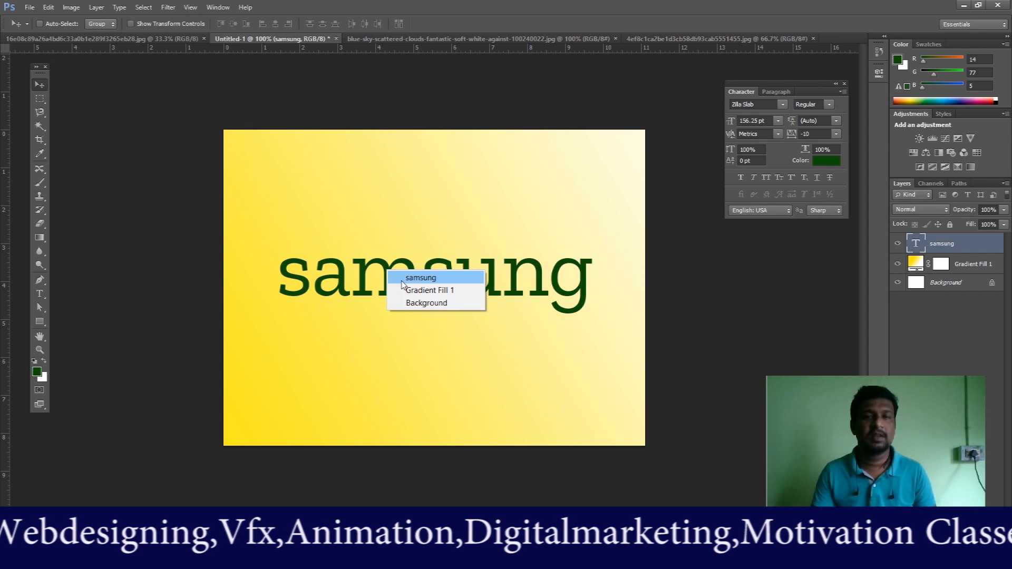
{"action": "left_click", "coordinate": [401, 282]}
{"action": "left_click", "coordinate": [96, 8]}
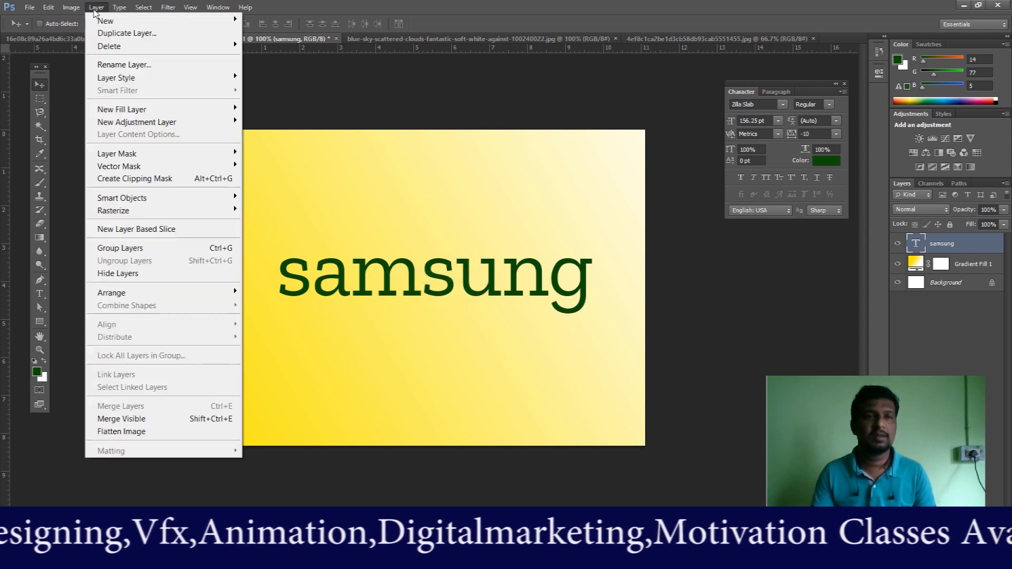
{"action": "mouse_move", "coordinate": [124, 79]}
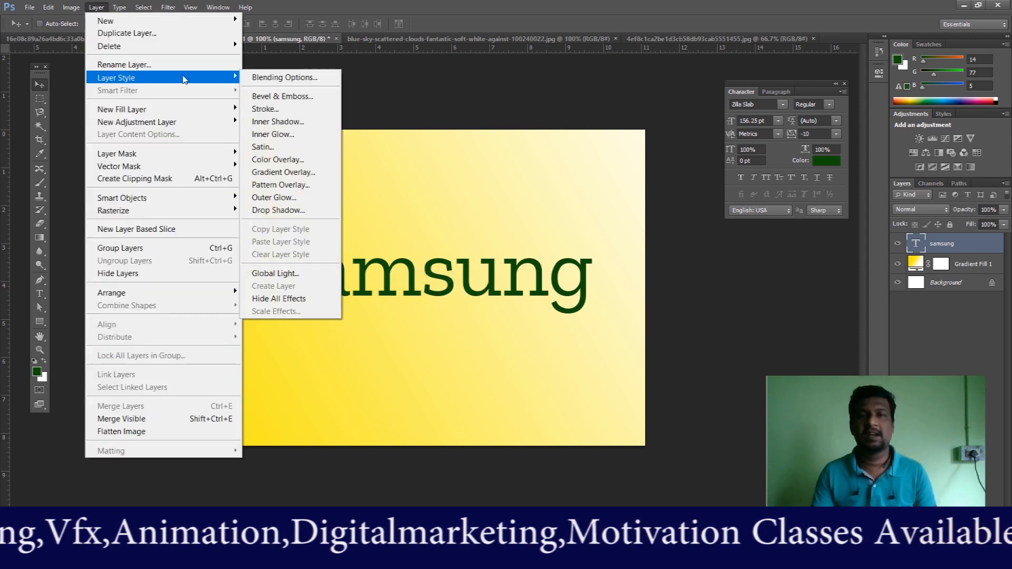
{"action": "left_click", "coordinate": [276, 80]}
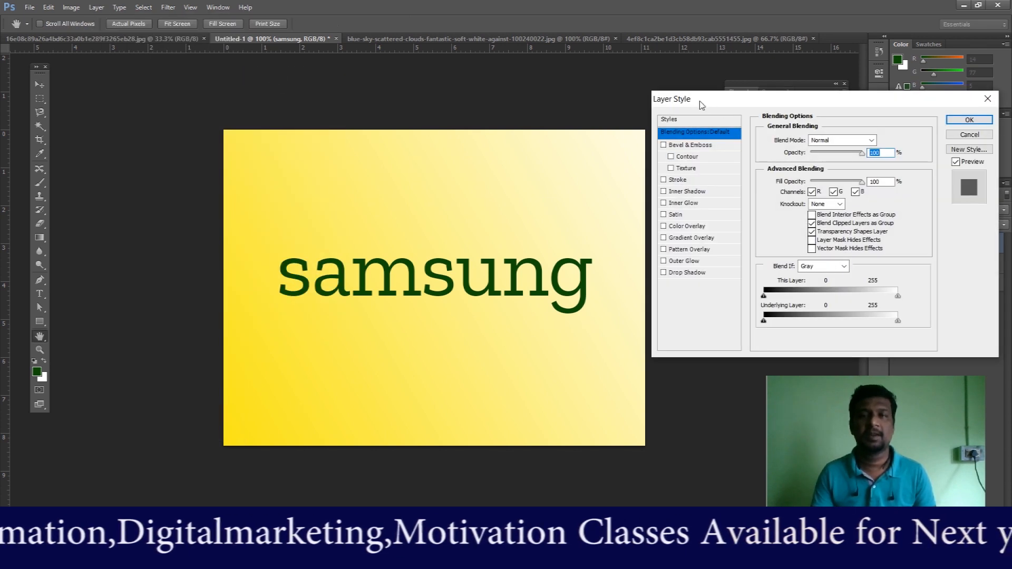
{"action": "left_click_drag", "start_coordinate": [701, 104], "coordinate": [612, 81]}
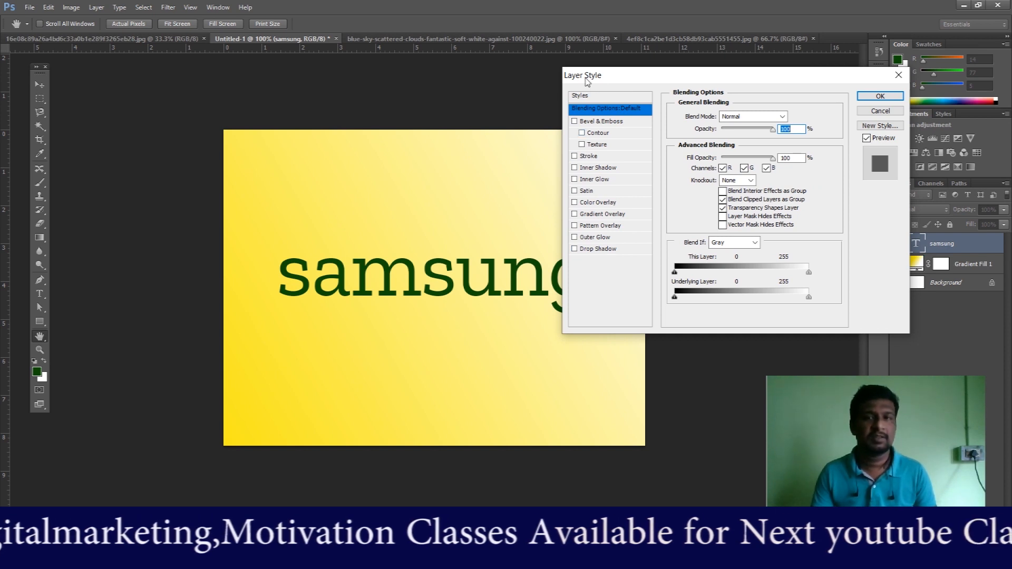
{"action": "left_click_drag", "start_coordinate": [587, 81], "coordinate": [606, 75]}
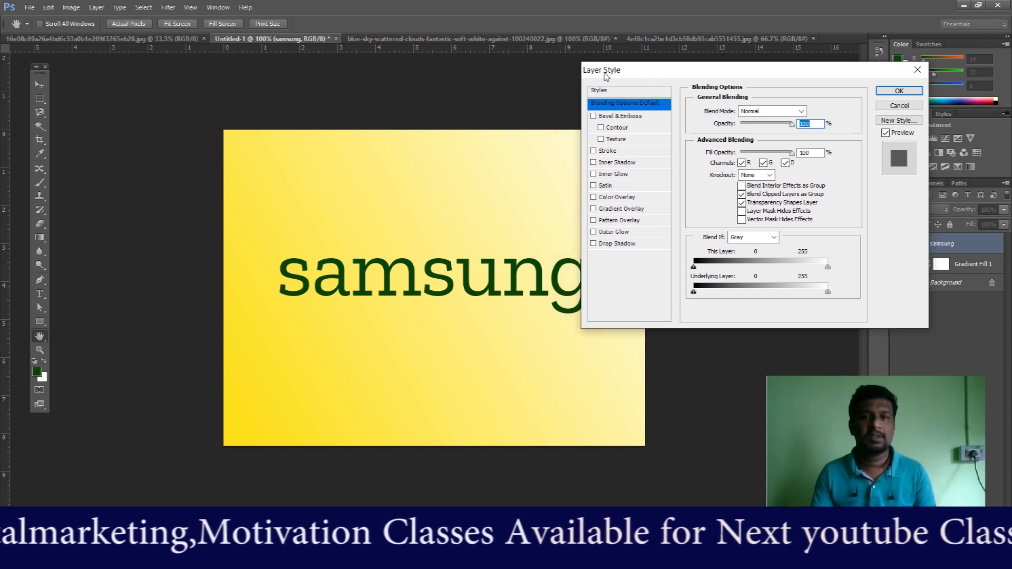
Step: Apply a Drop Shadow effect to the samsung text, switching it off and on to compare
{"action": "left_click", "coordinate": [594, 245]}
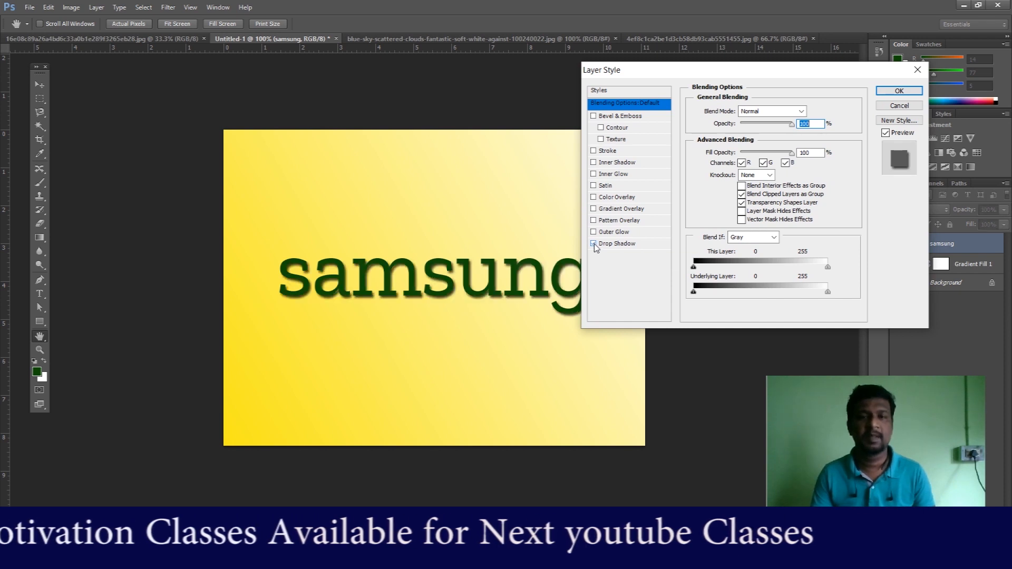
{"action": "left_click_drag", "start_coordinate": [656, 82], "coordinate": [699, 86]}
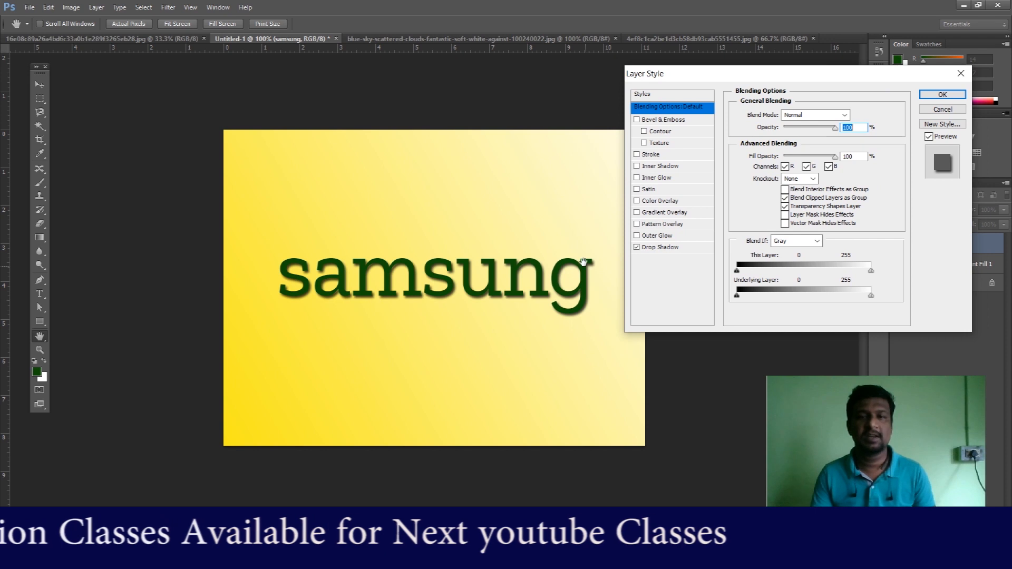
{"action": "left_click", "coordinate": [637, 248]}
{"action": "left_click", "coordinate": [636, 248]}
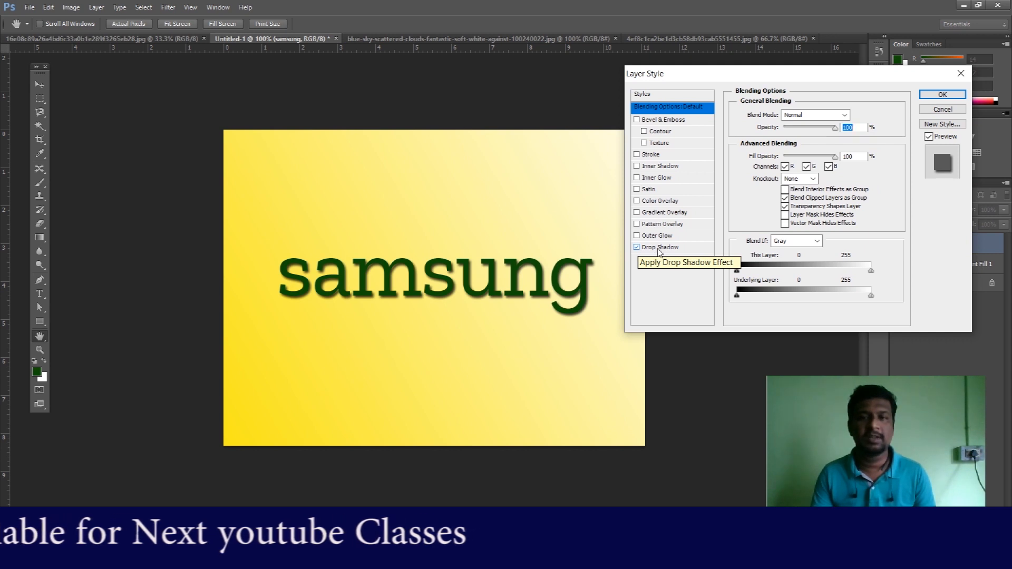
Step: Set the drop shadow's distance to 4 px, spread to 14% and size to 1 px
{"action": "left_click", "coordinate": [658, 248]}
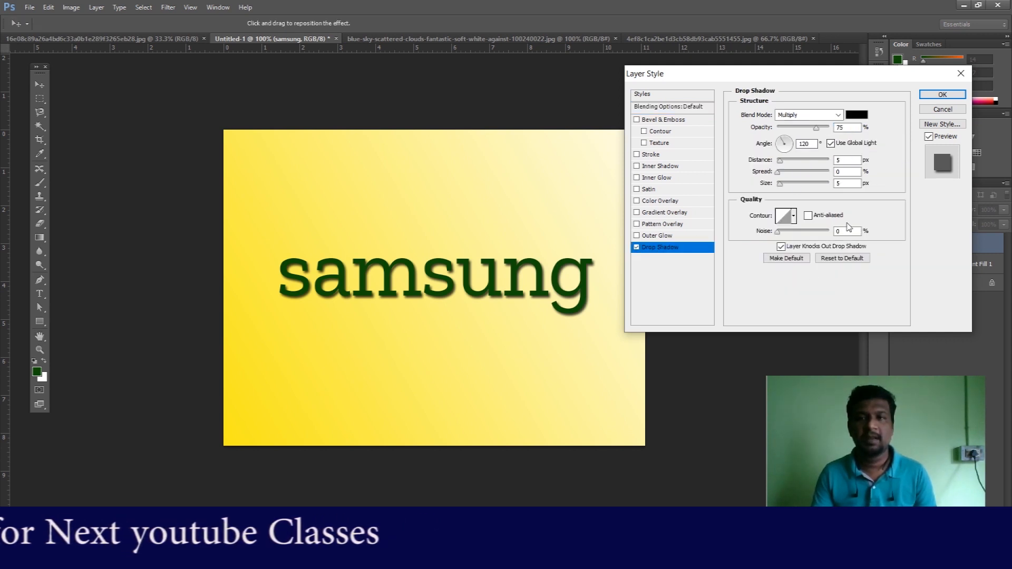
{"action": "left_click_drag", "start_coordinate": [782, 163], "coordinate": [777, 189]}
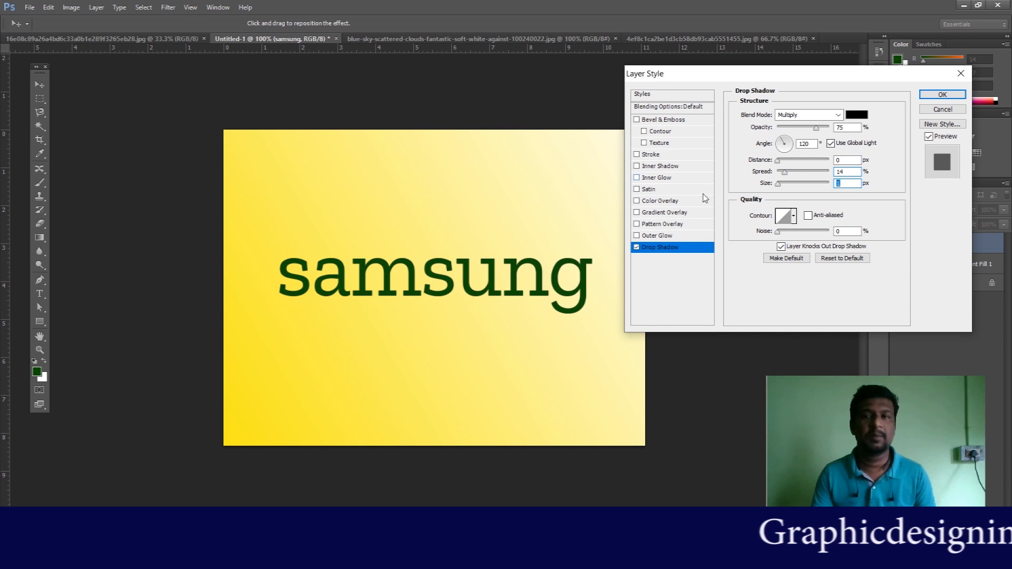
{"action": "left_click_drag", "start_coordinate": [779, 163], "coordinate": [781, 163]}
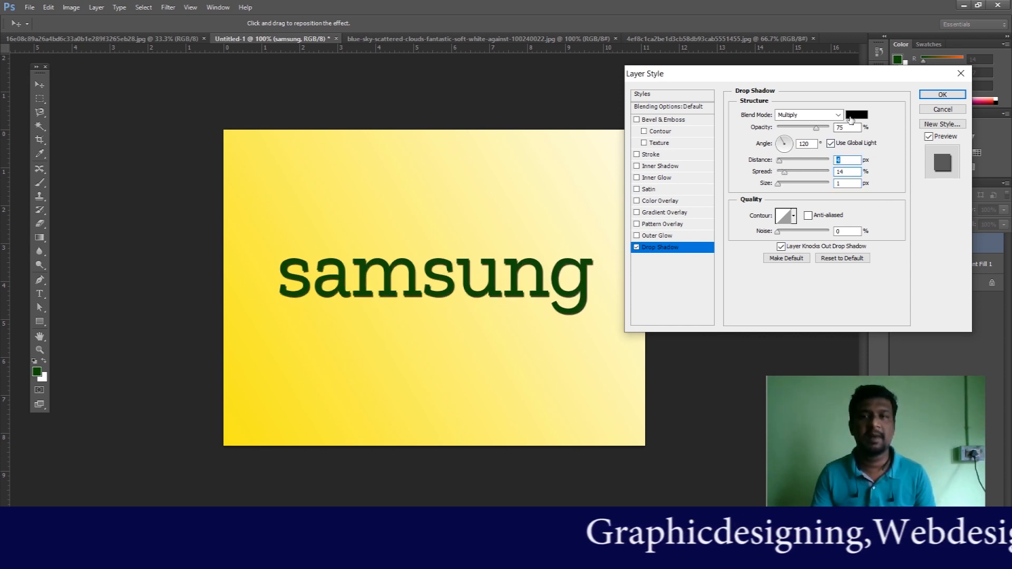
Step: Change the drop shadow color of the samsung text to orange-red (#e74013)
{"action": "left_click", "coordinate": [849, 116]}
{"action": "left_click", "coordinate": [684, 246]}
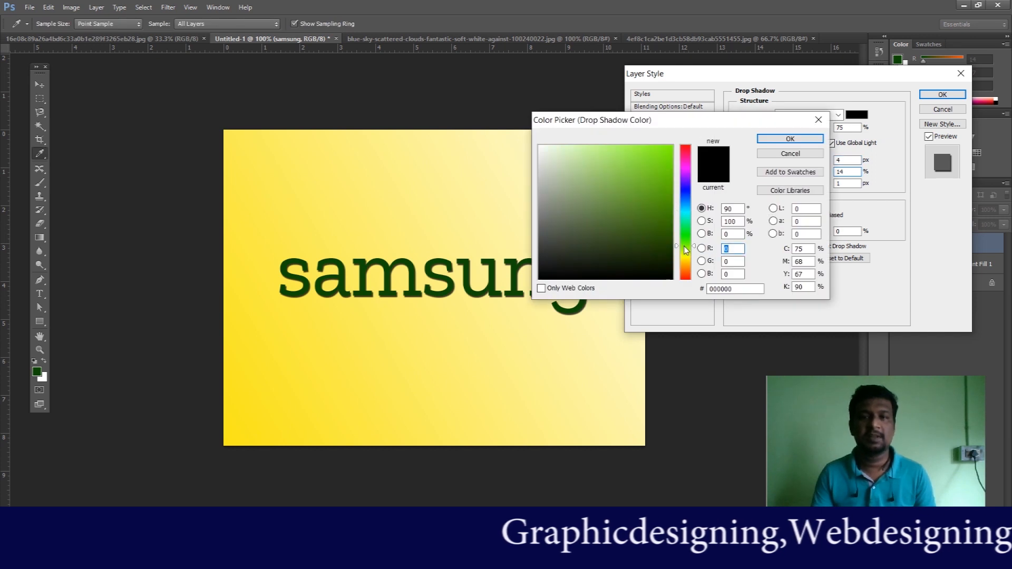
{"action": "mouse_move", "coordinate": [649, 246]}
{"action": "left_mouse_down"}
{"action": "mouse_move", "coordinate": [614, 181]}
{"action": "mouse_move", "coordinate": [598, 211]}
{"action": "mouse_move", "coordinate": [607, 248]}
{"action": "mouse_move", "coordinate": [662, 157]}
{"action": "left_mouse_up"}
{"action": "left_click", "coordinate": [685, 277]}
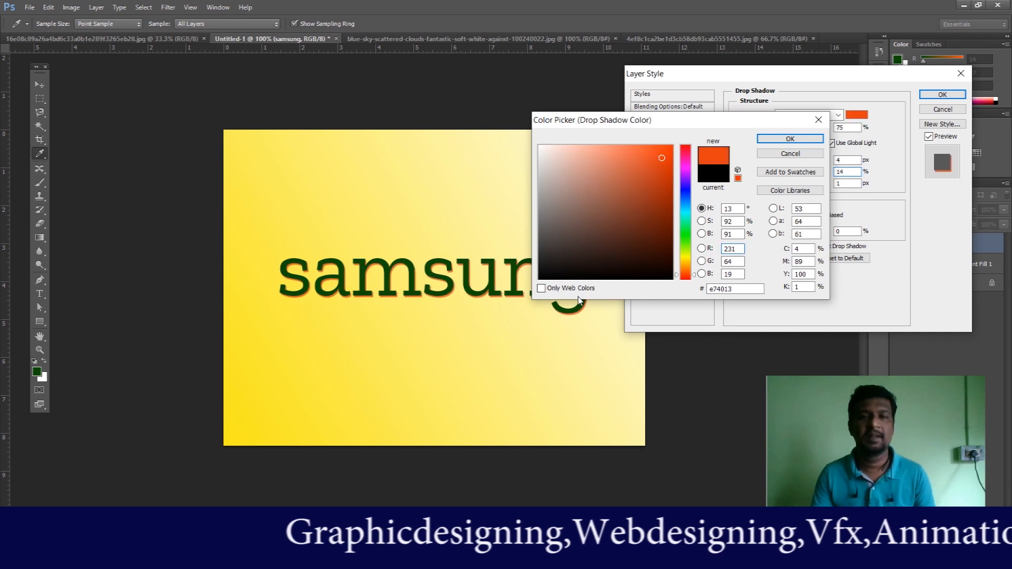
{"action": "left_click", "coordinate": [790, 139]}
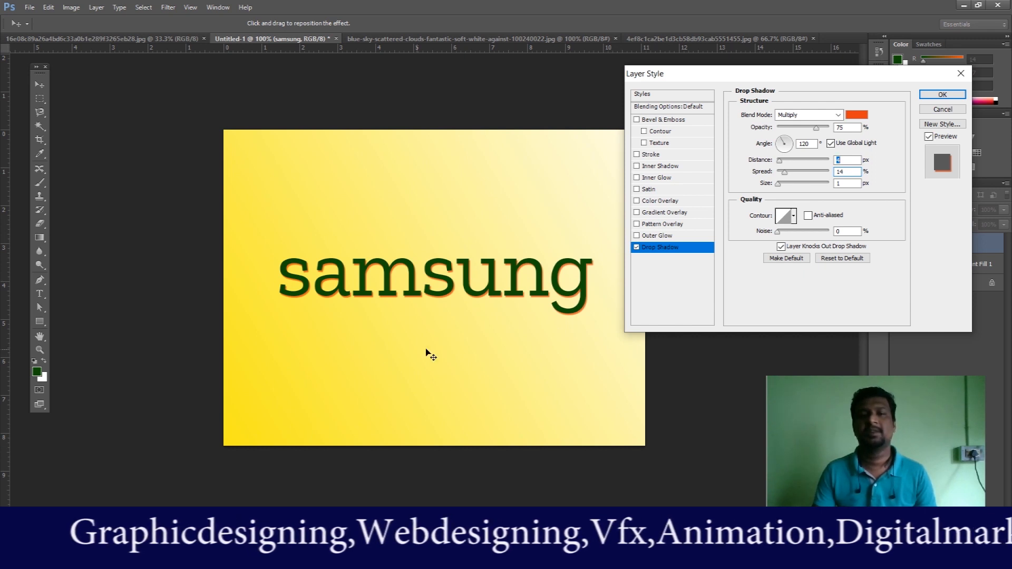
Step: Add a Stroke effect to the samsung text and set its size to 2 px
{"action": "left_click", "coordinate": [636, 155]}
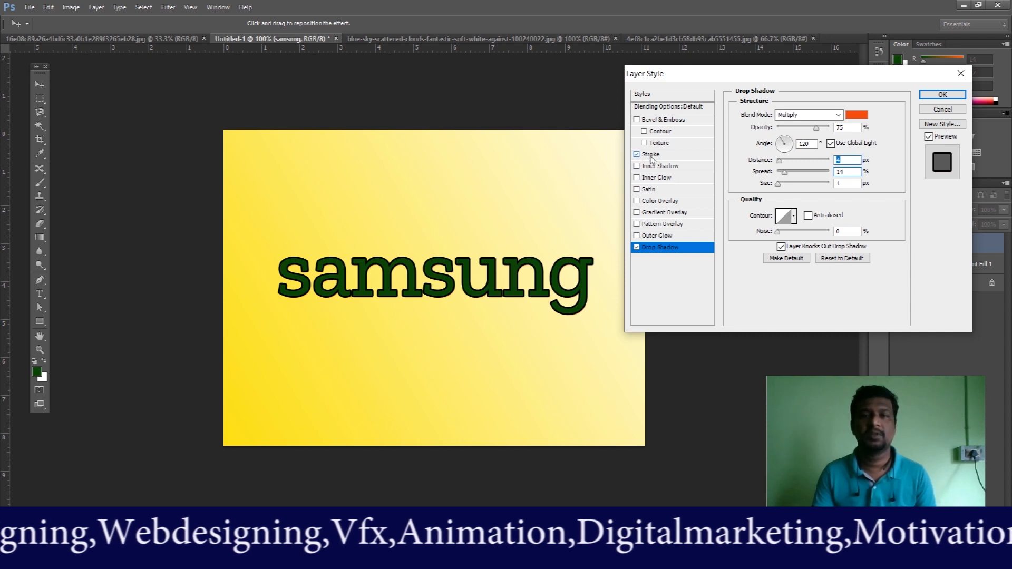
{"action": "left_click", "coordinate": [651, 155]}
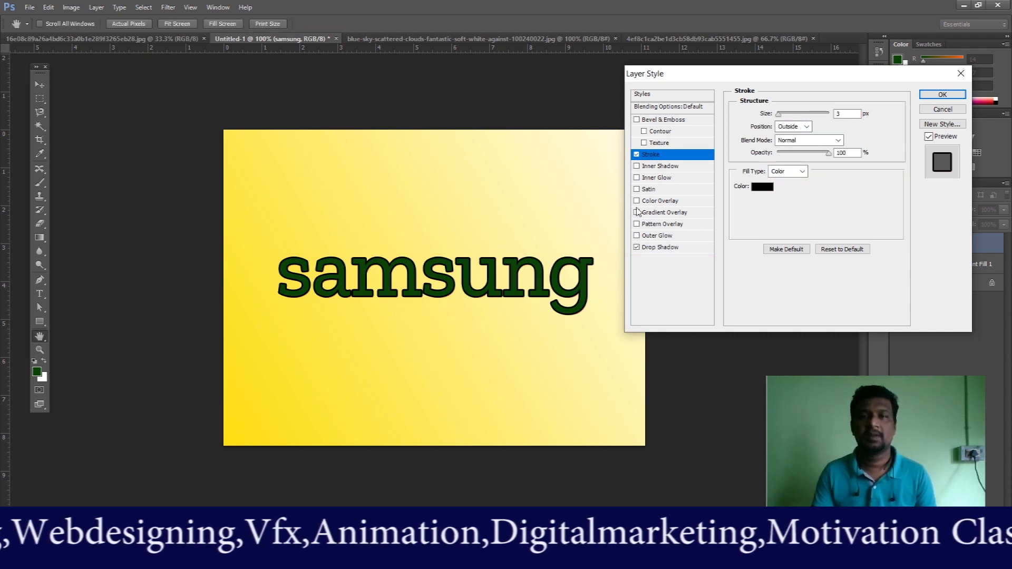
{"action": "left_click_drag", "start_coordinate": [779, 114], "coordinate": [778, 120]}
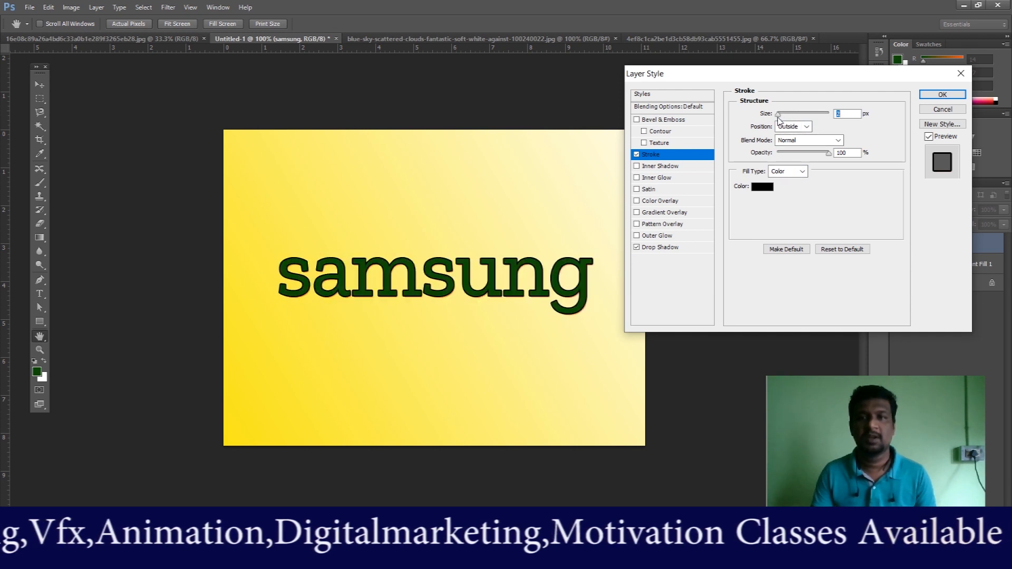
Step: Try bright green and purple for the stroke color, and settle on a muted olive green
{"action": "left_click", "coordinate": [767, 190]}
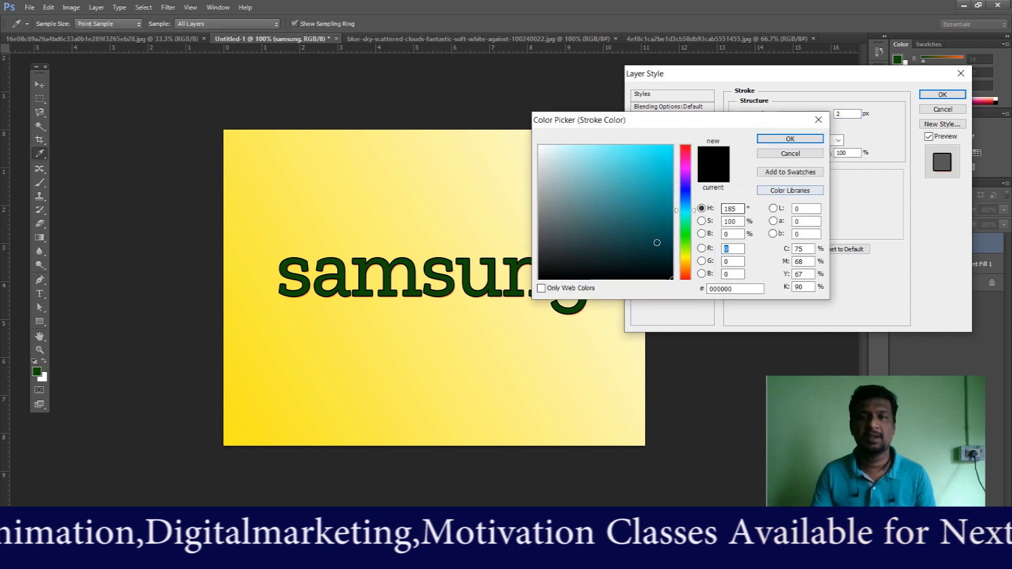
{"action": "left_click", "coordinate": [689, 236]}
{"action": "left_click_drag", "start_coordinate": [689, 235], "coordinate": [687, 253]}
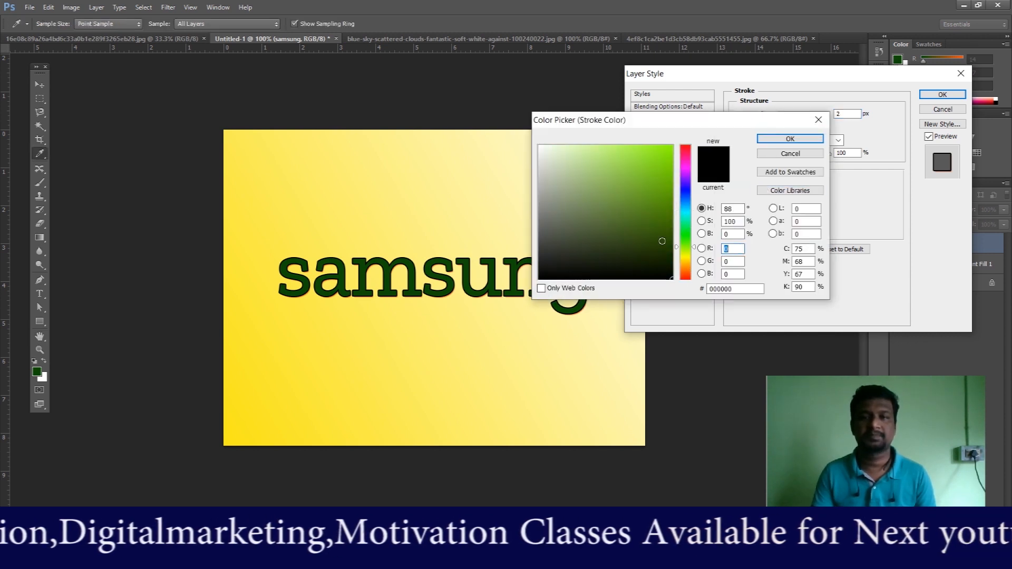
{"action": "left_click", "coordinate": [671, 167]}
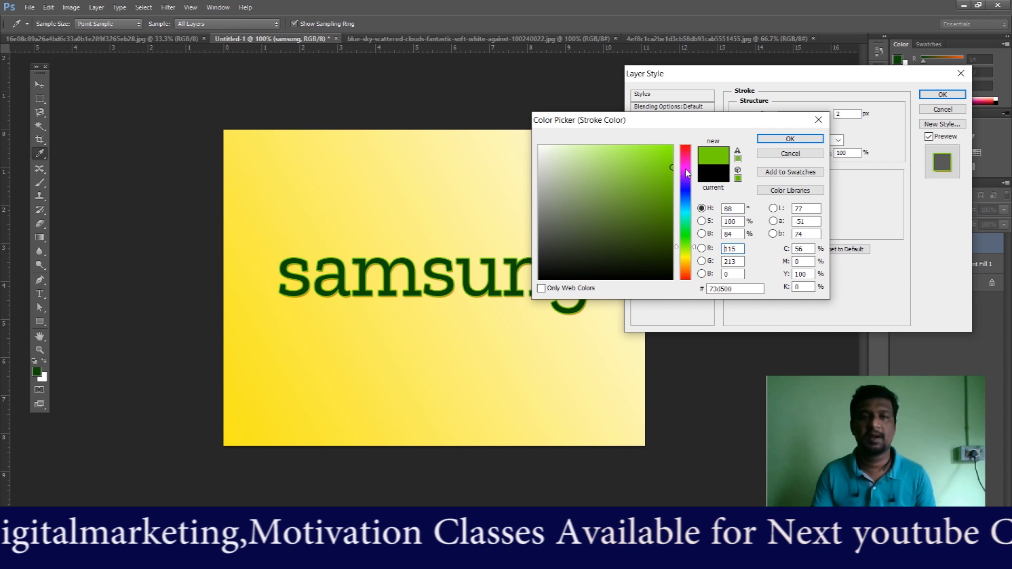
{"action": "left_click", "coordinate": [685, 179]}
{"action": "left_click", "coordinate": [669, 152]}
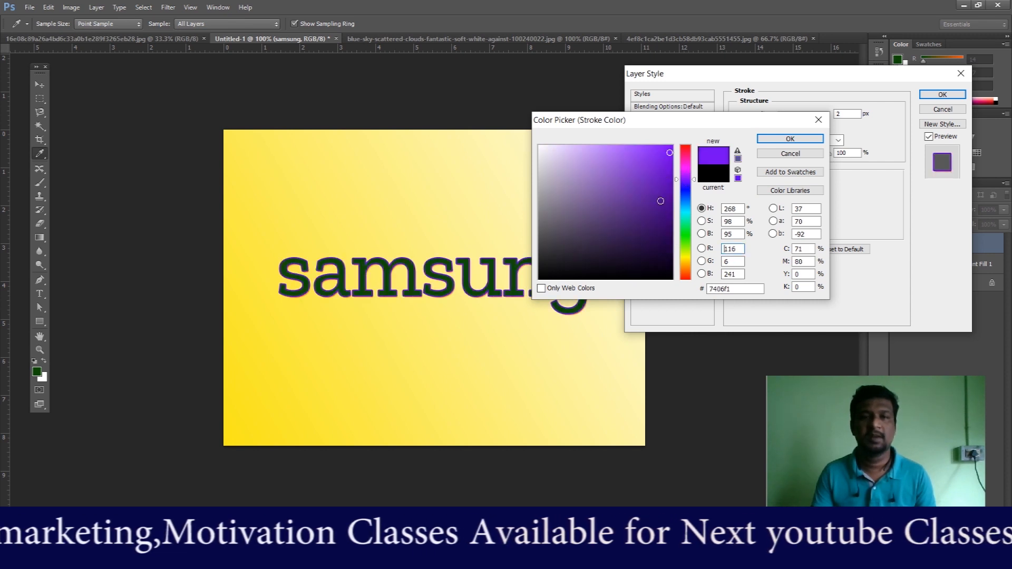
{"action": "left_click", "coordinate": [660, 200]}
{"action": "left_click", "coordinate": [685, 252]}
{"action": "left_click", "coordinate": [625, 188]}
{"action": "left_click_drag", "start_coordinate": [625, 188], "coordinate": [620, 185]}
{"action": "left_click", "coordinate": [790, 139]}
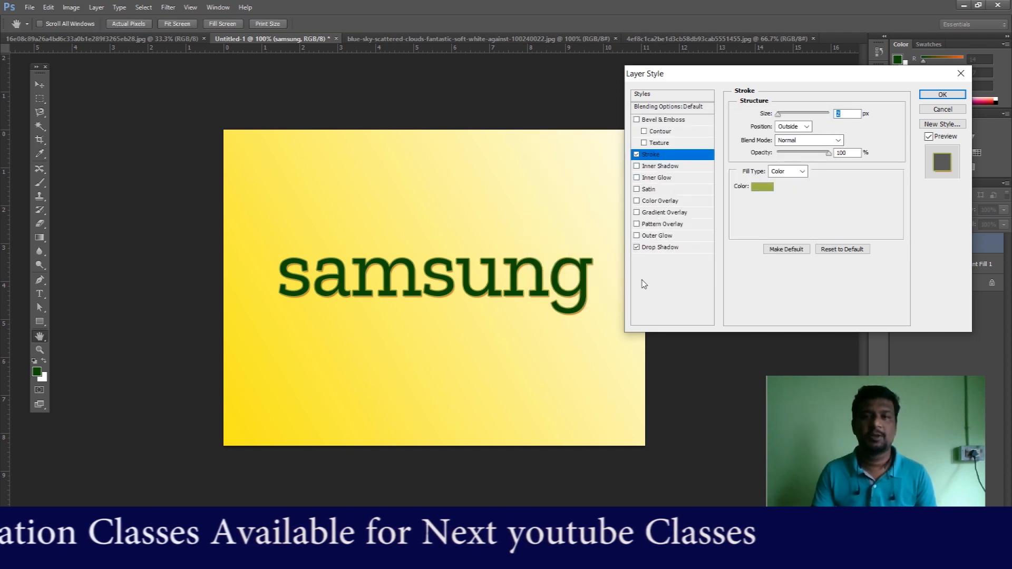
Step: Switch the Drop Shadow and Stroke effects off and on again to compare the samsung text with and without each
{"action": "left_click", "coordinate": [637, 249]}
{"action": "left_click", "coordinate": [636, 247]}
{"action": "left_click", "coordinate": [636, 155]}
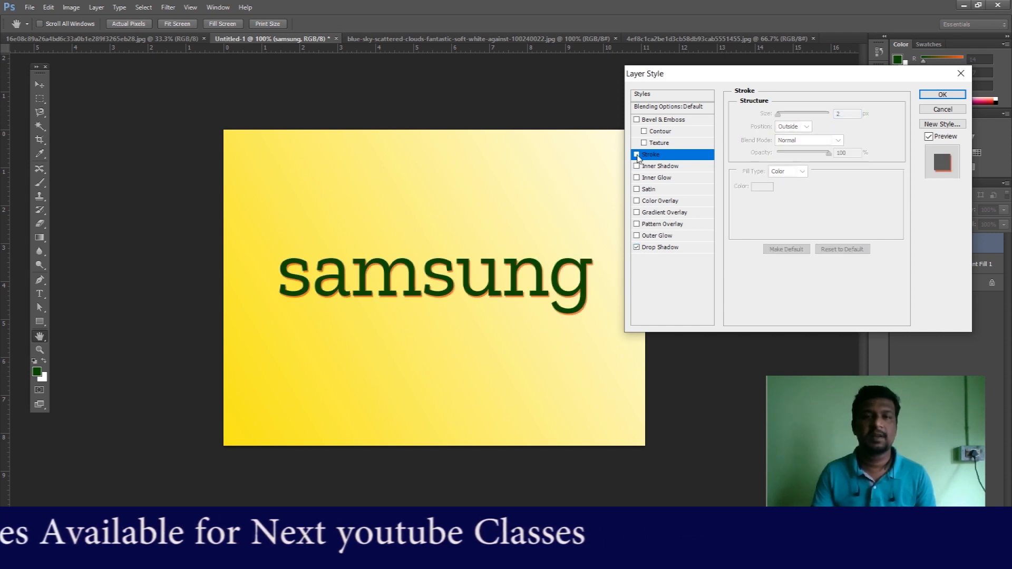
{"action": "left_click", "coordinate": [637, 155]}
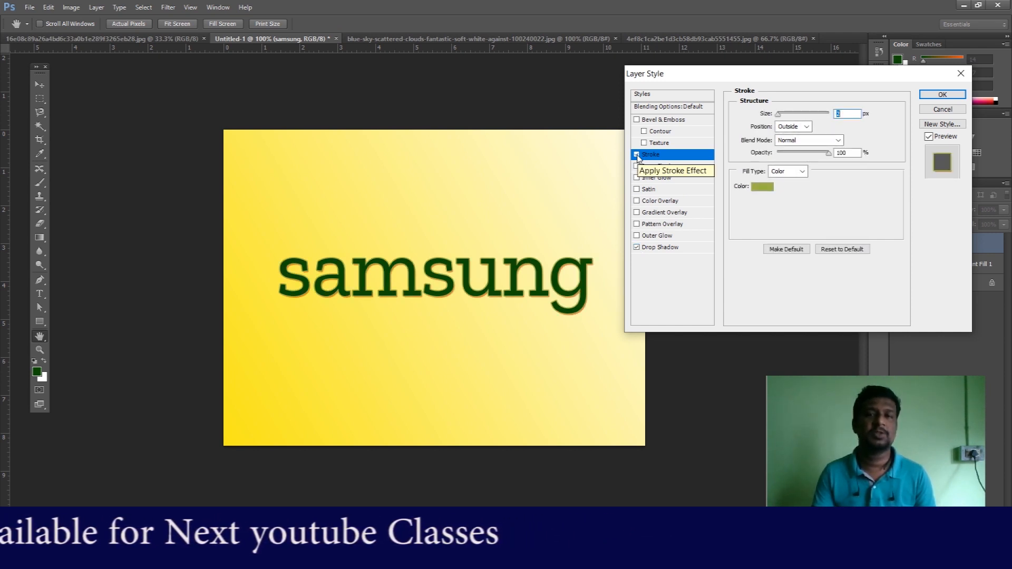
Step: Apply Bevel & Emboss to the samsung text, comparing it off and on, and open its settings
{"action": "left_click", "coordinate": [637, 121]}
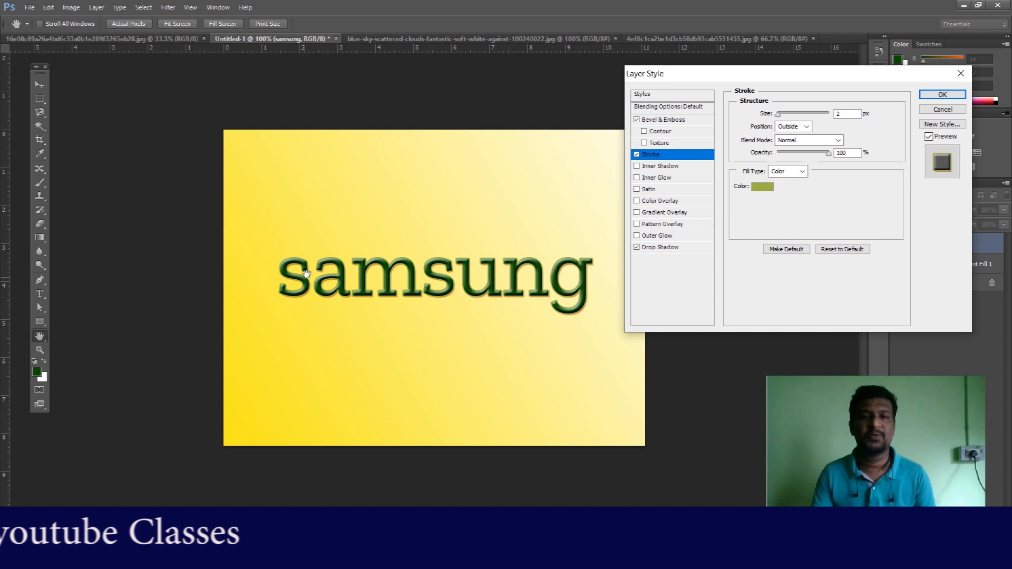
{"action": "left_click", "coordinate": [636, 120]}
{"action": "left_click", "coordinate": [636, 120]}
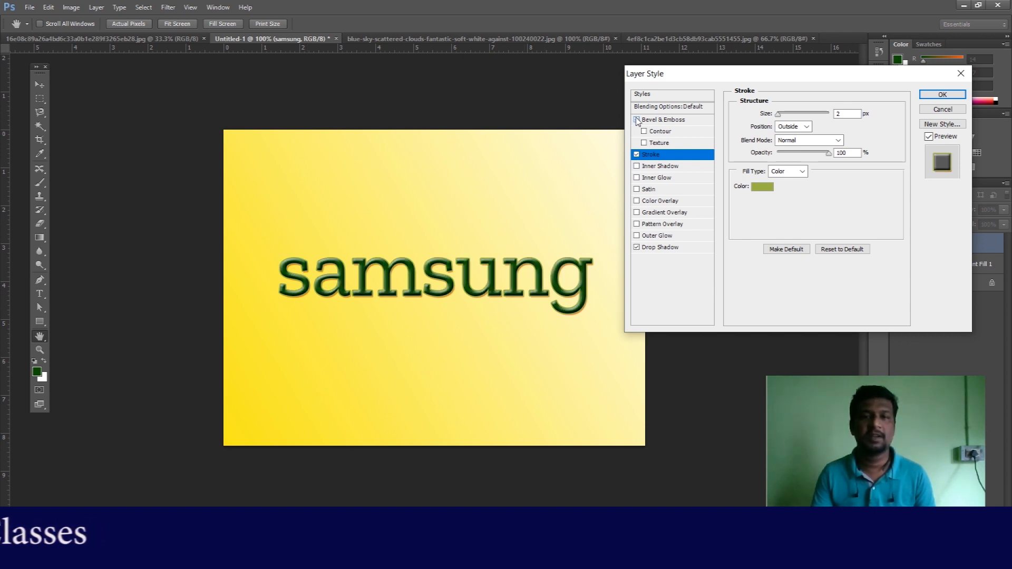
{"action": "left_click", "coordinate": [672, 125]}
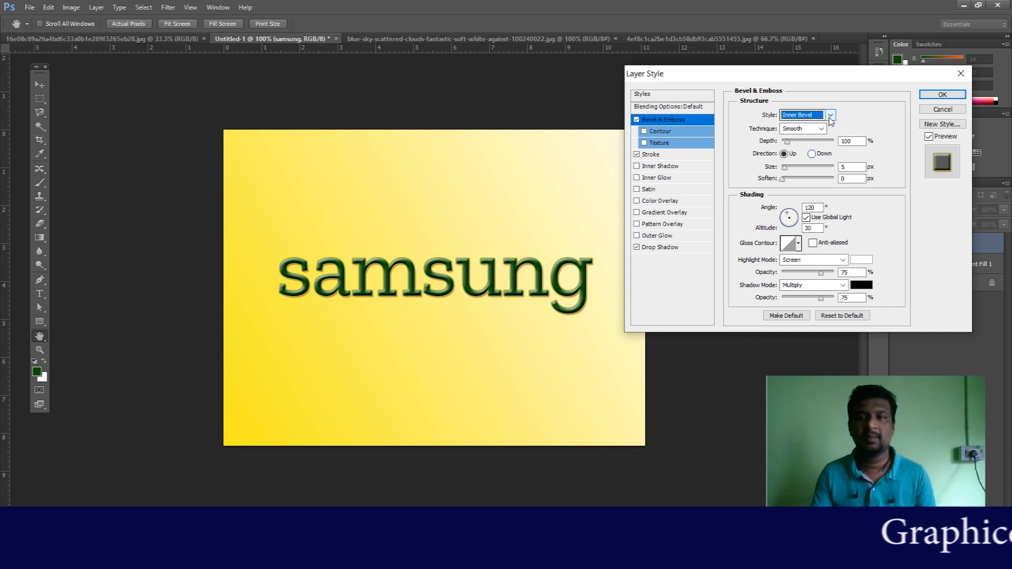
Step: Try the Emboss, Inner Bevel and Outer Bevel styles, and choose Pillow Emboss with depth 490% and size 7 px
{"action": "left_click", "coordinate": [817, 115]}
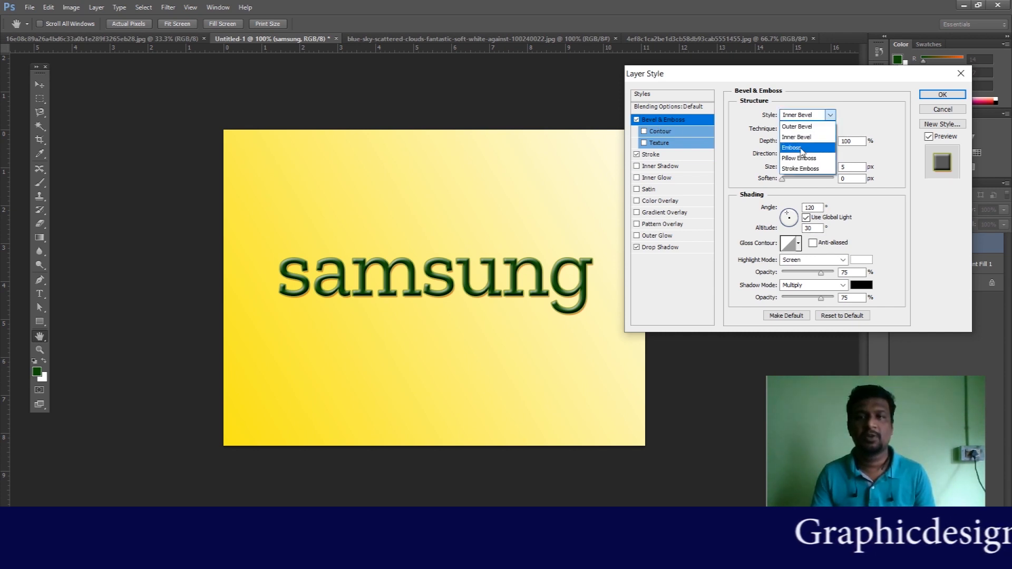
{"action": "left_click", "coordinate": [802, 148]}
{"action": "left_click", "coordinate": [822, 113]}
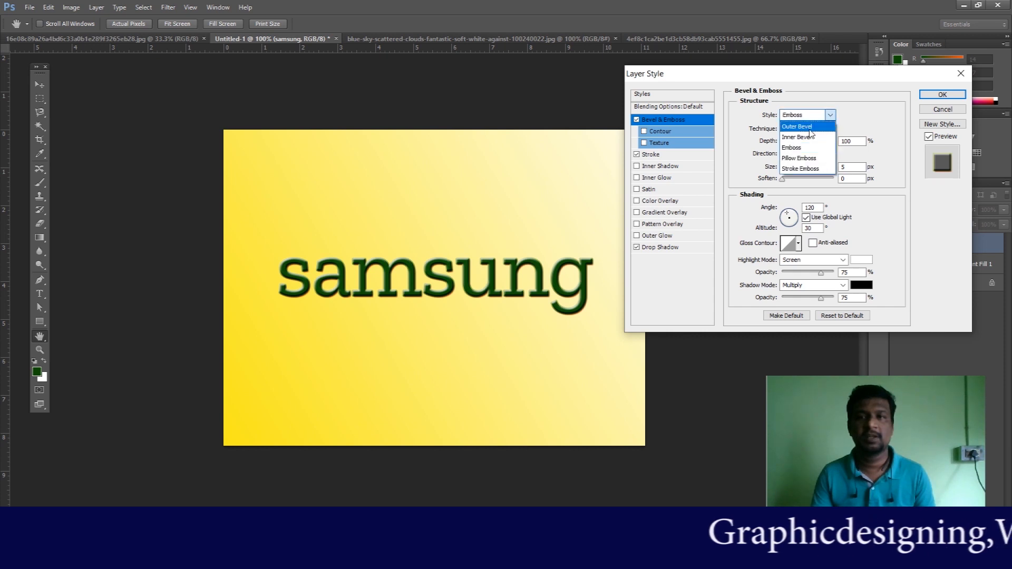
{"action": "left_click", "coordinate": [806, 138]}
{"action": "left_click", "coordinate": [820, 115]}
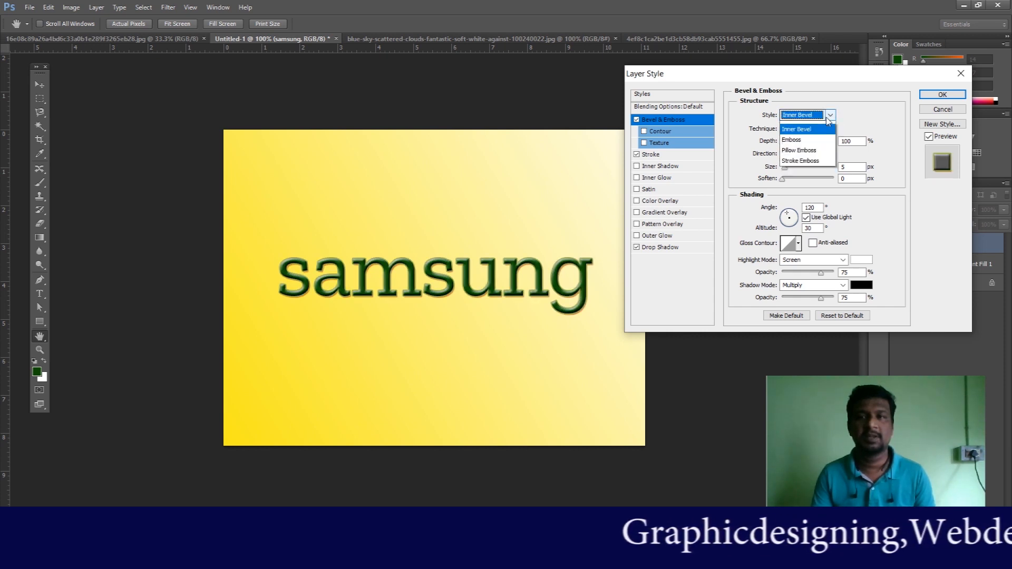
{"action": "left_click", "coordinate": [808, 128]}
{"action": "left_click", "coordinate": [829, 115]}
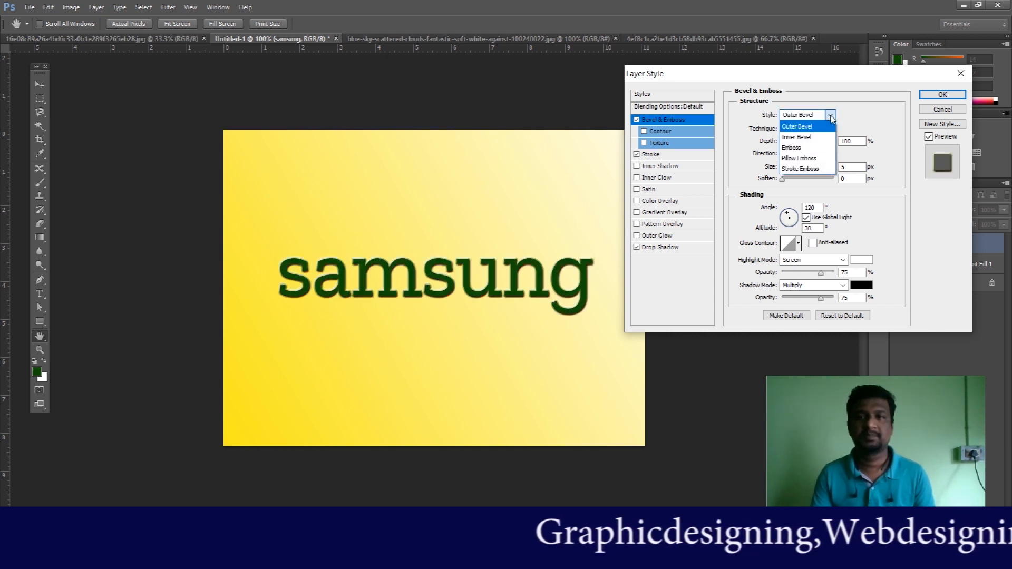
{"action": "left_click", "coordinate": [790, 160]}
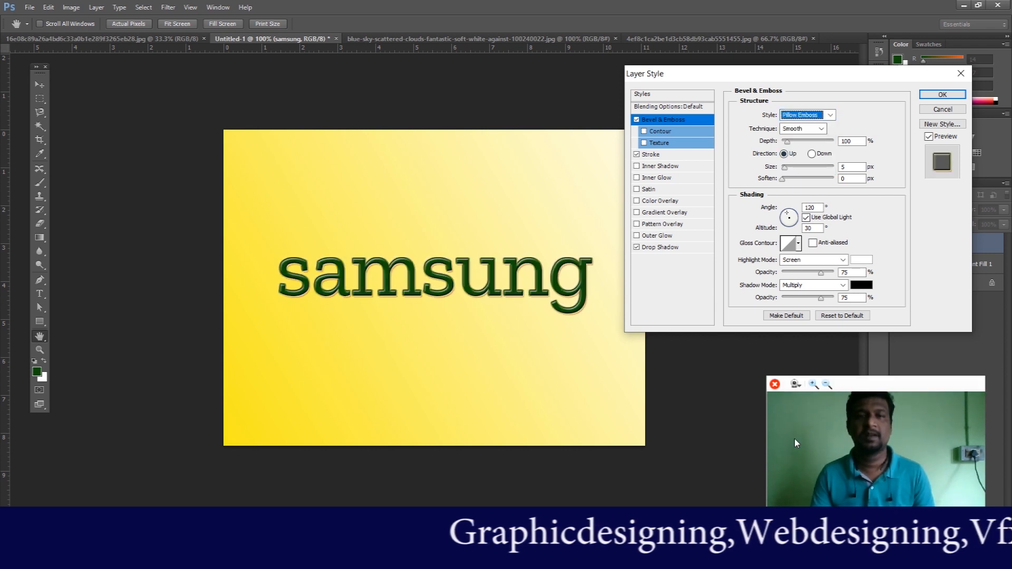
{"action": "left_click_drag", "start_coordinate": [787, 142], "coordinate": [811, 152]}
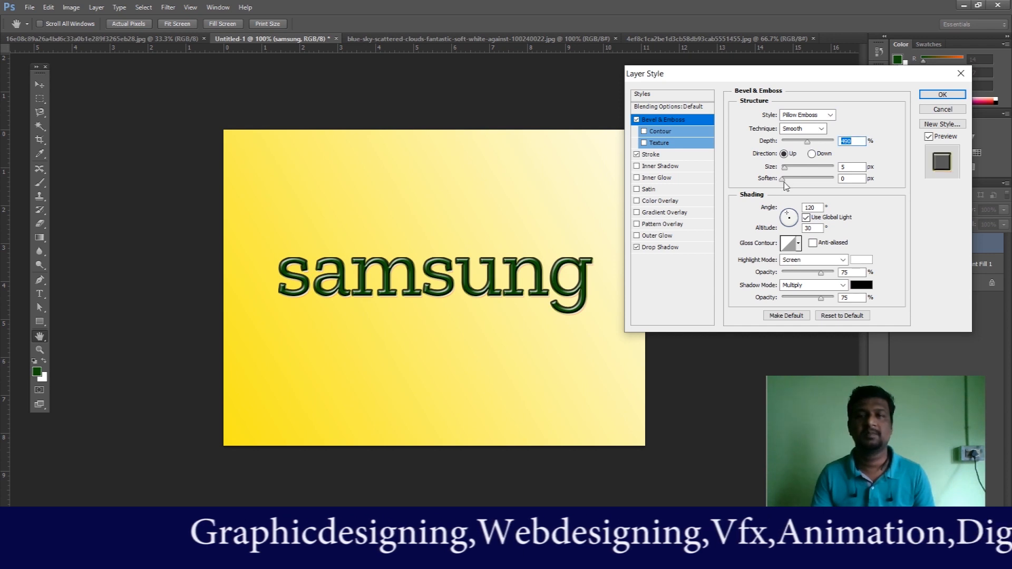
{"action": "mouse_move", "coordinate": [787, 168]}
{"action": "left_mouse_down"}
{"action": "mouse_move", "coordinate": [794, 182]}
{"action": "mouse_move", "coordinate": [782, 178]}
{"action": "left_mouse_up"}
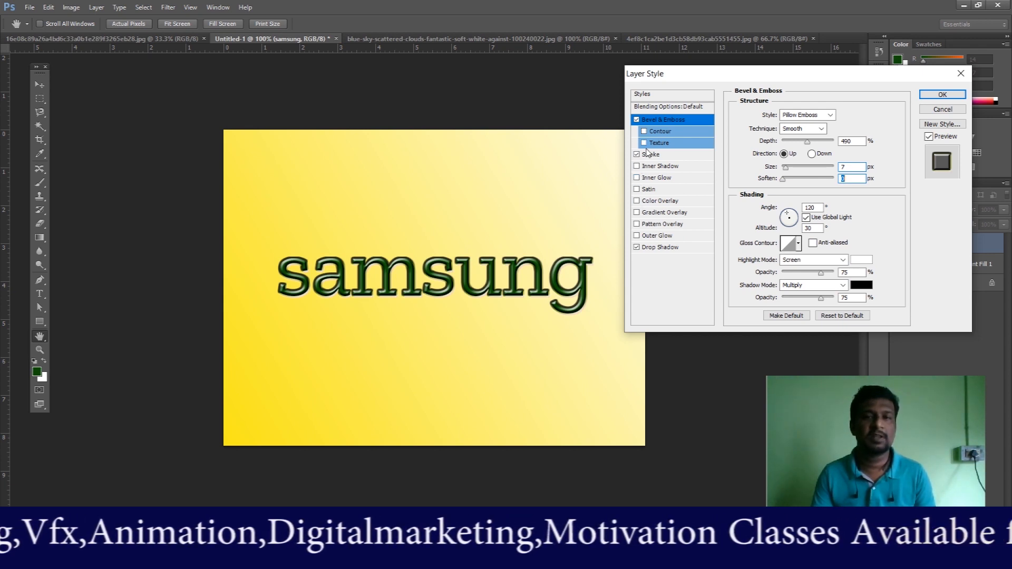
Step: Apply a Color Overlay to the samsung text, comparing it off and on, and open its settings
{"action": "left_click", "coordinate": [637, 201]}
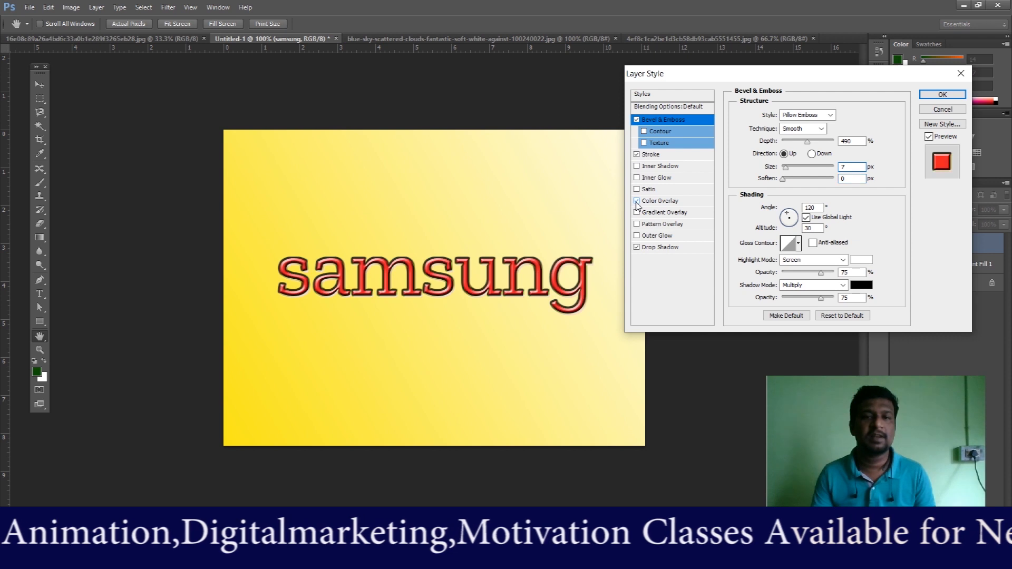
{"action": "left_click", "coordinate": [637, 201]}
{"action": "left_click", "coordinate": [637, 203]}
{"action": "left_click", "coordinate": [659, 206]}
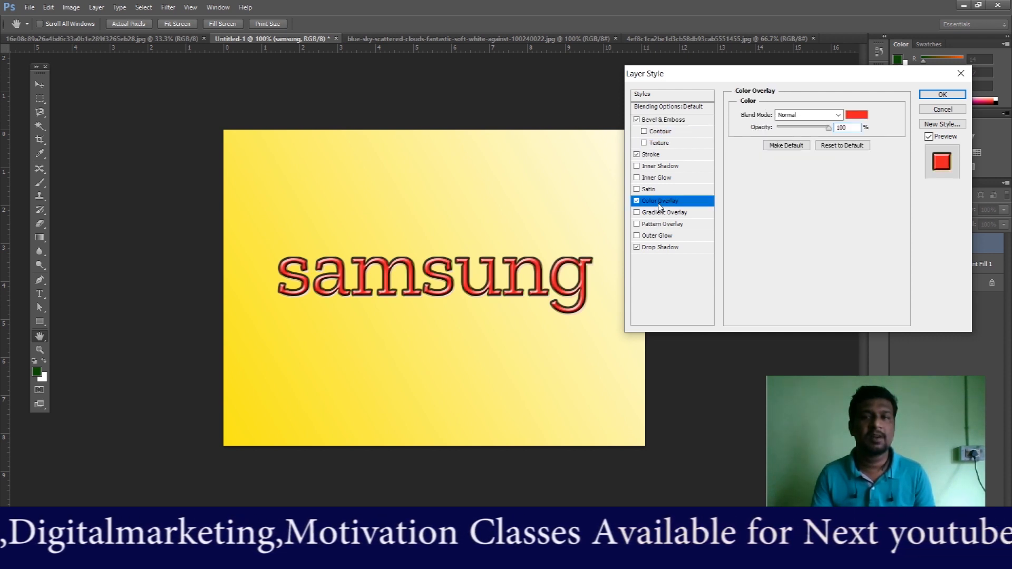
Step: Try golden yellow and pink for the overlay color, and set it to bright green (#52ca1d)
{"action": "left_click", "coordinate": [857, 115]}
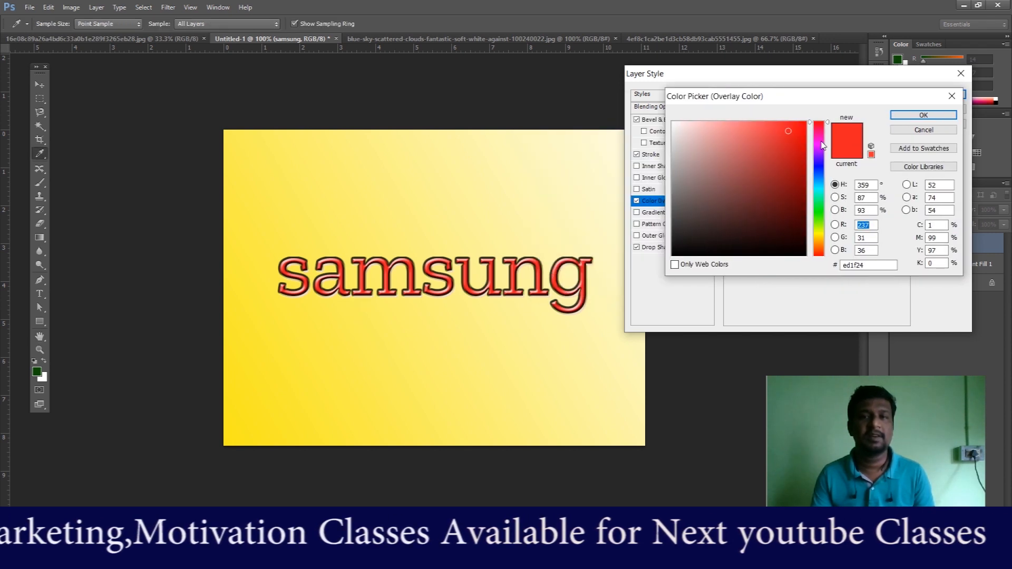
{"action": "left_click", "coordinate": [818, 240]}
{"action": "left_click", "coordinate": [784, 173]}
{"action": "left_click", "coordinate": [774, 142]}
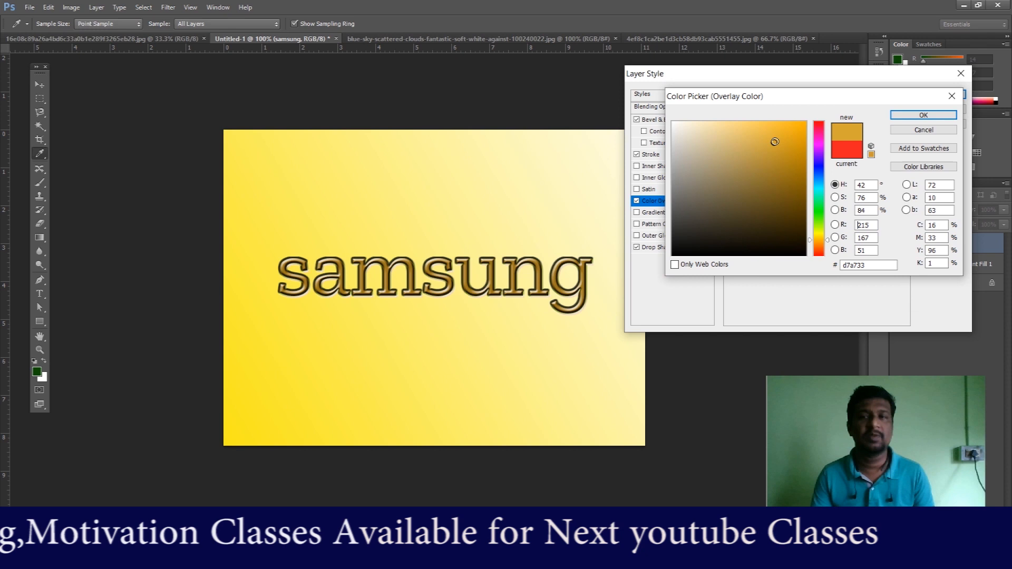
{"action": "left_click", "coordinate": [820, 132]}
{"action": "left_click", "coordinate": [780, 127]}
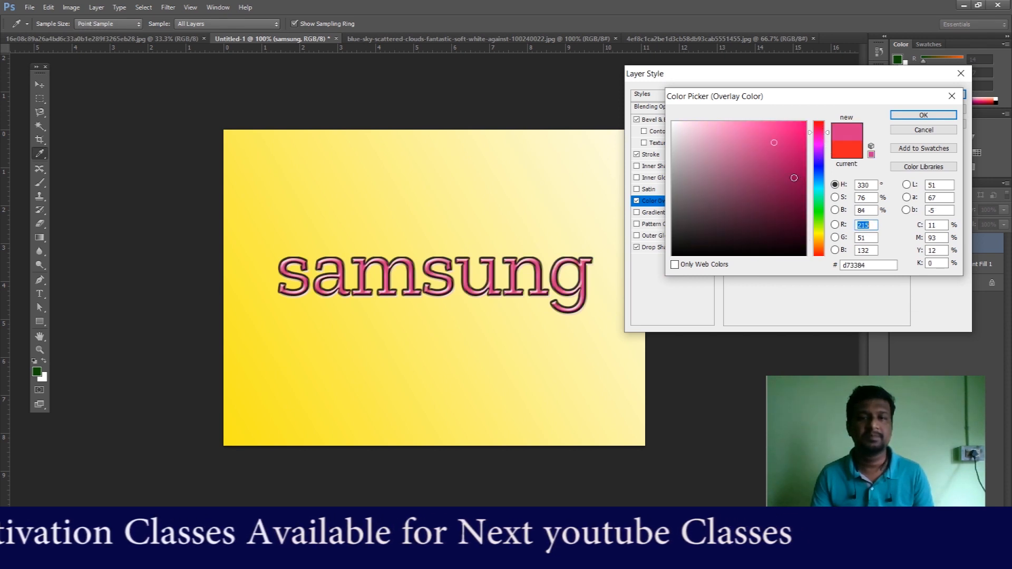
{"action": "left_click", "coordinate": [820, 213]}
{"action": "left_click", "coordinate": [773, 176]}
{"action": "left_click", "coordinate": [774, 135]}
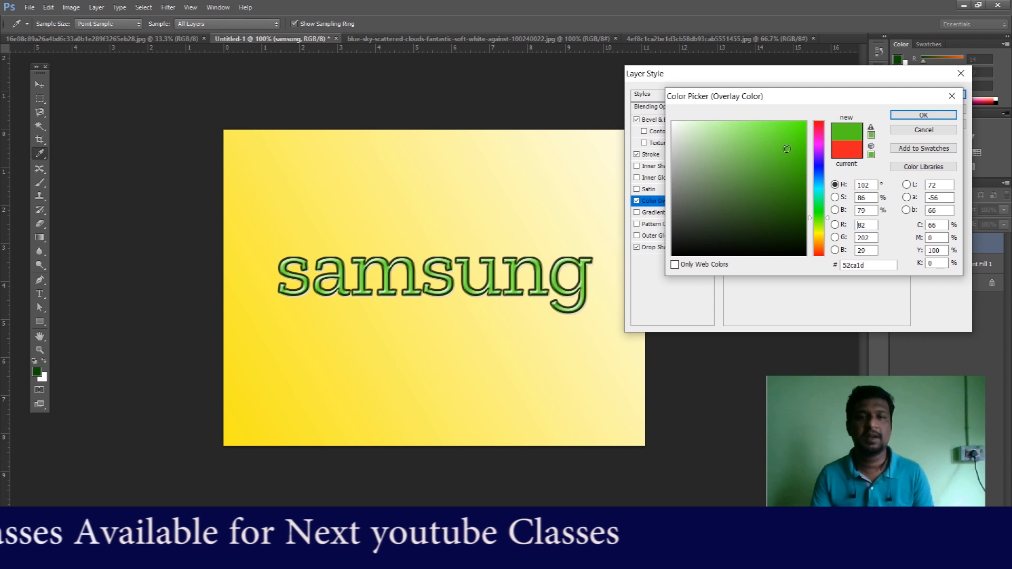
{"action": "left_click", "coordinate": [915, 116]}
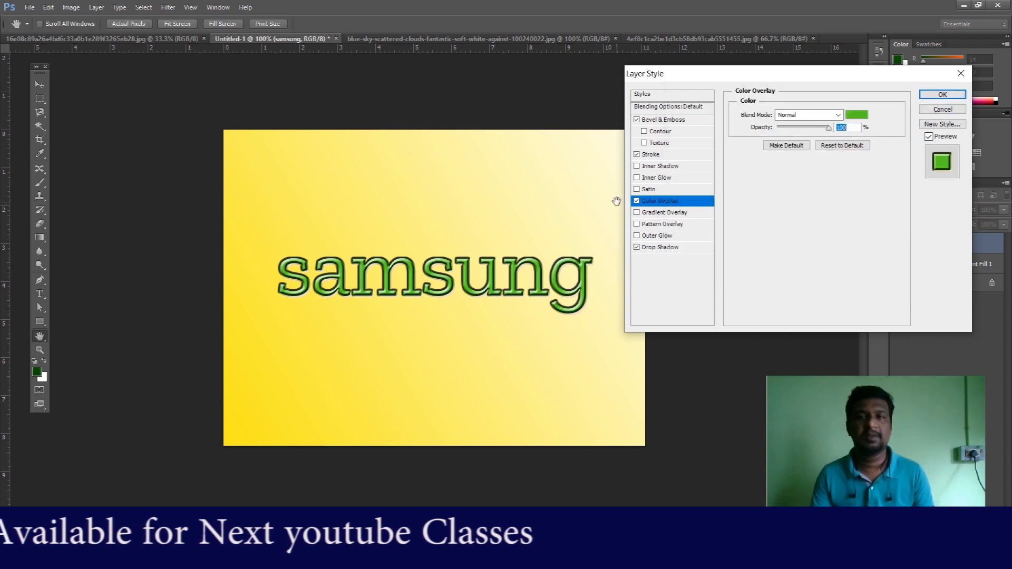
Step: Compare the samsung text with and without the Color Overlay, leaving the overlay switched off
{"action": "left_click", "coordinate": [636, 202]}
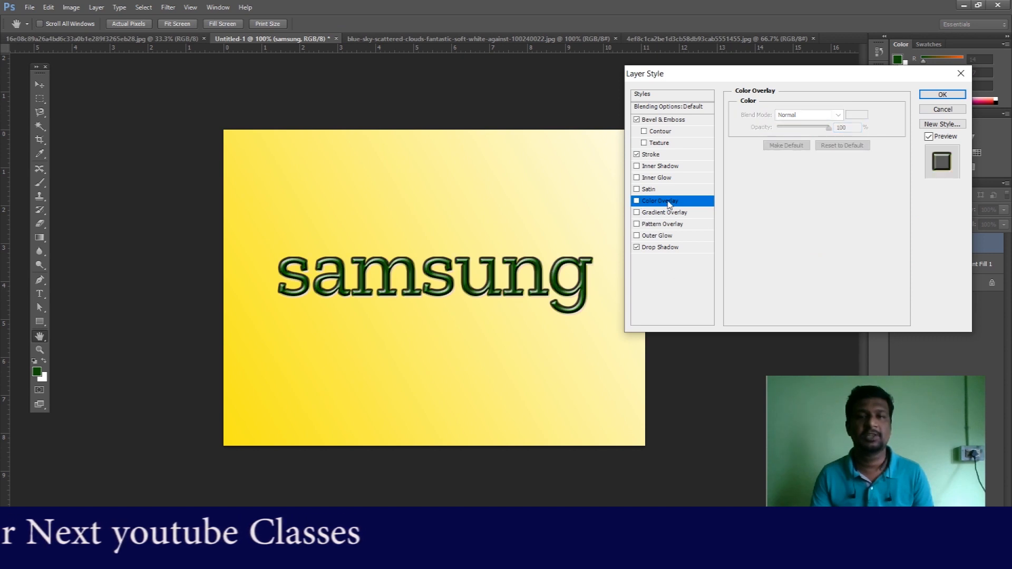
{"action": "left_click", "coordinate": [637, 201]}
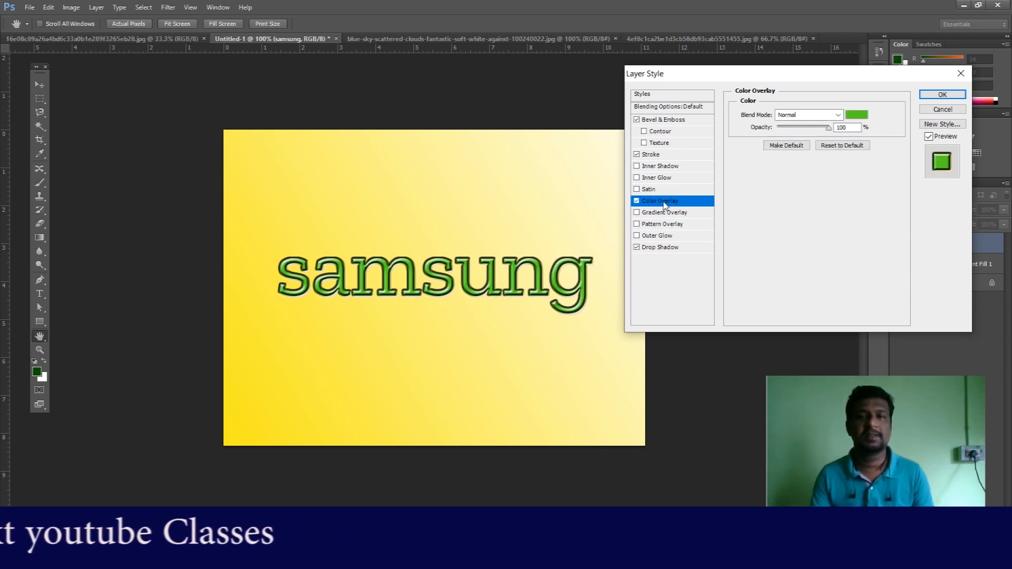
{"action": "left_click", "coordinate": [636, 201]}
Step: Apply a Gradient Overlay to the samsung text and set the gradient's starting color stop to cyan (#22d8e7)
{"action": "left_click", "coordinate": [637, 213]}
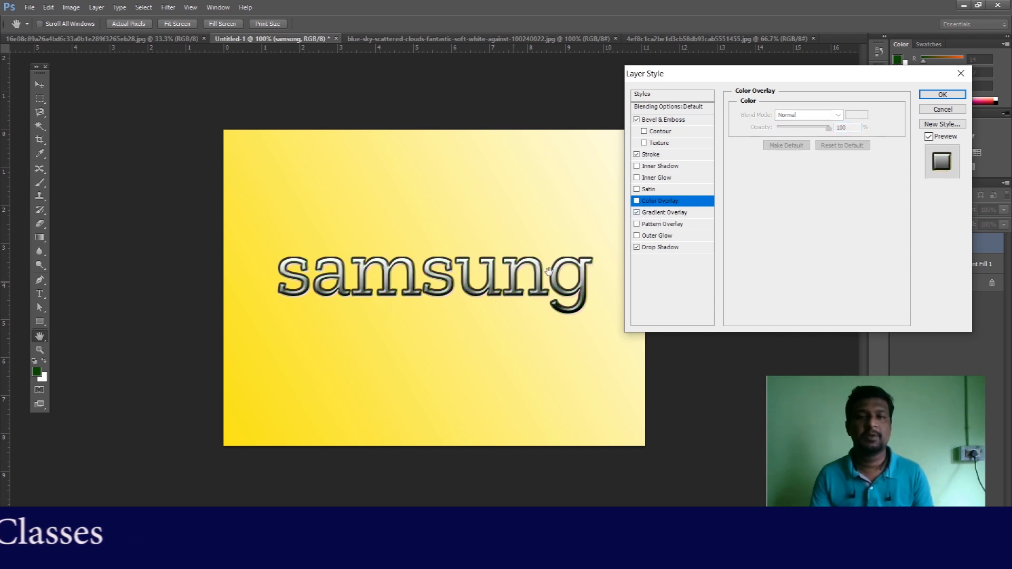
{"action": "left_click", "coordinate": [661, 214]}
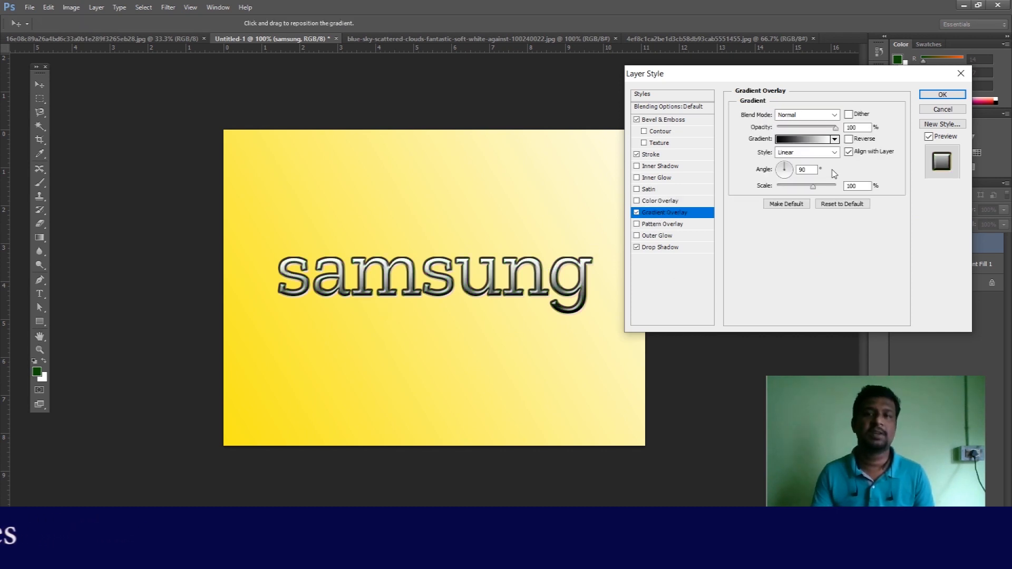
{"action": "left_click", "coordinate": [798, 139]}
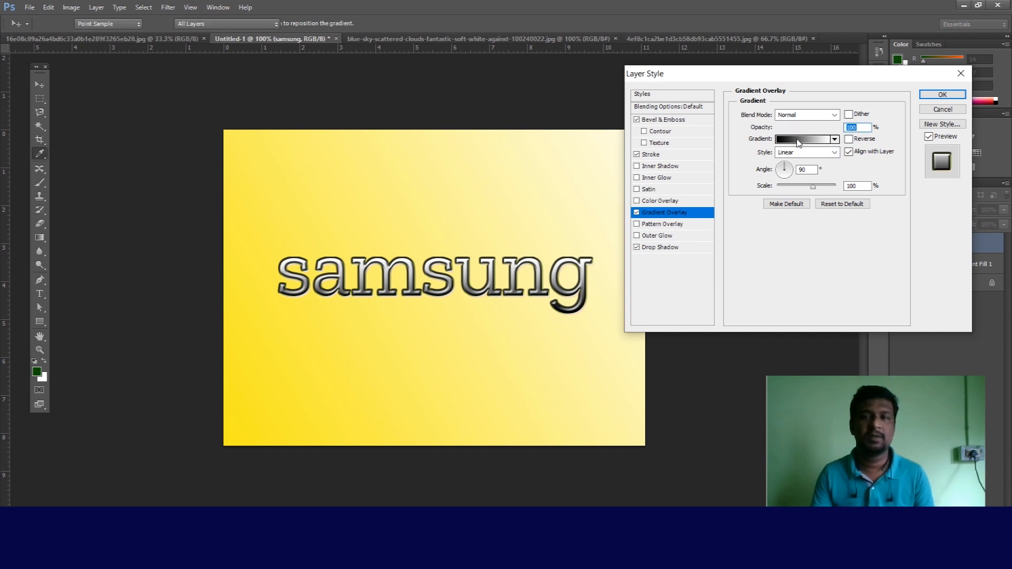
{"action": "left_click_drag", "start_coordinate": [666, 92], "coordinate": [703, 88]}
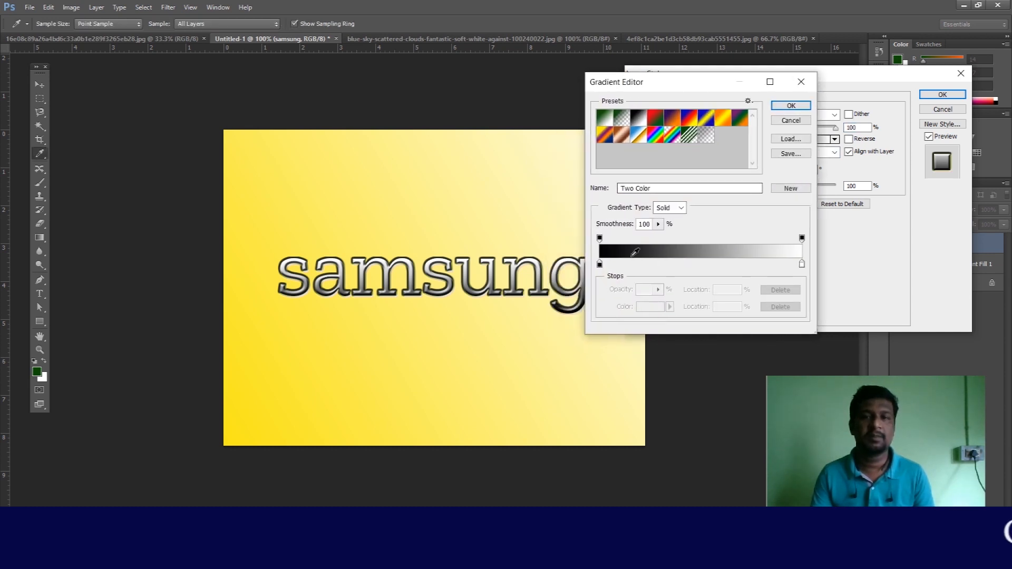
{"action": "left_click", "coordinate": [600, 265]}
{"action": "left_click", "coordinate": [661, 307]}
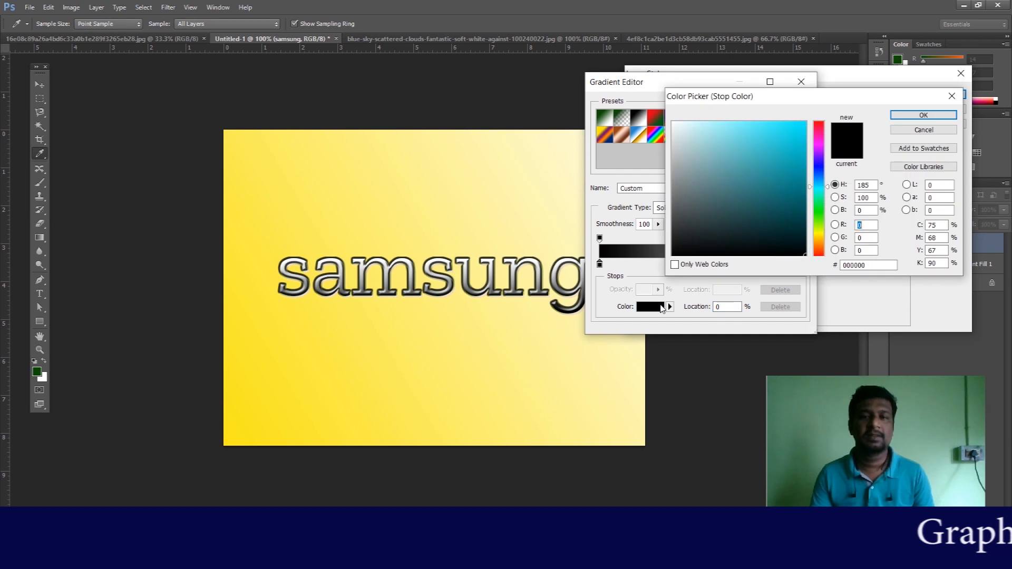
{"action": "left_click", "coordinate": [773, 136]}
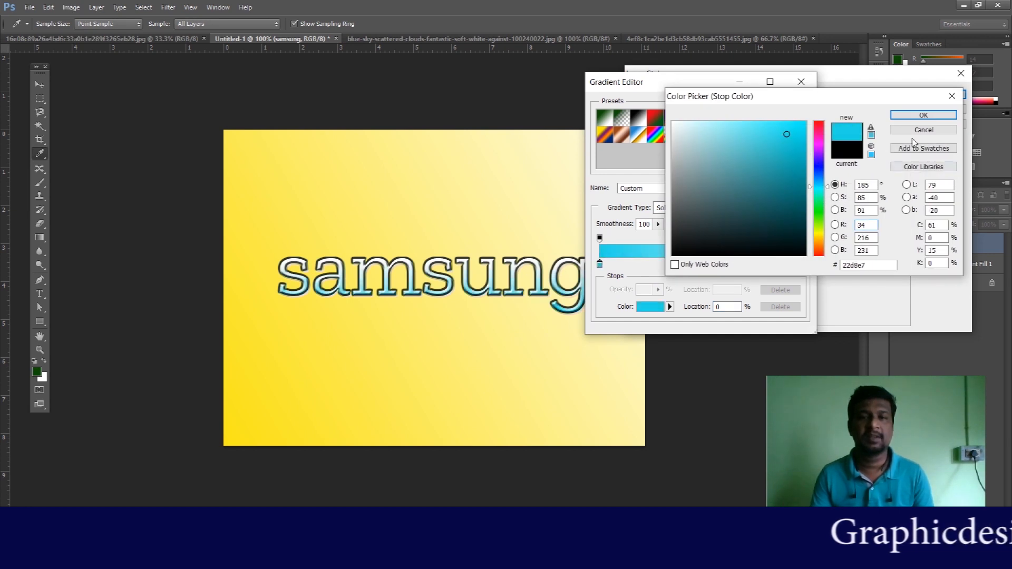
{"action": "left_click", "coordinate": [908, 115]}
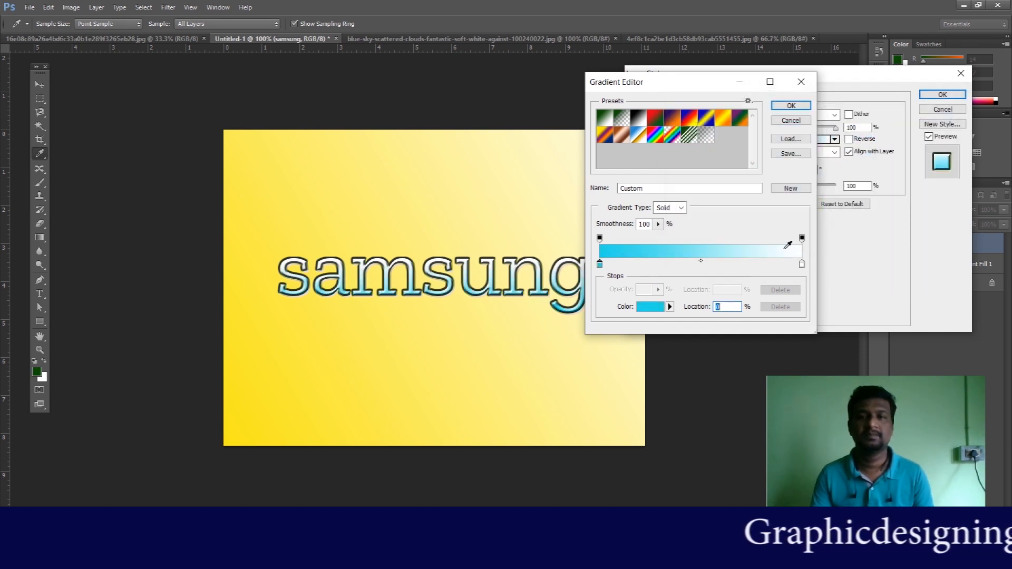
Step: Set the end color stop of the overlay gradient to red (#eb1d1d)
{"action": "double_click", "coordinate": [801, 267]}
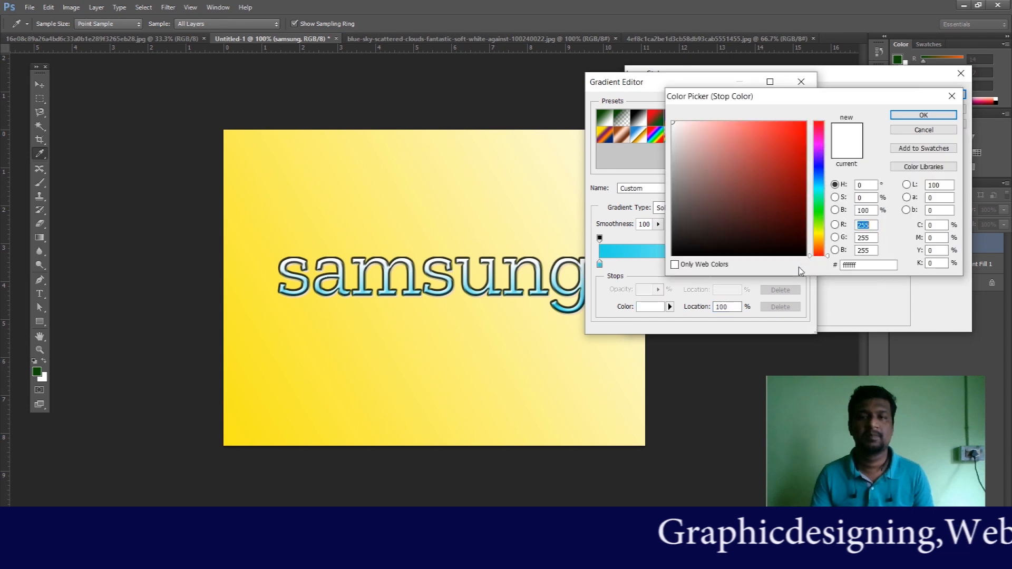
{"action": "left_click", "coordinate": [789, 131]}
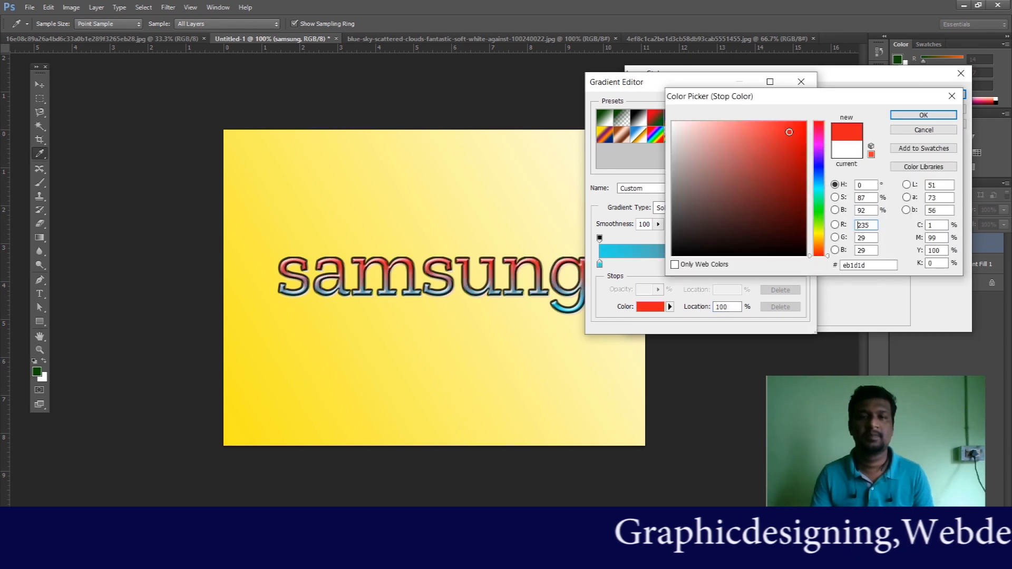
{"action": "left_click", "coordinate": [923, 115]}
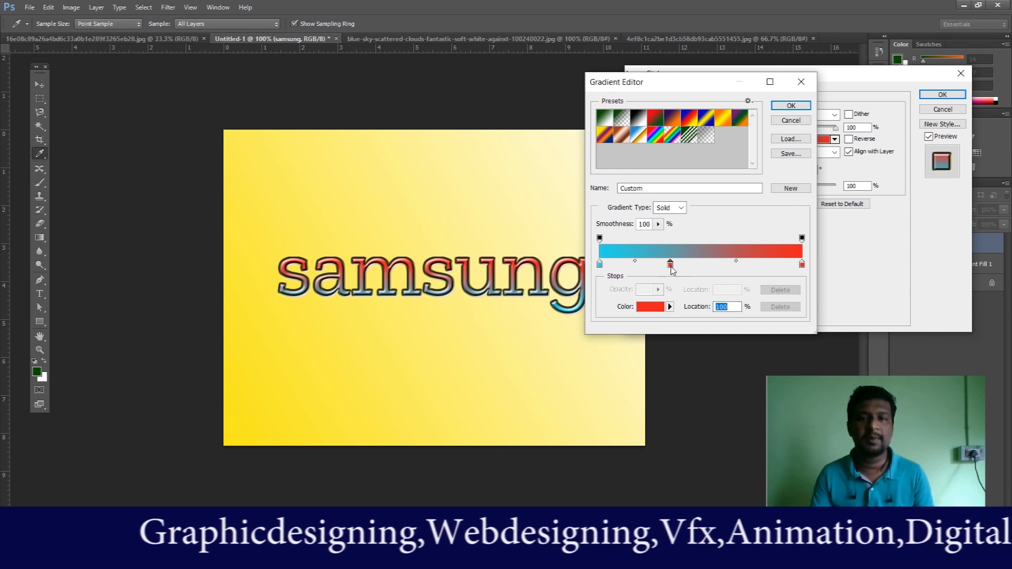
Step: Make the color stop between cyan and red white (#ffffff) and position it near the middle of the gradient
{"action": "double_click", "coordinate": [671, 265]}
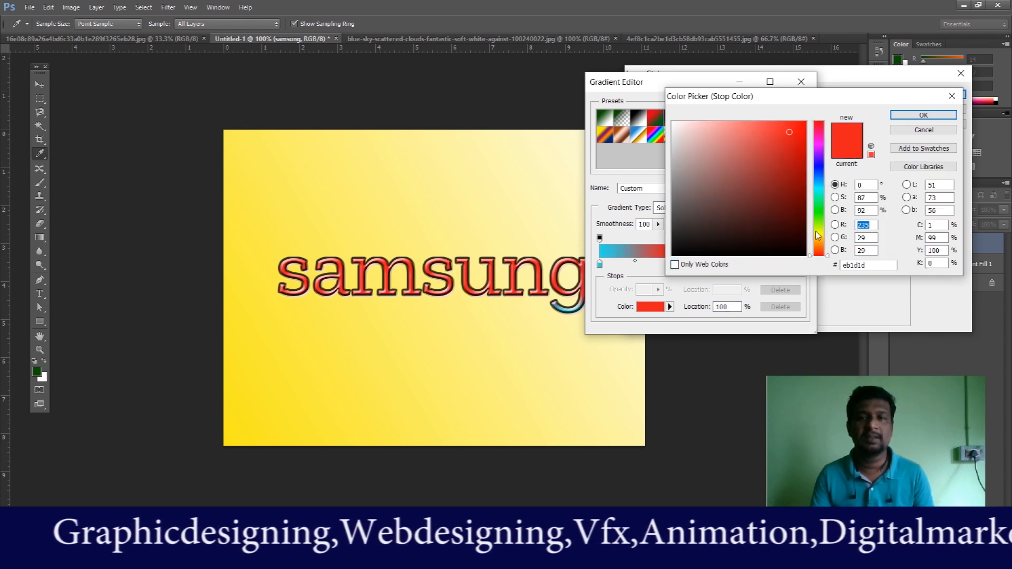
{"action": "left_click_drag", "start_coordinate": [750, 197], "coordinate": [664, 121]}
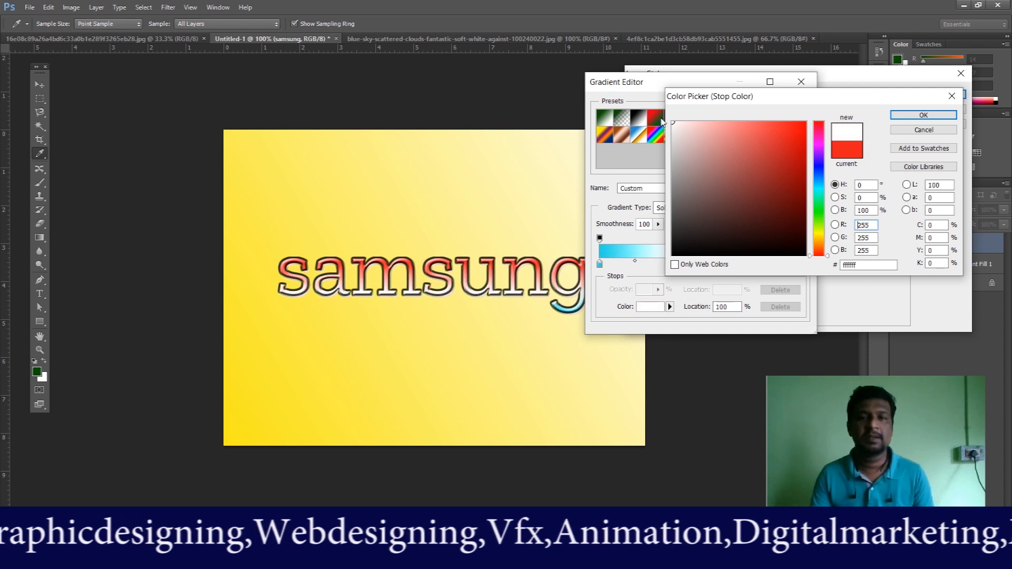
{"action": "left_click", "coordinate": [899, 117]}
{"action": "mouse_move", "coordinate": [672, 266]}
{"action": "left_mouse_down"}
{"action": "mouse_move", "coordinate": [709, 265]}
{"action": "mouse_move", "coordinate": [651, 265]}
{"action": "mouse_move", "coordinate": [677, 264]}
{"action": "left_mouse_up"}
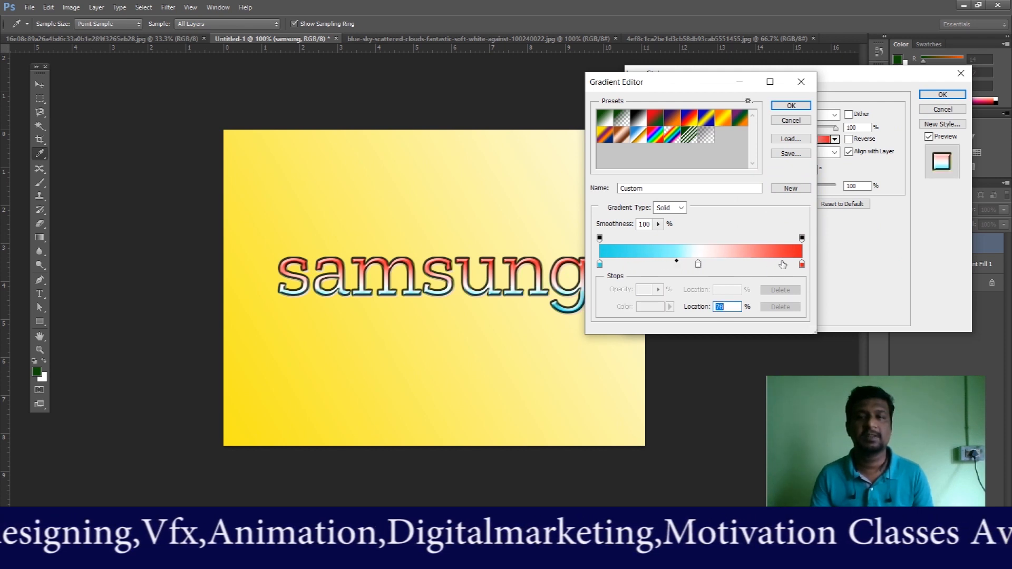
Step: Try an extra white stop at 69%, delete it, and apply the cyan-white-red Gradient Overlay to the samsung text
{"action": "left_click_drag", "start_coordinate": [772, 263], "coordinate": [739, 263]}
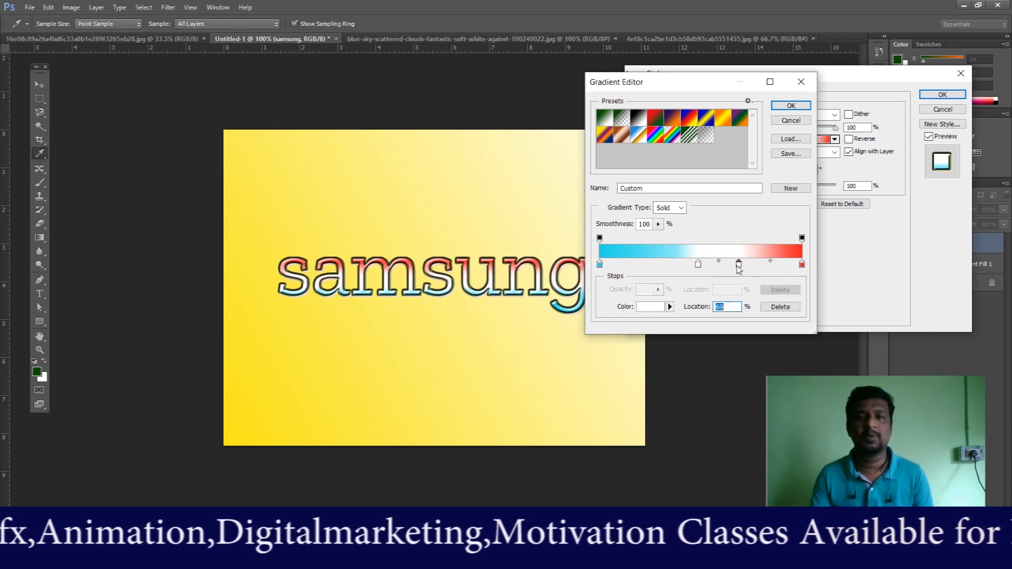
{"action": "left_click", "coordinate": [778, 307]}
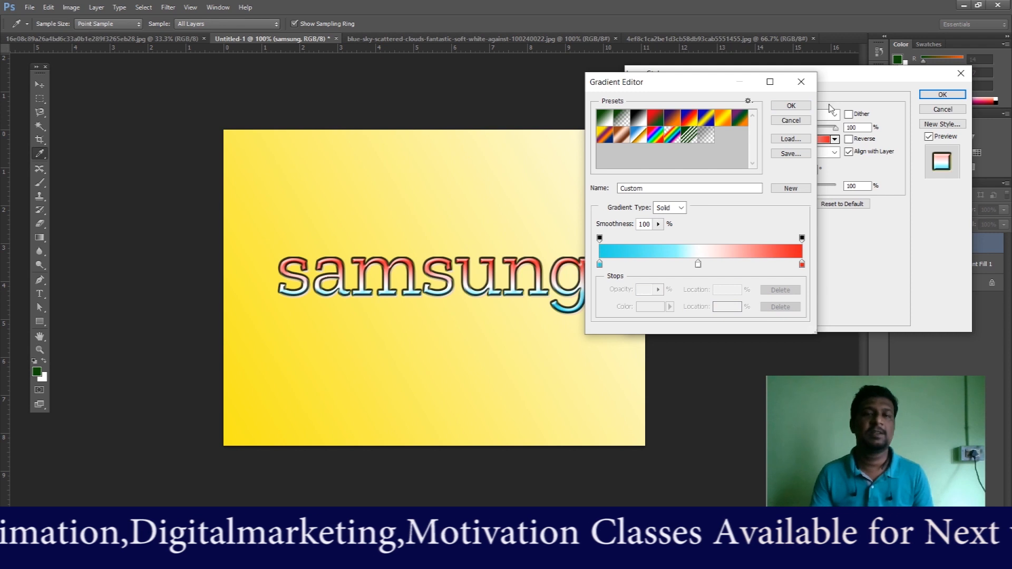
{"action": "left_click", "coordinate": [790, 106]}
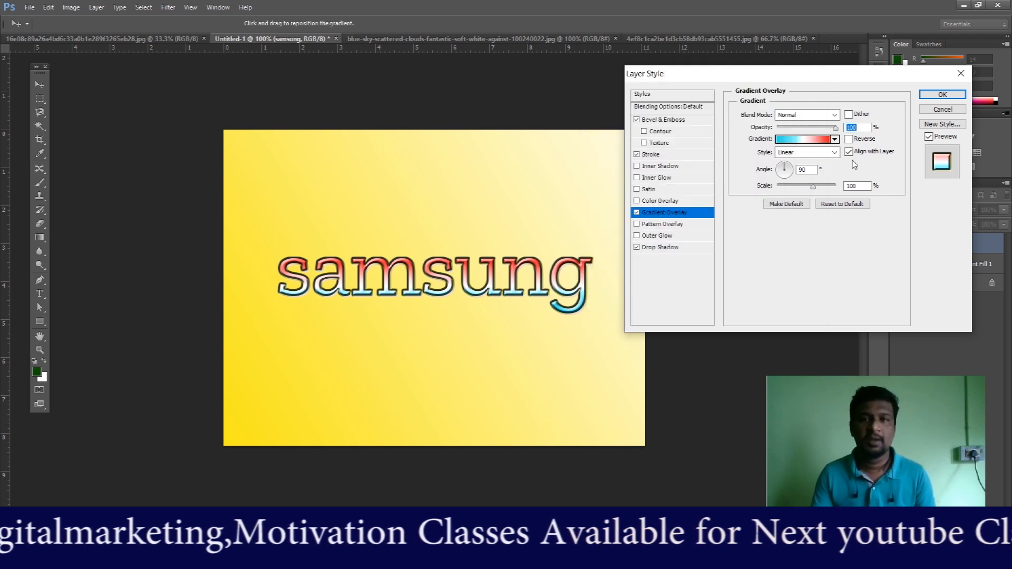
{"action": "left_click", "coordinate": [949, 98]}
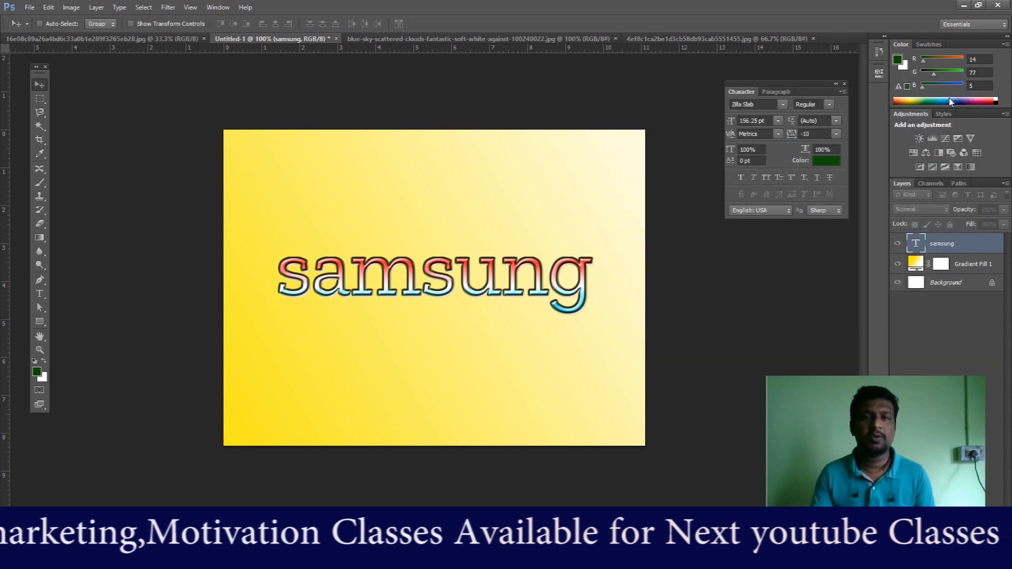
Step: Move the samsung text up into the upper half of the canvas
{"action": "left_click_drag", "start_coordinate": [470, 293], "coordinate": [478, 237]}
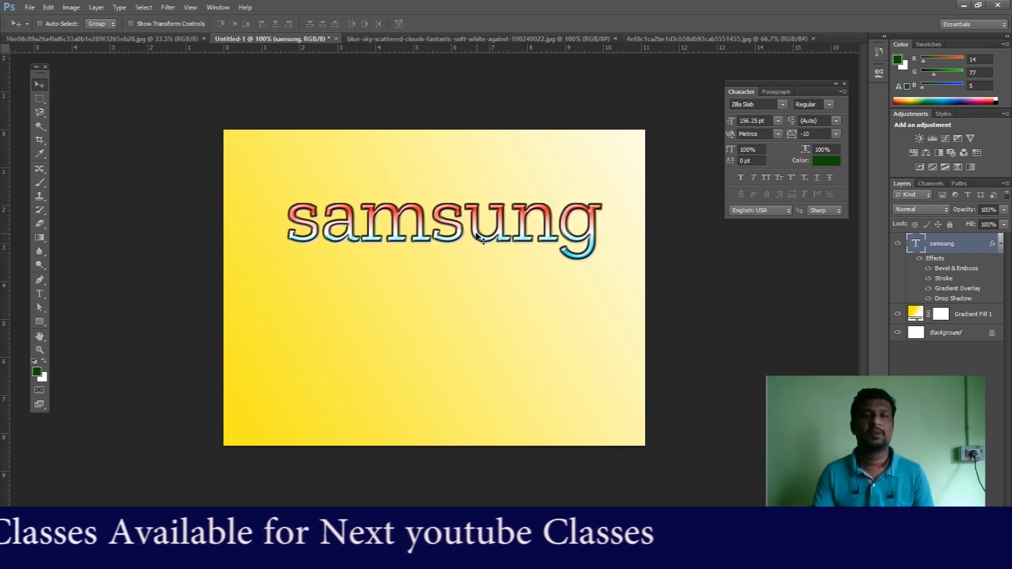
{"action": "left_click", "coordinate": [30, 7]}
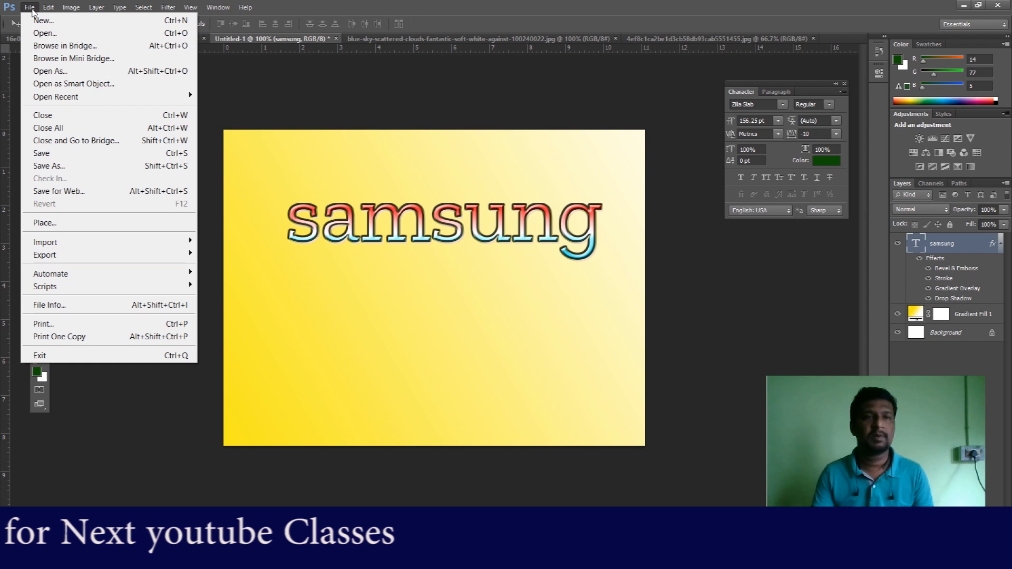
{"action": "left_click", "coordinate": [463, 5]}
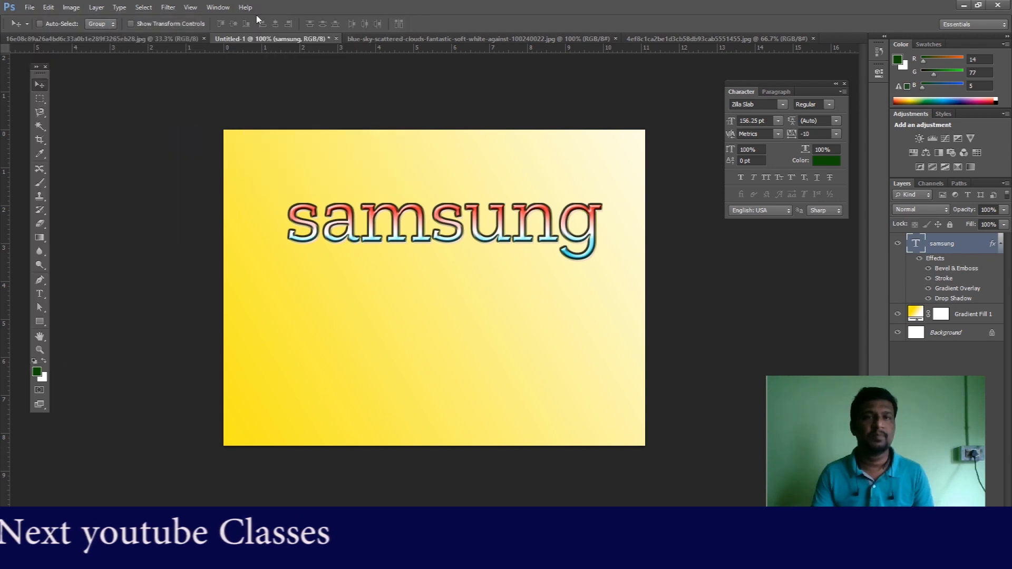
Step: Switch to the road landscape image and select the whole picture with a rectangular marquee
{"action": "left_click", "coordinate": [443, 39]}
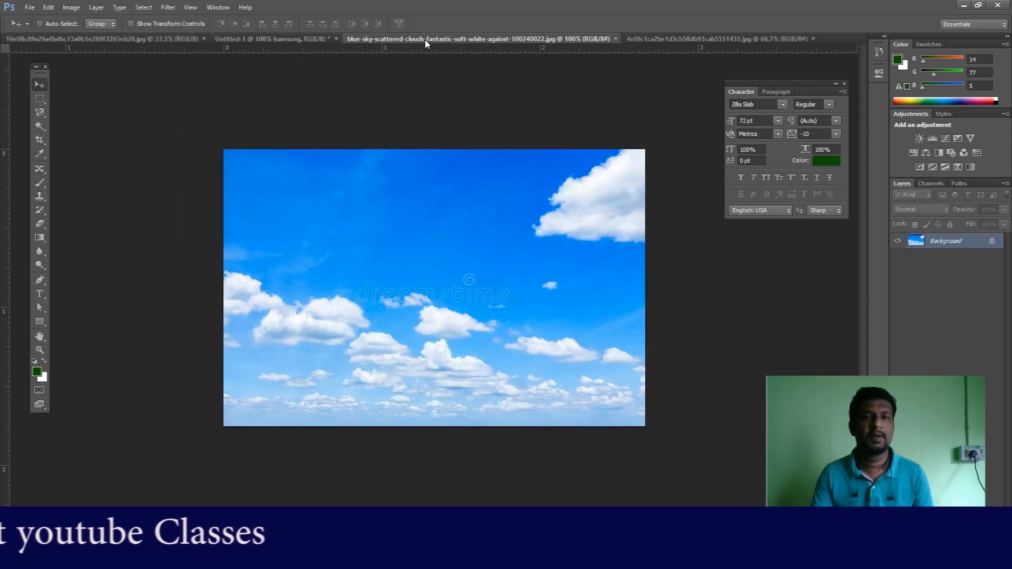
{"action": "left_click", "coordinate": [50, 40]}
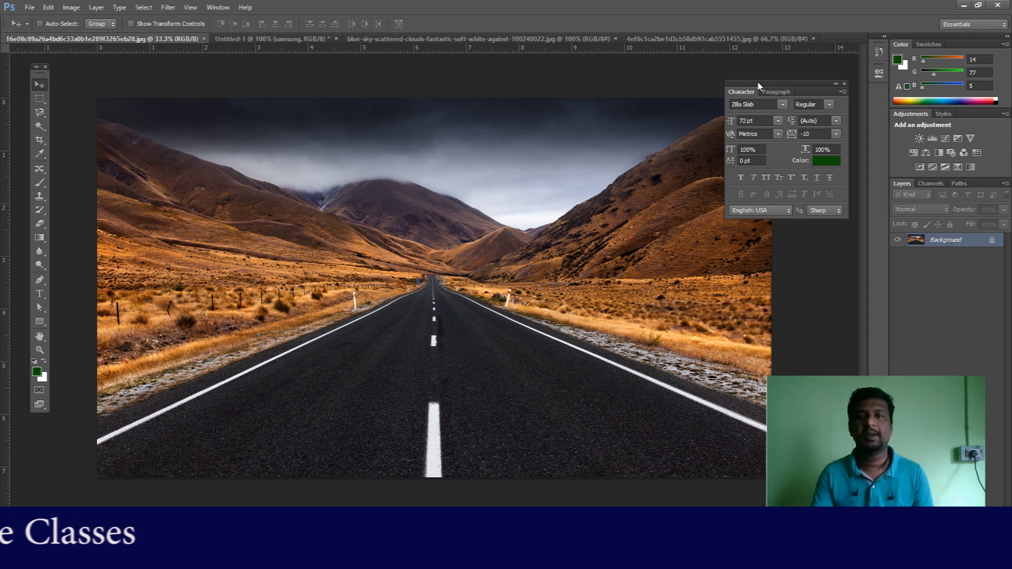
{"action": "left_click_drag", "start_coordinate": [759, 85], "coordinate": [829, 84]}
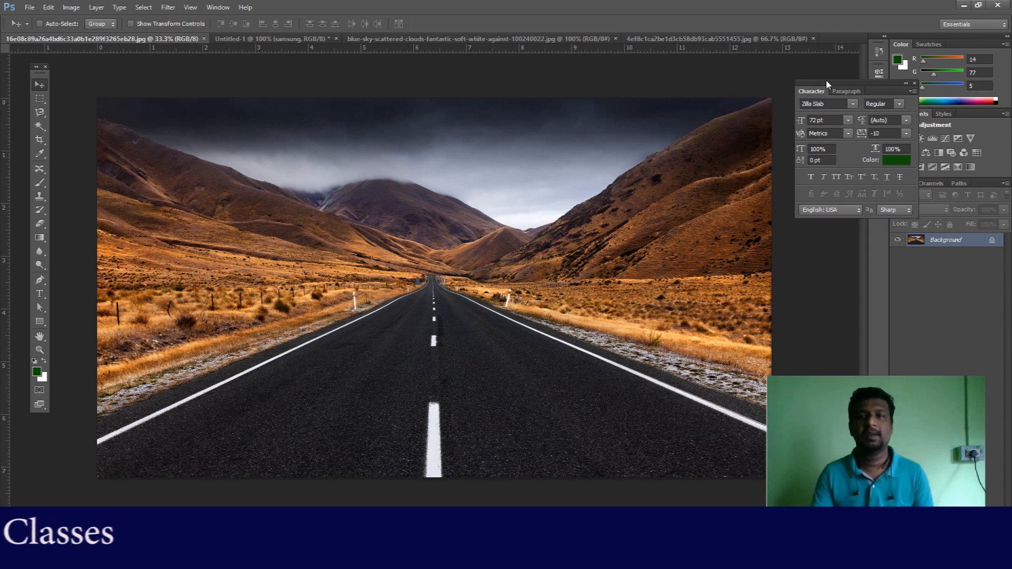
{"action": "left_click", "coordinate": [39, 98]}
{"action": "left_click_drag", "start_coordinate": [96, 99], "coordinate": [771, 485]}
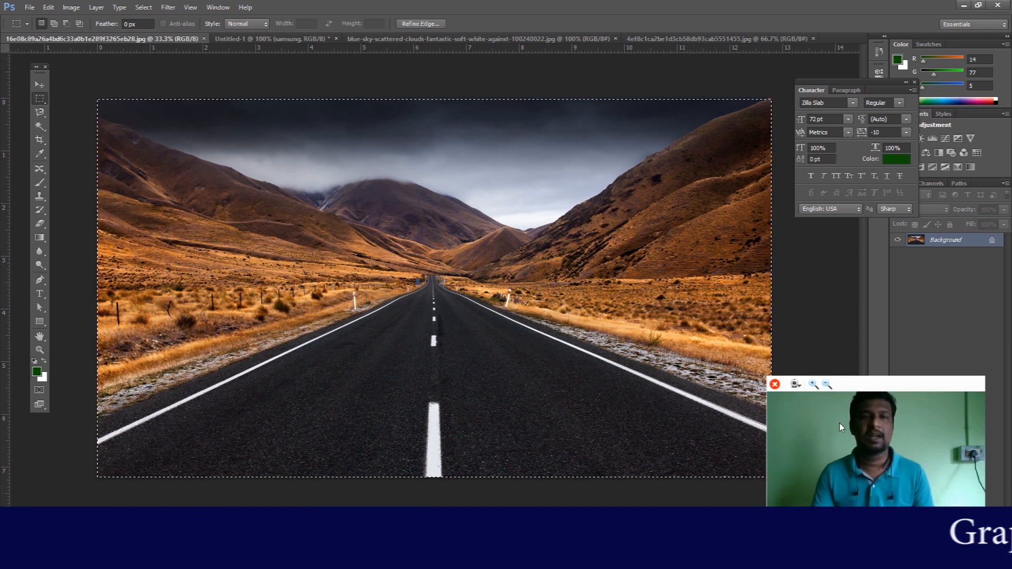
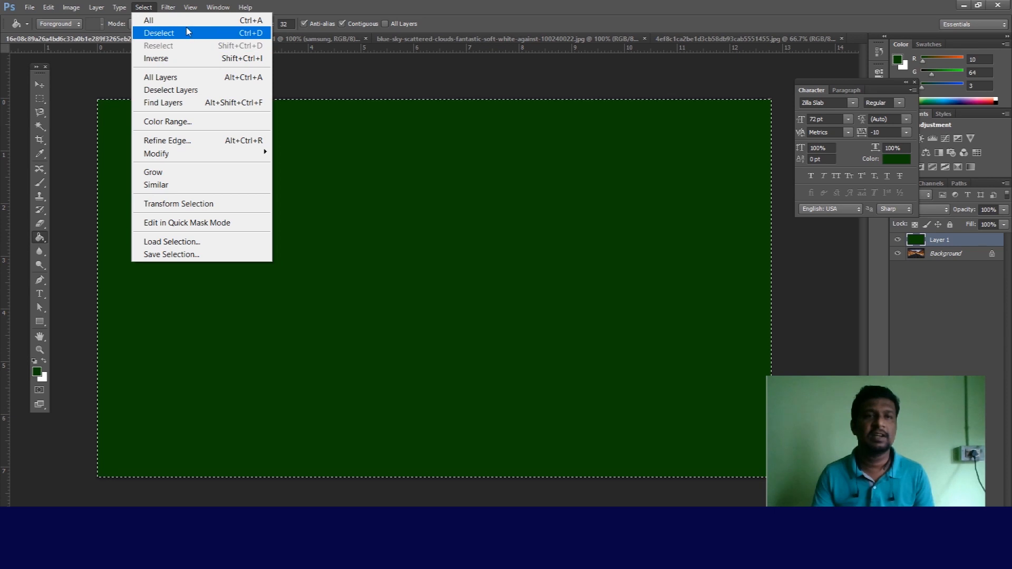
Step: Deselect the area around the dark green fill and move the Character panel clear of the layer settings
{"action": "left_click", "coordinate": [187, 33]}
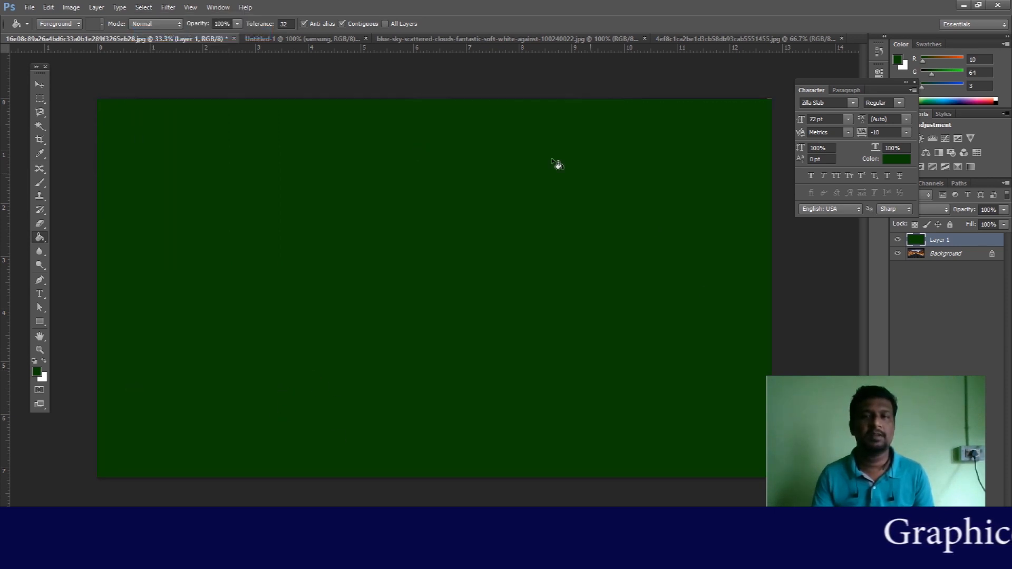
{"action": "left_click_drag", "start_coordinate": [856, 90], "coordinate": [834, 52]}
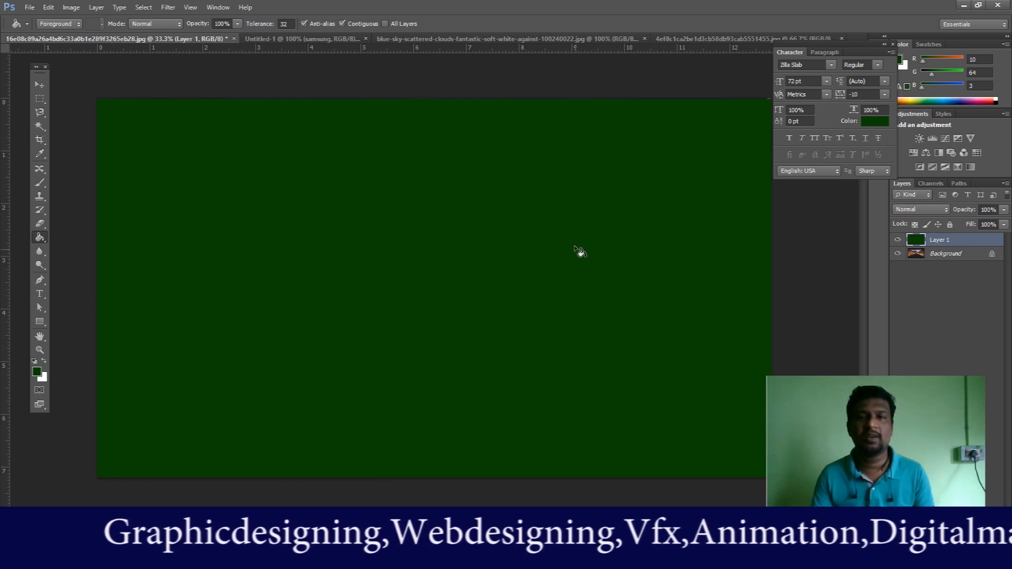
Step: Try the Overlay, Lighten and Screen blend modes on the dark green layer over the road photo, and choose Soft Light
{"action": "left_click", "coordinate": [928, 210]}
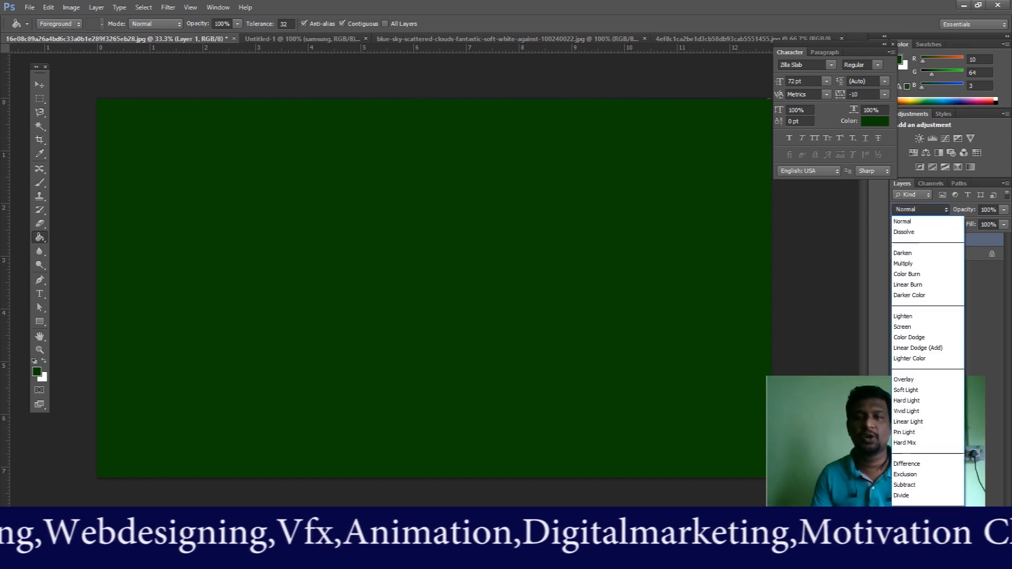
{"action": "left_click", "coordinate": [905, 380]}
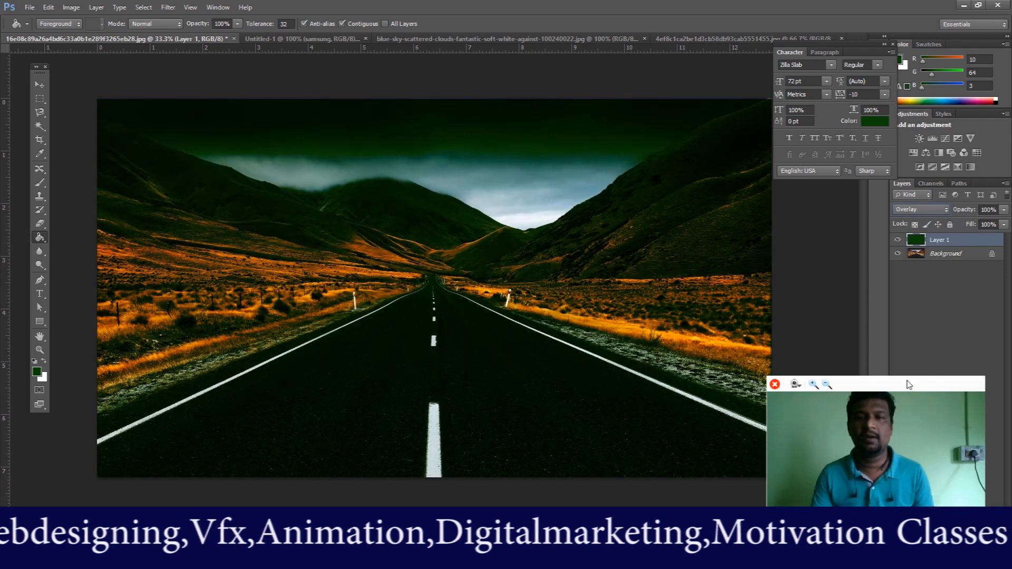
{"action": "left_click", "coordinate": [917, 211]}
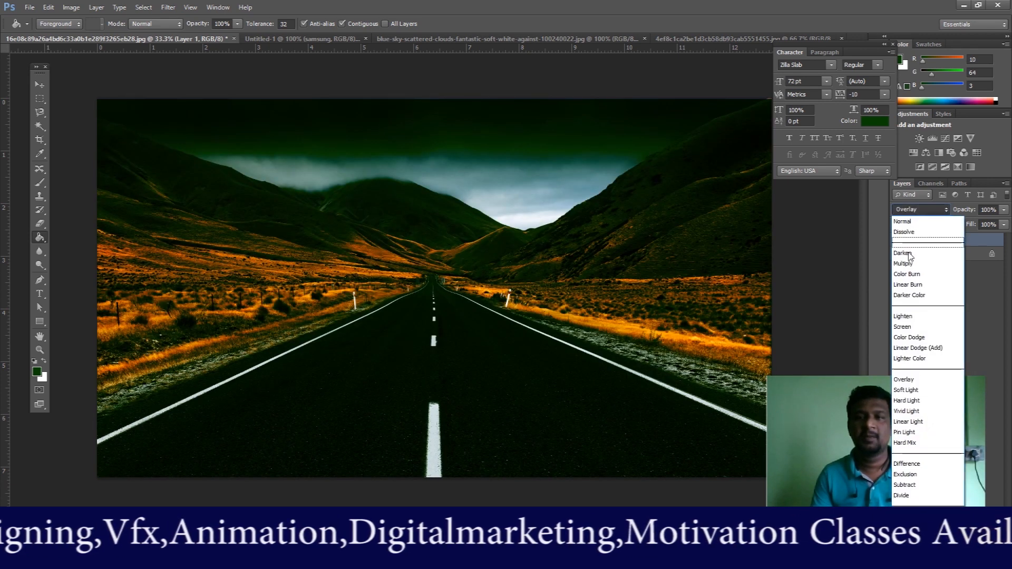
{"action": "left_click", "coordinate": [897, 319]}
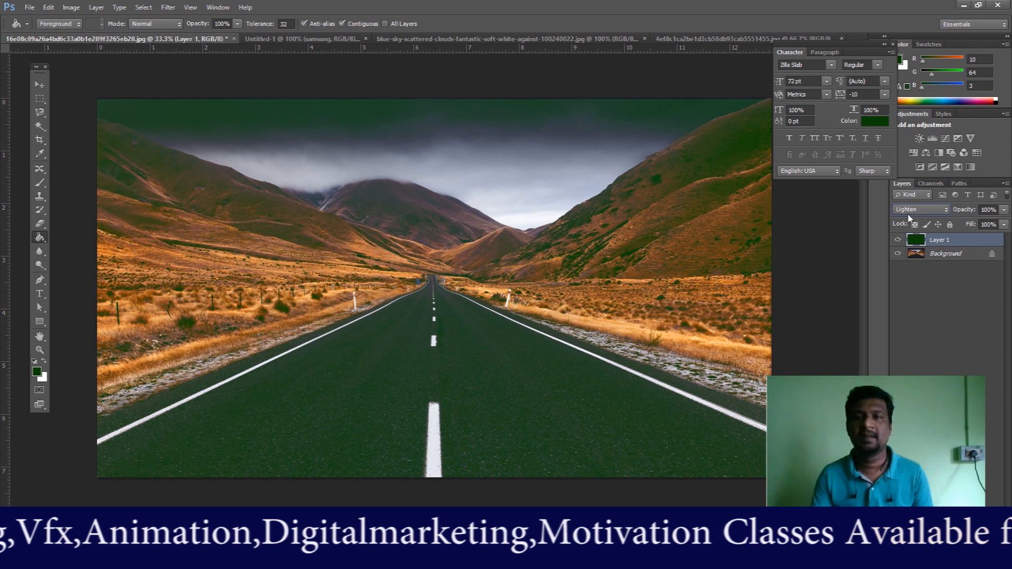
{"action": "left_click", "coordinate": [908, 211]}
{"action": "left_click", "coordinate": [899, 331]}
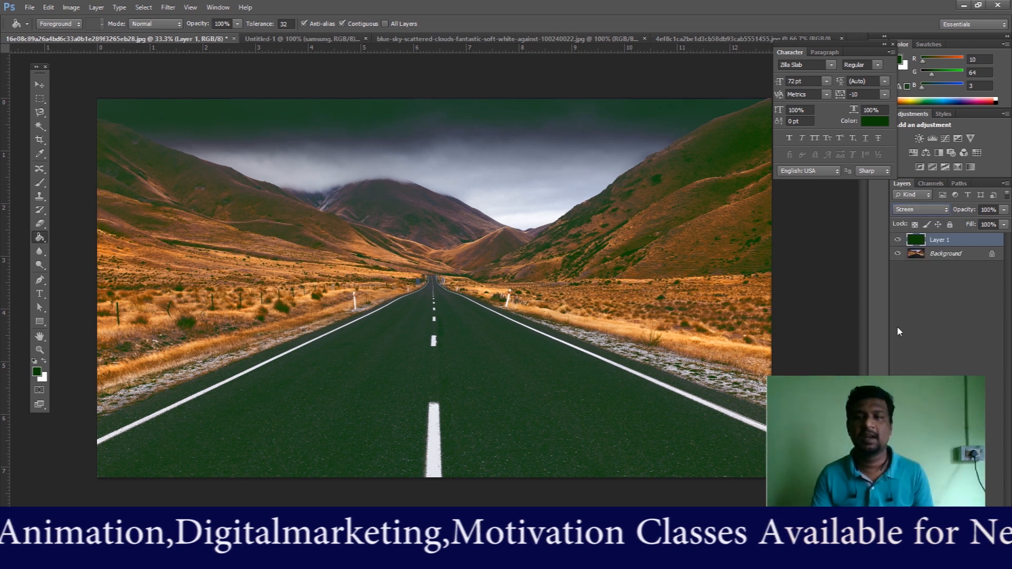
{"action": "left_click", "coordinate": [912, 212]}
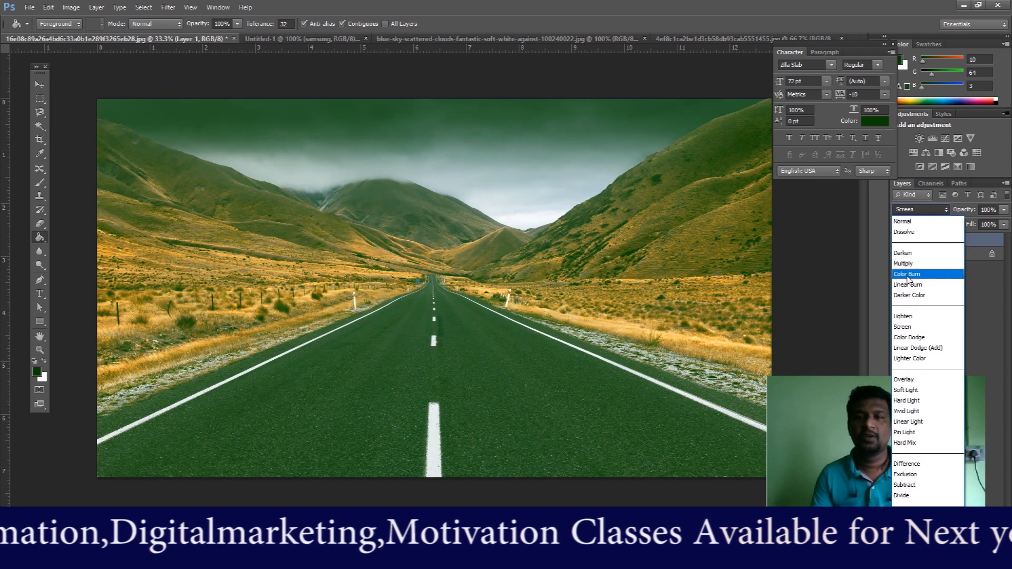
{"action": "left_click", "coordinate": [910, 390]}
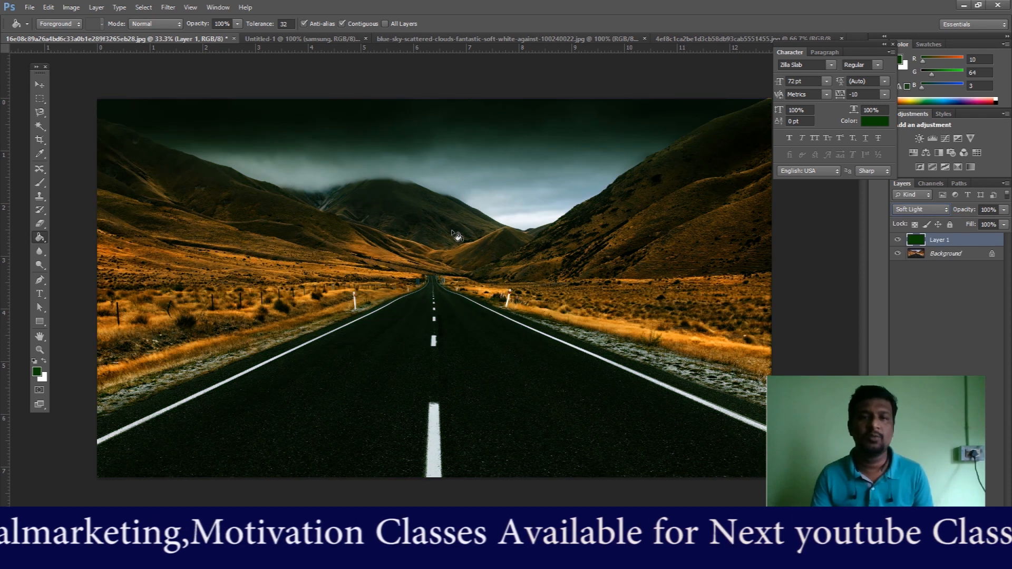
{"action": "left_click", "coordinate": [38, 85]}
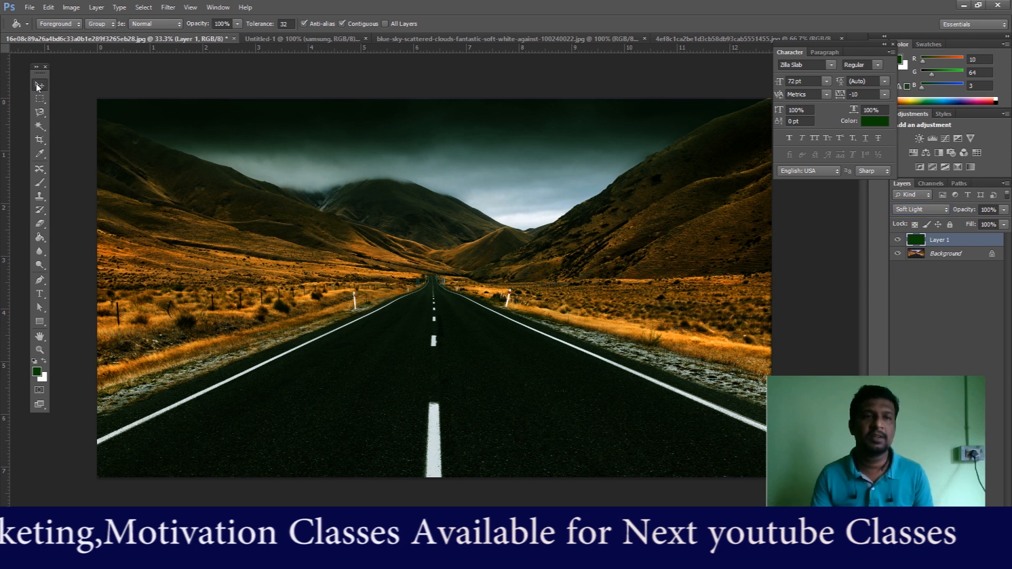
Step: Move the dark green layer sideways so it covers only part of the road photo, and soften its edge with the Eraser
{"action": "right_click", "coordinate": [362, 241]}
{"action": "left_click", "coordinate": [390, 252]}
{"action": "left_click_drag", "start_coordinate": [627, 249], "coordinate": [299, 245]}
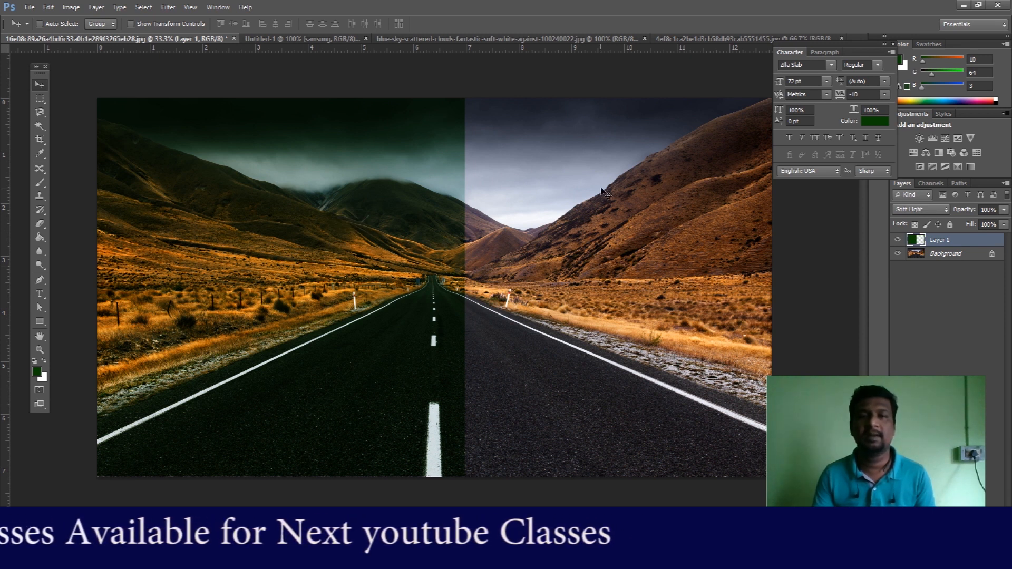
{"action": "left_click_drag", "start_coordinate": [368, 198], "coordinate": [296, 180]}
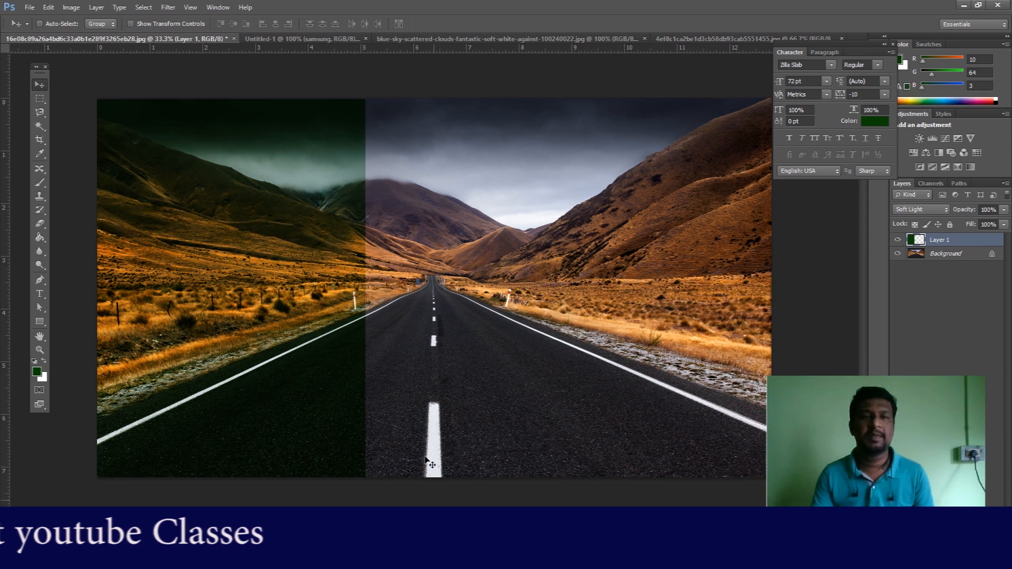
{"action": "left_click", "coordinate": [40, 223]}
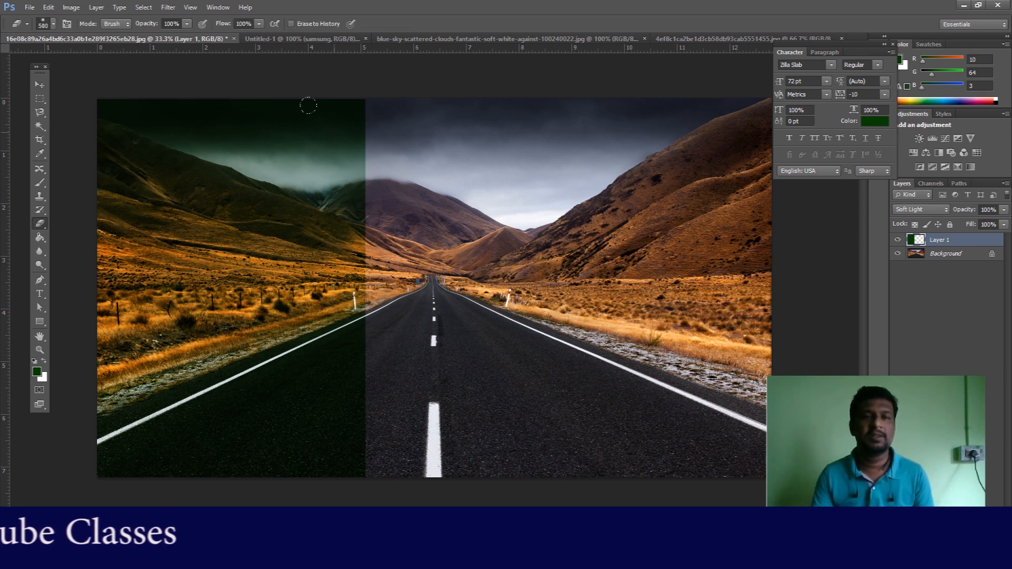
{"action": "mouse_move", "coordinate": [325, 82]}
{"action": "left_mouse_down"}
{"action": "mouse_move", "coordinate": [352, 123]}
{"action": "mouse_move", "coordinate": [358, 221]}
{"action": "mouse_move", "coordinate": [358, 327]}
{"action": "mouse_move", "coordinate": [339, 421]}
{"action": "mouse_move", "coordinate": [235, 493]}
{"action": "mouse_move", "coordinate": [293, 460]}
{"action": "mouse_move", "coordinate": [327, 208]}
{"action": "mouse_move", "coordinate": [295, 127]}
{"action": "left_mouse_up"}
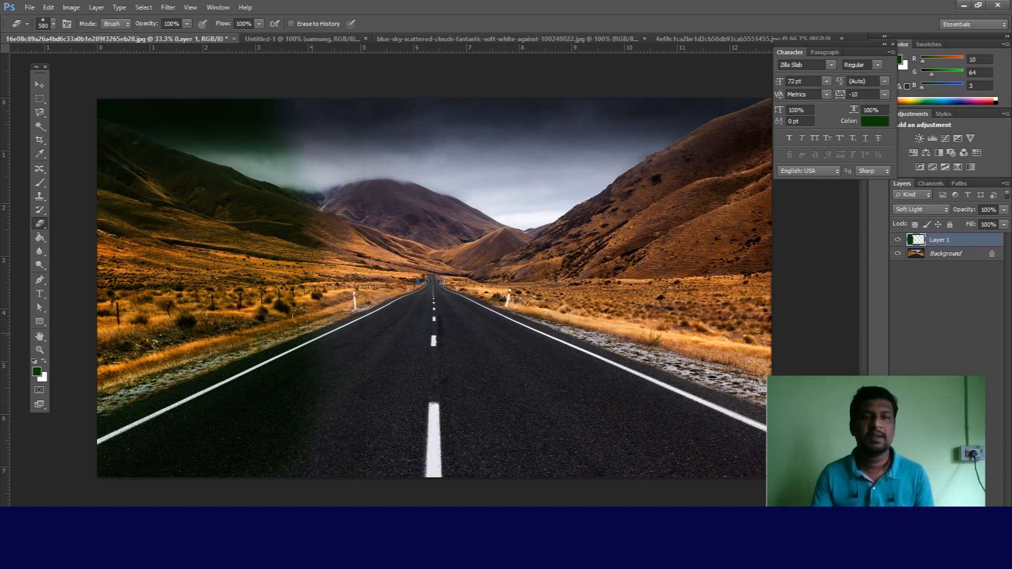
{"action": "mouse_move", "coordinate": [336, 328]}
{"action": "left_mouse_down"}
{"action": "mouse_move", "coordinate": [226, 459]}
{"action": "mouse_move", "coordinate": [322, 349]}
{"action": "mouse_move", "coordinate": [137, 416]}
{"action": "mouse_move", "coordinate": [315, 348]}
{"action": "left_mouse_up"}
{"action": "mouse_move", "coordinate": [383, 156]}
{"action": "left_mouse_down"}
{"action": "mouse_move", "coordinate": [360, 104]}
{"action": "mouse_move", "coordinate": [209, 56]}
{"action": "left_mouse_up"}
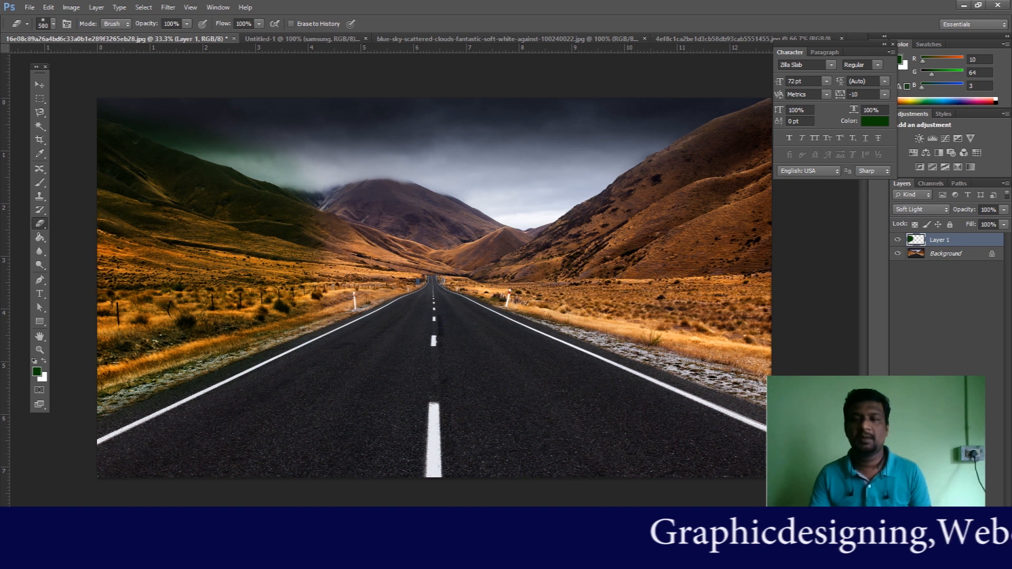
Step: Replace the dark green layer with a new empty layer and select the whole picture
{"action": "key", "text": "Delete"}
{"action": "left_click", "coordinate": [463, 210]}
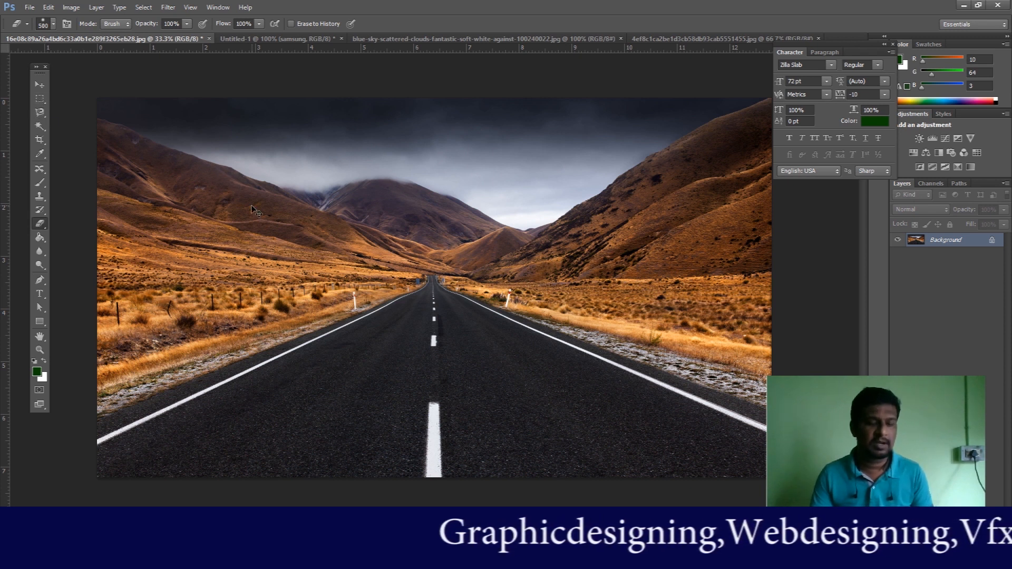
{"action": "key", "text": "ctrl+a"}
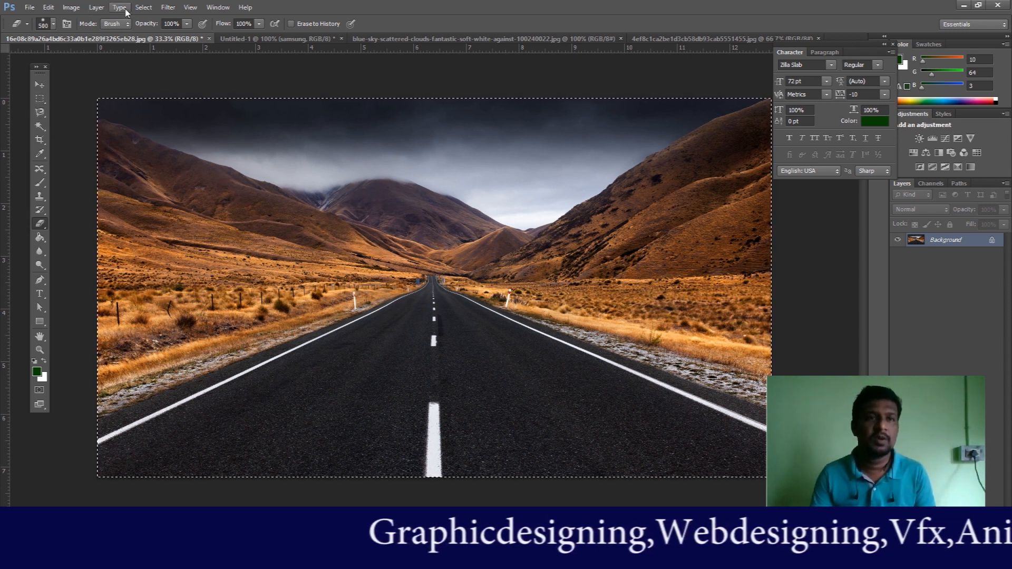
{"action": "left_click", "coordinate": [96, 8]}
{"action": "mouse_move", "coordinate": [124, 21]}
{"action": "left_click", "coordinate": [253, 21]}
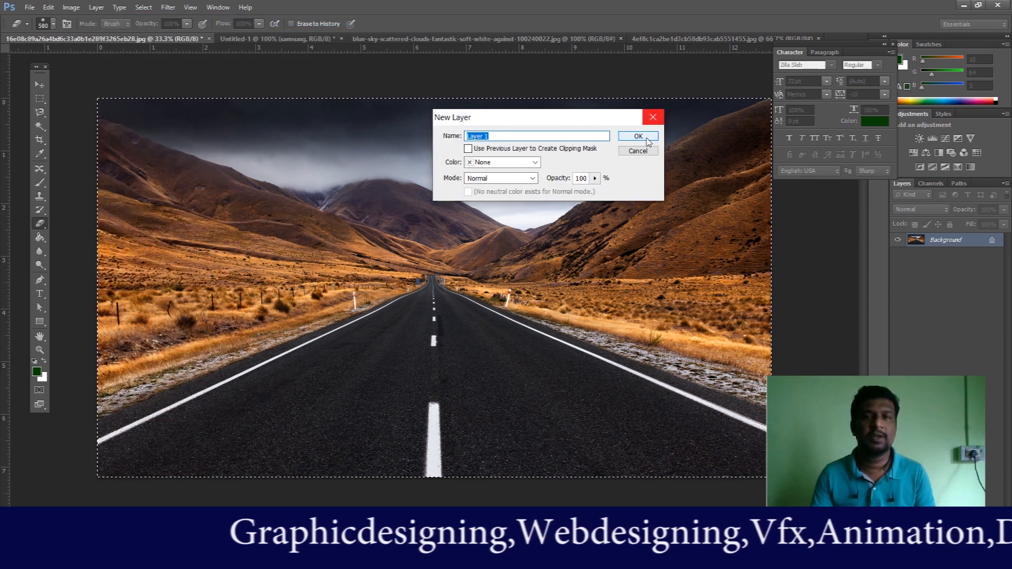
{"action": "left_click", "coordinate": [638, 137]}
Step: With the Gradient Tool, try several gradient presets, including Violet, Green, Orange, and choose Foreground to Background
{"action": "left_click_drag", "start_coordinate": [40, 237], "coordinate": [88, 251]}
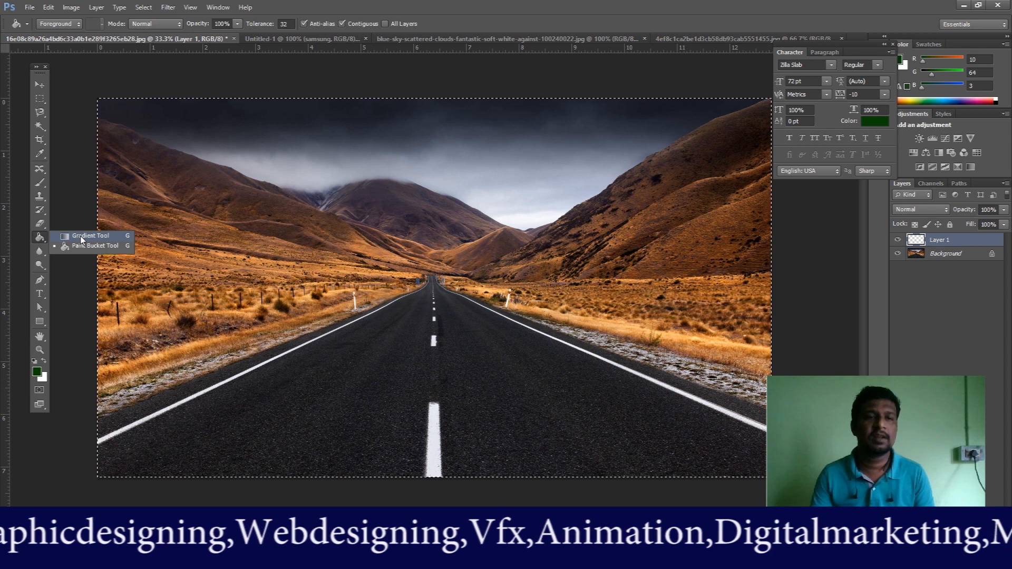
{"action": "left_click", "coordinate": [81, 238]}
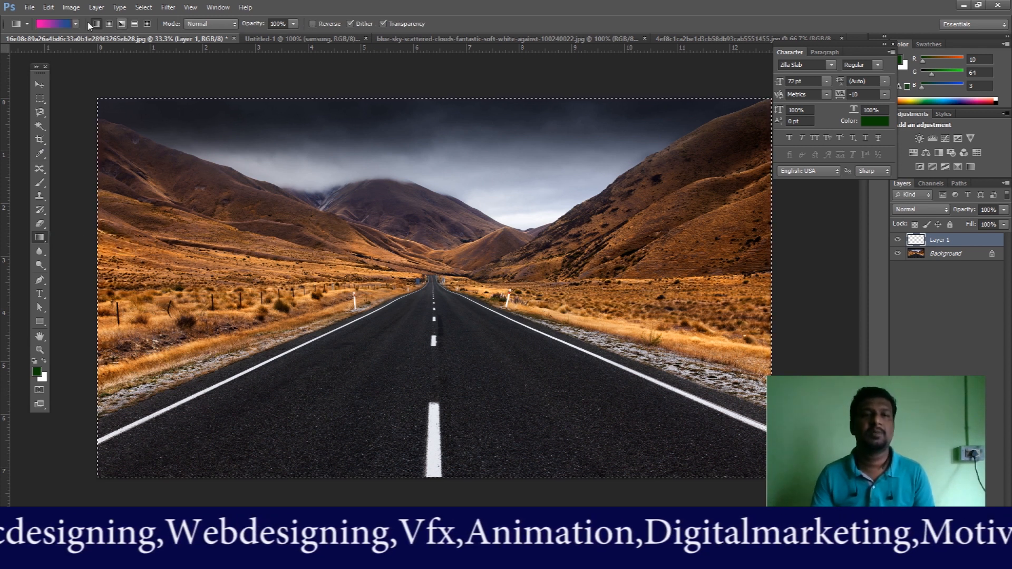
{"action": "left_click", "coordinate": [58, 25]}
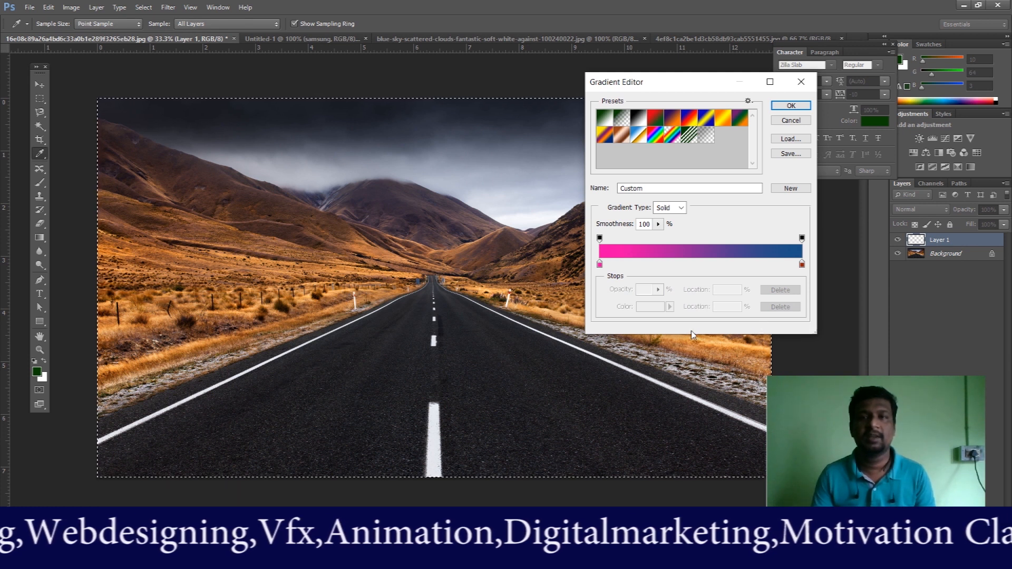
{"action": "left_click", "coordinate": [606, 117]}
{"action": "left_click", "coordinate": [660, 121]}
{"action": "left_click", "coordinate": [722, 120]}
{"action": "left_click", "coordinate": [740, 120]}
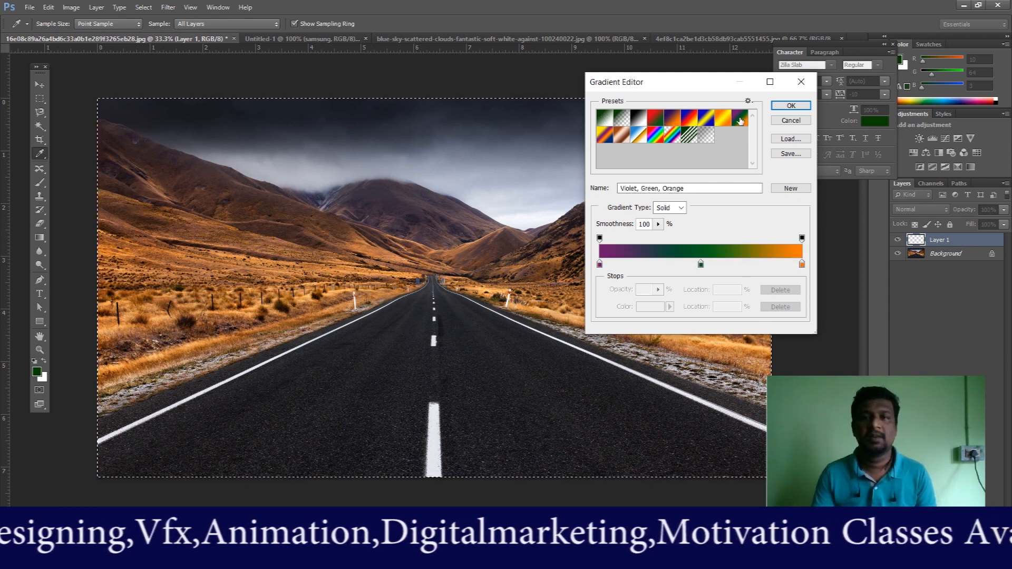
{"action": "left_click", "coordinate": [602, 122]}
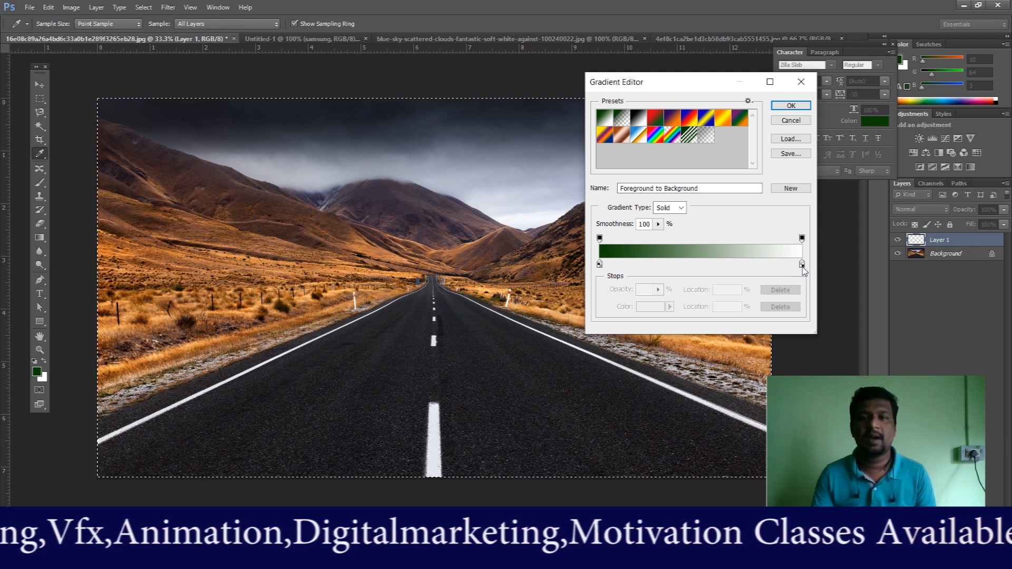
Step: Set the gradient's end stop to yellow and add a white (ffffff) colour stop in the middle
{"action": "double_click", "coordinate": [801, 265]}
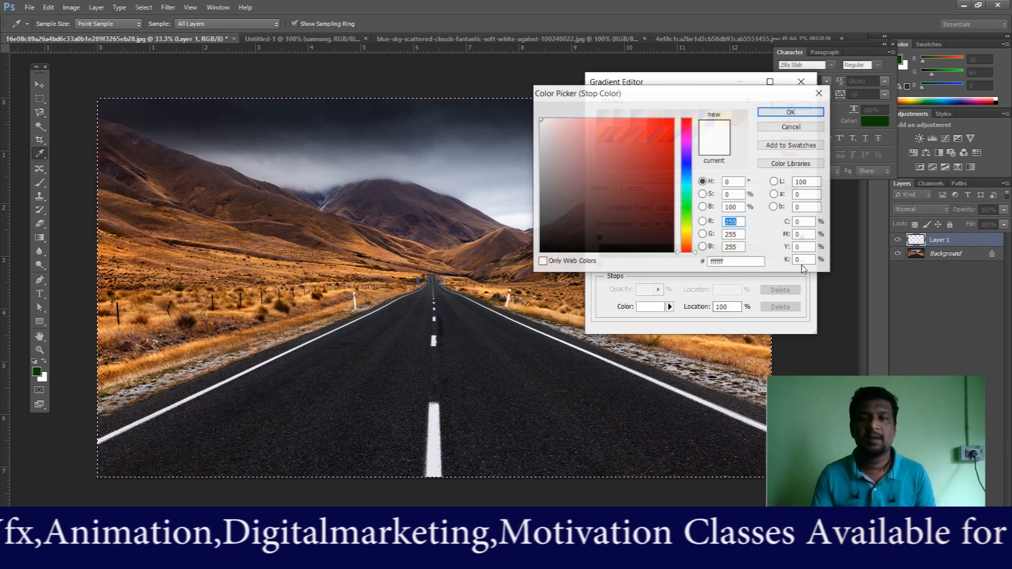
{"action": "left_click", "coordinate": [645, 154]}
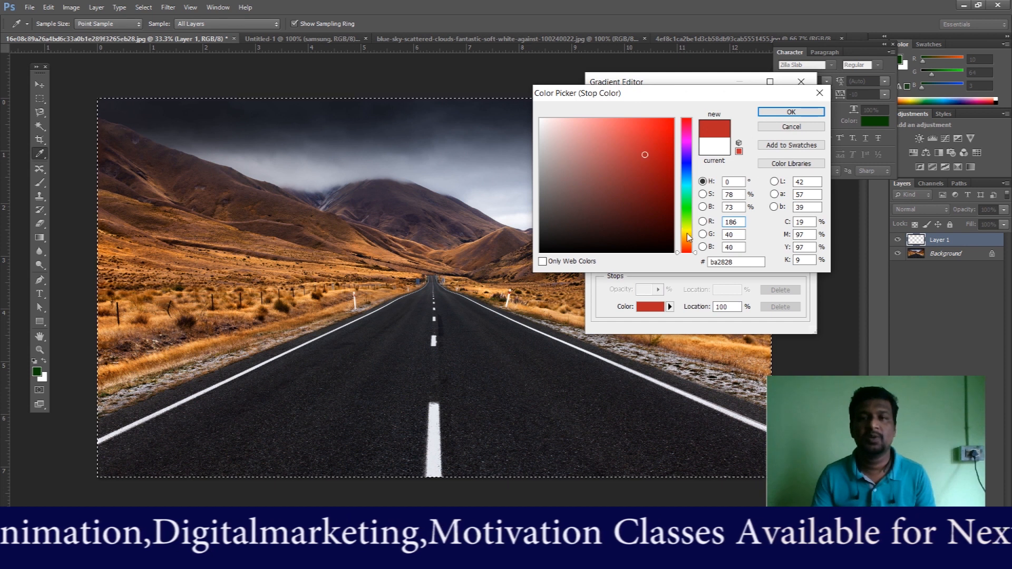
{"action": "left_click", "coordinate": [687, 234]}
{"action": "left_click", "coordinate": [647, 126]}
{"action": "left_click", "coordinate": [777, 114]}
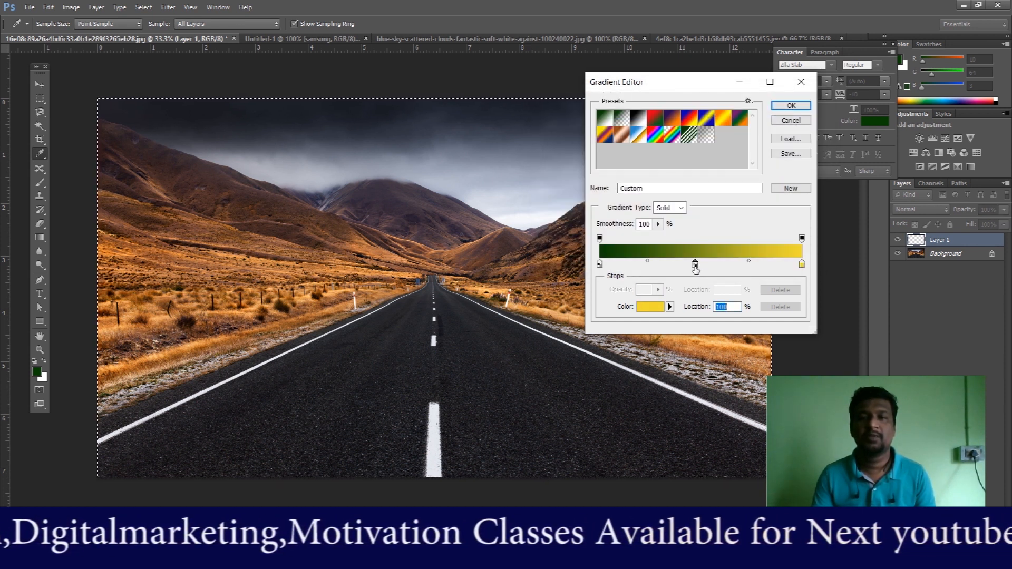
{"action": "double_click", "coordinate": [695, 265]}
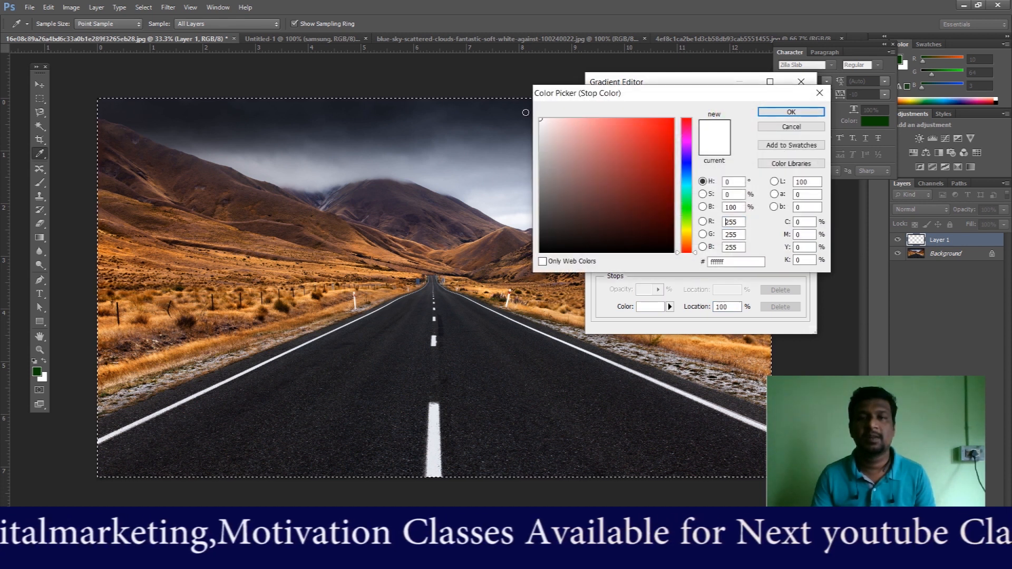
{"action": "left_click", "coordinate": [780, 114]}
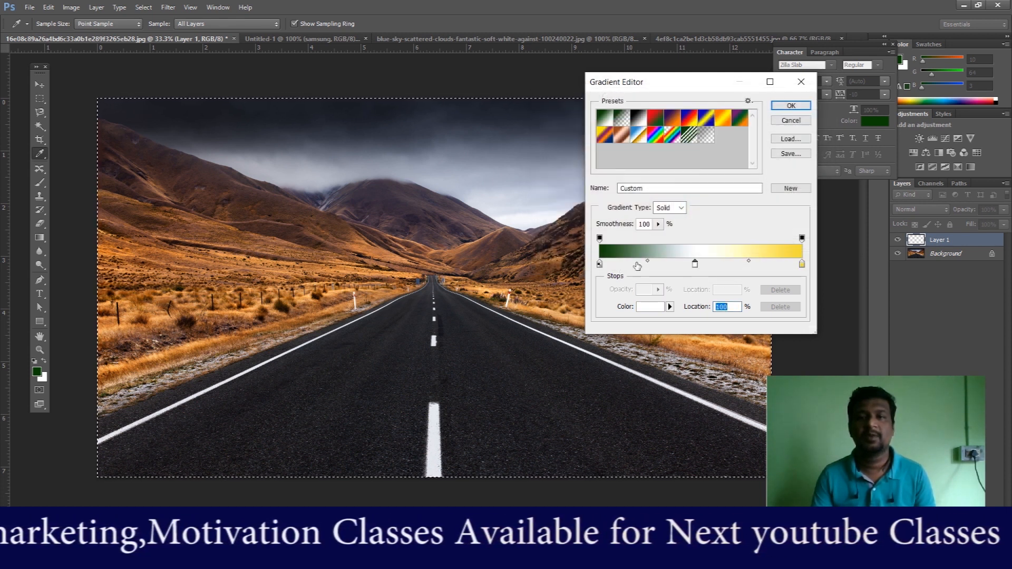
Step: Fill the new layer with a diagonal linear green-white-yellow gradient, and try a radial version of it before undoing that one
{"action": "left_click", "coordinate": [790, 106]}
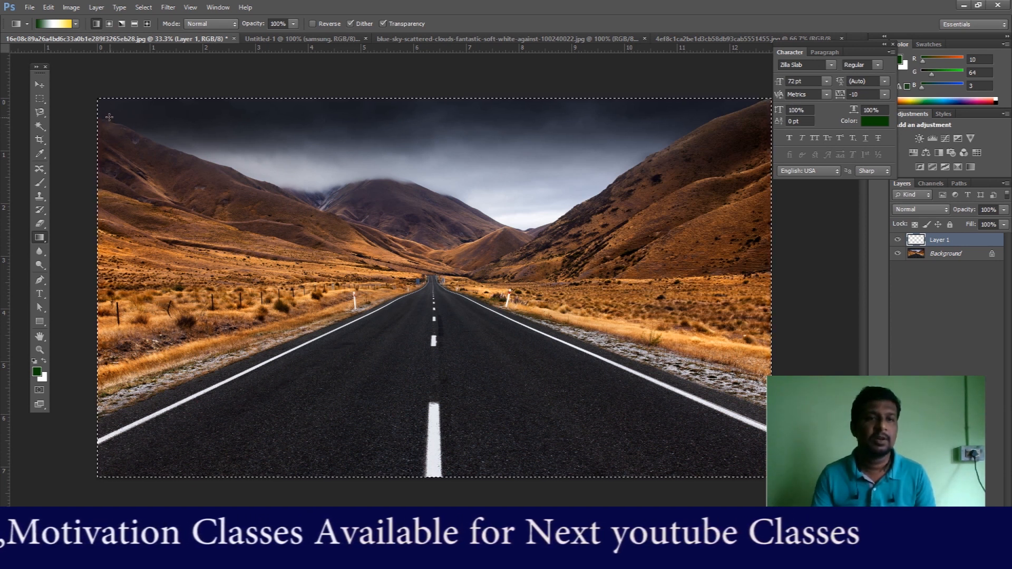
{"action": "left_click_drag", "start_coordinate": [134, 142], "coordinate": [720, 433]}
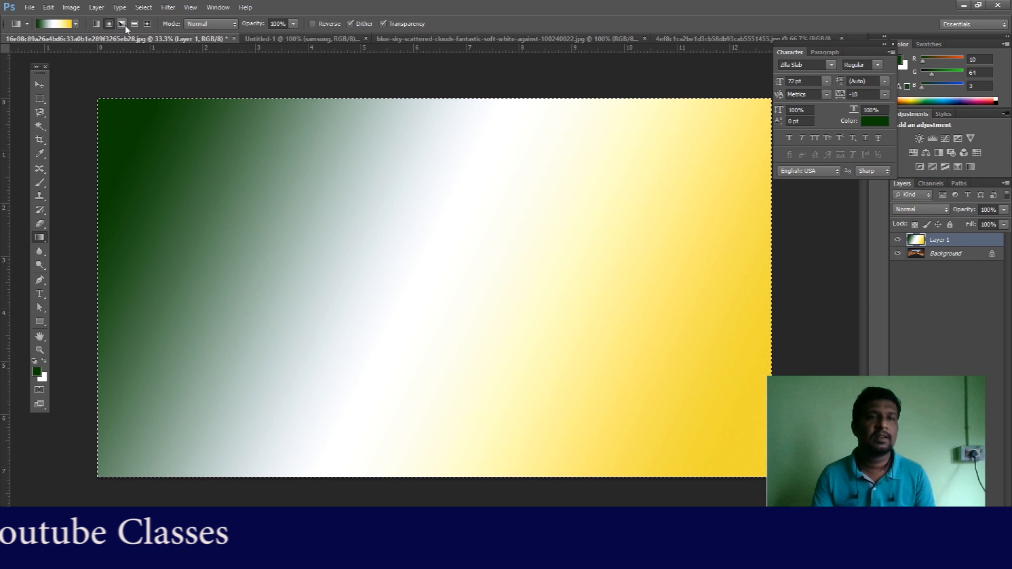
{"action": "left_click_drag", "start_coordinate": [210, 191], "coordinate": [576, 410]}
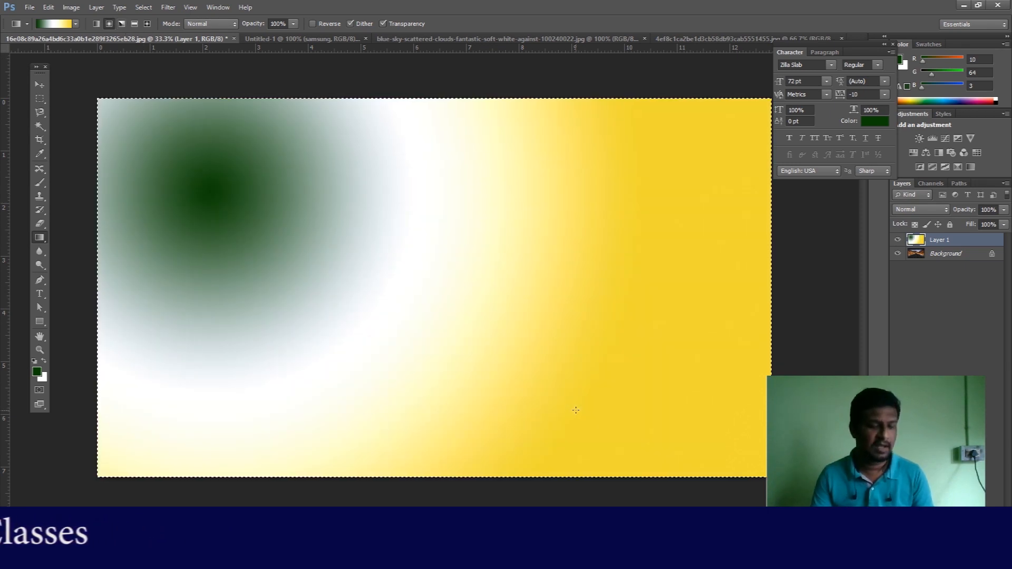
{"action": "key", "text": "ctrl+z"}
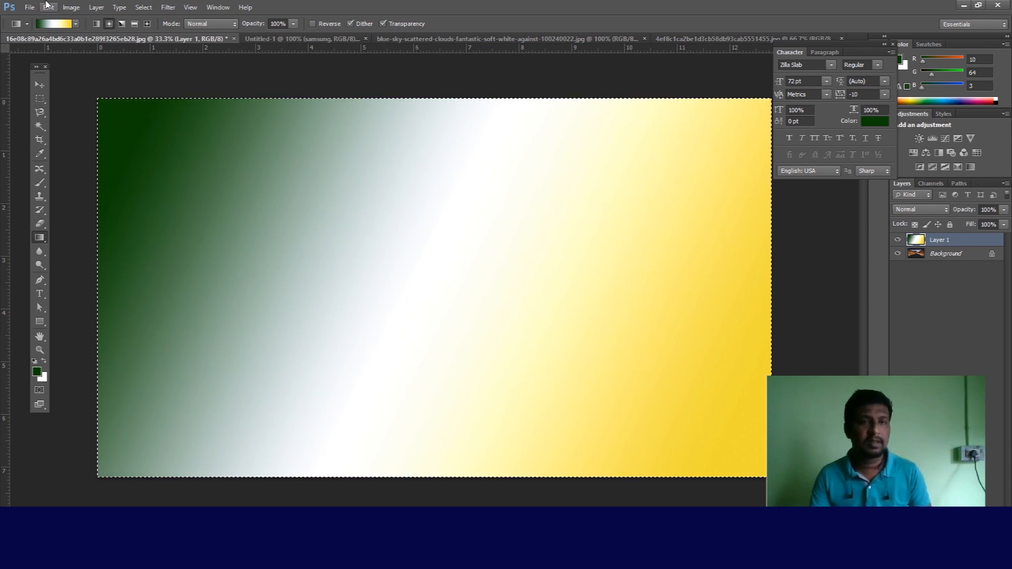
Step: Deselect the picture and blend the gradient layer over the road photo, trying Soft Light and choosing Color
{"action": "left_click", "coordinate": [143, 7]}
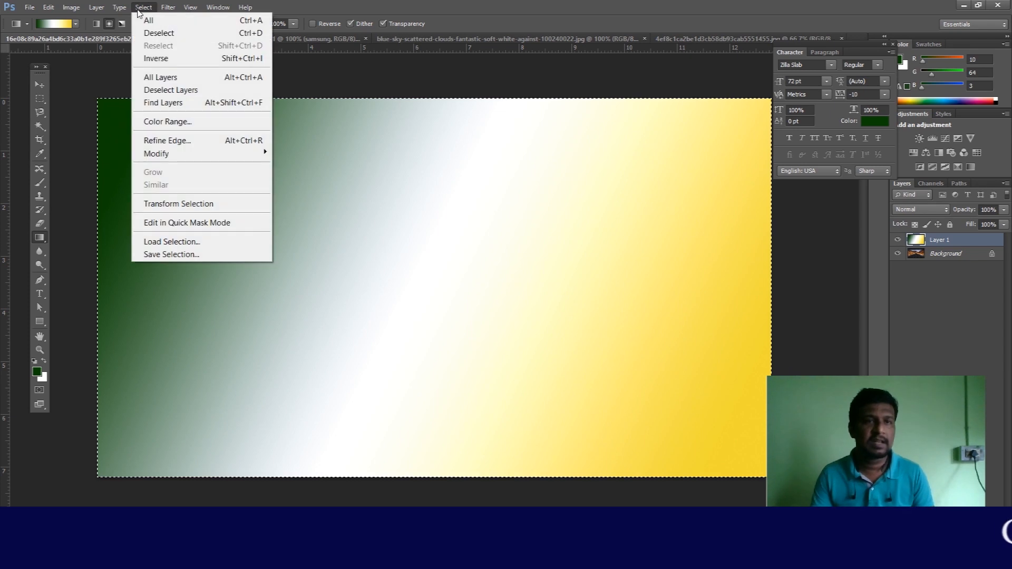
{"action": "left_click", "coordinate": [155, 35]}
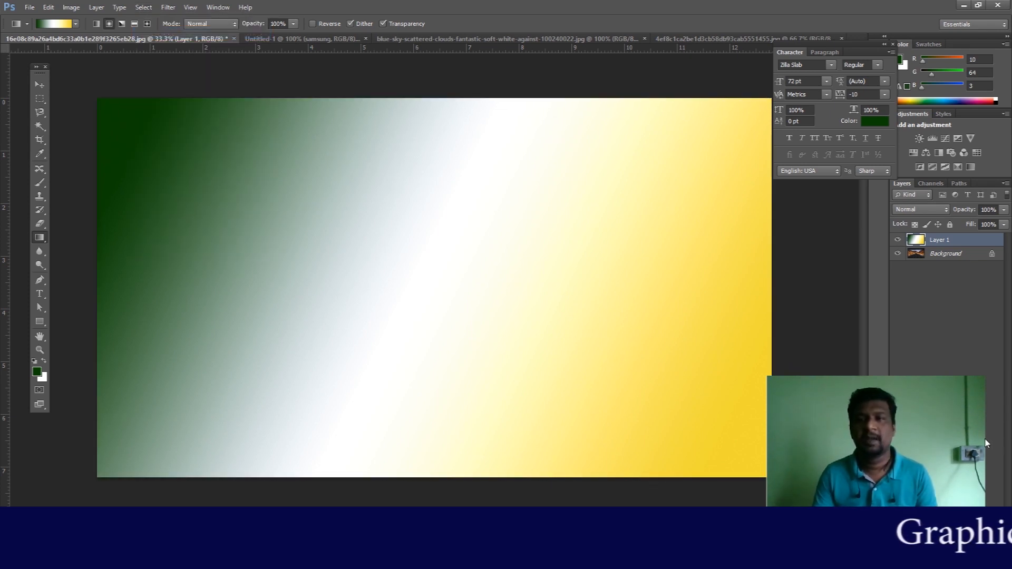
{"action": "left_click", "coordinate": [928, 211]}
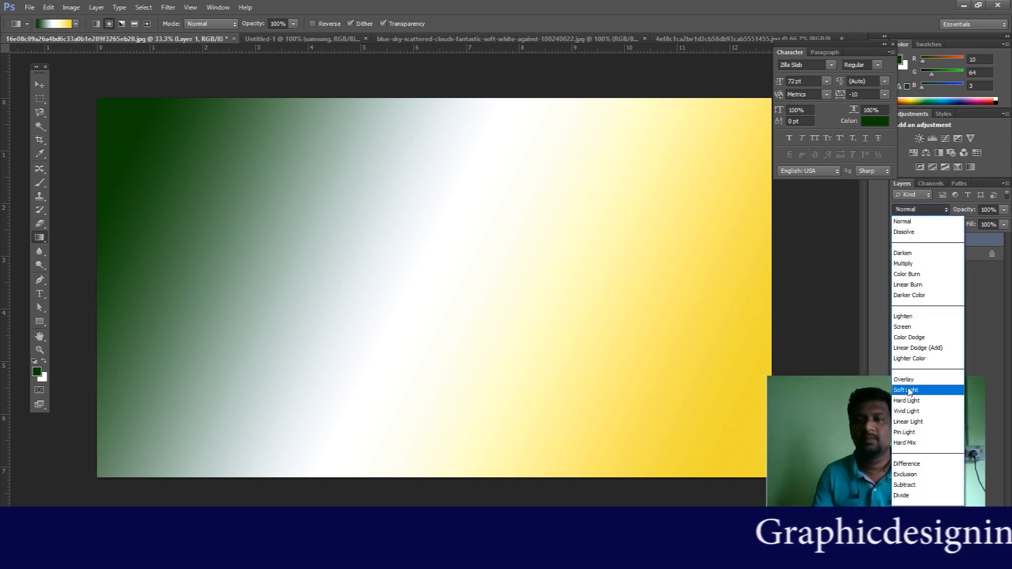
{"action": "left_click", "coordinate": [907, 390]}
{"action": "left_click", "coordinate": [915, 211]}
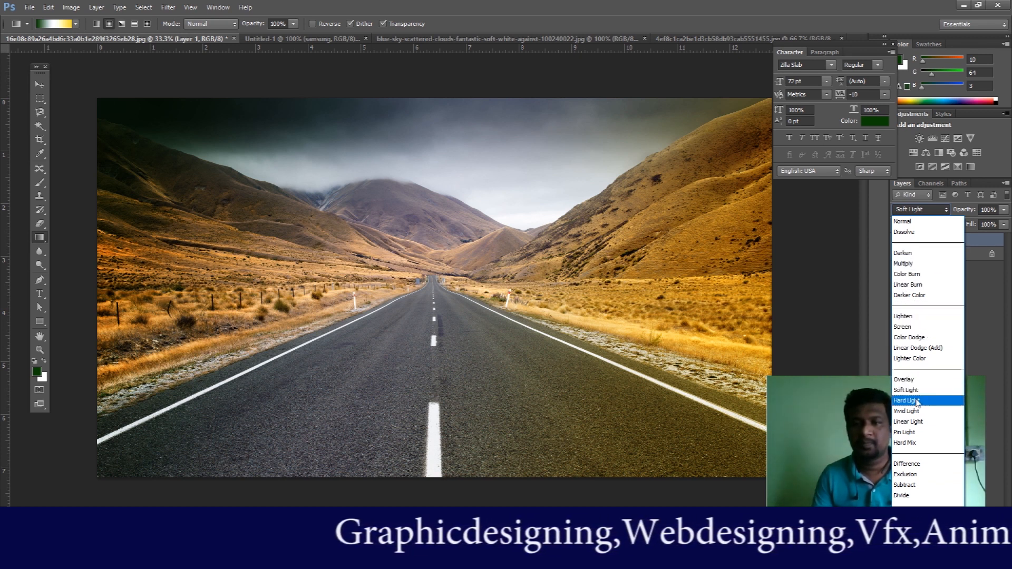
{"action": "left_click", "coordinate": [914, 538]}
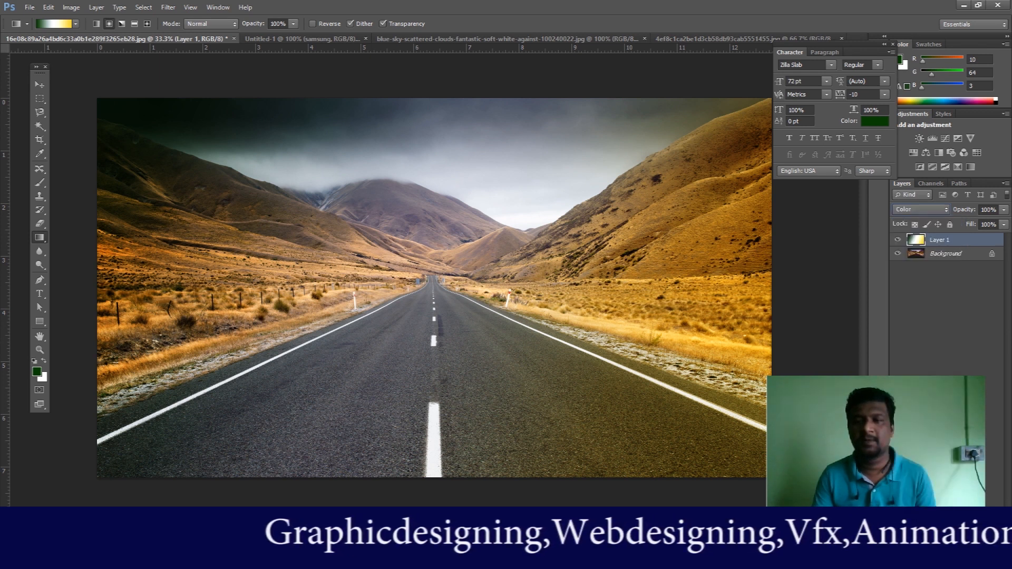
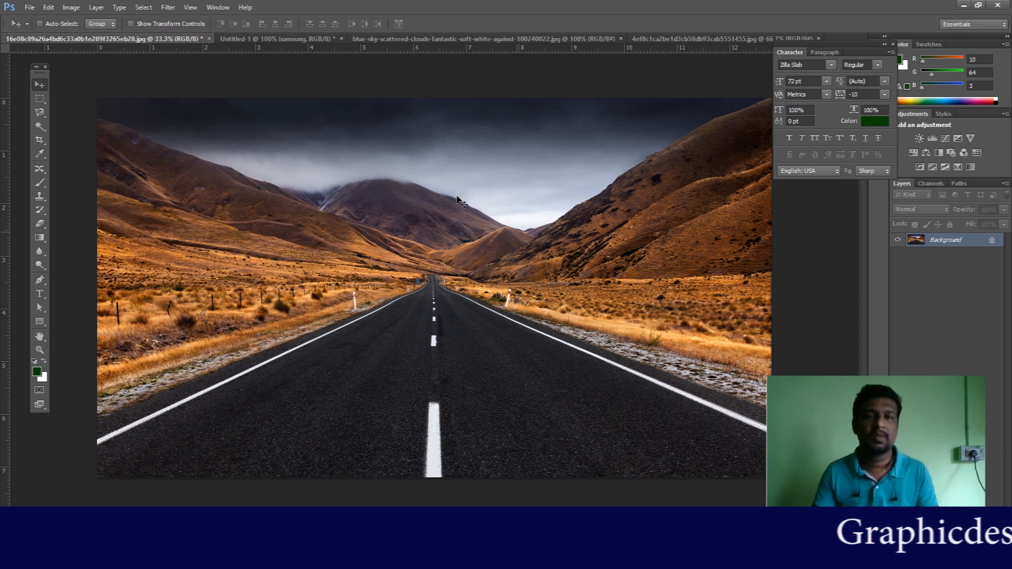
Step: Bring the photo of the girl walking on the wet street into the Untitled-1 document as a new layer
{"action": "left_click", "coordinate": [701, 39]}
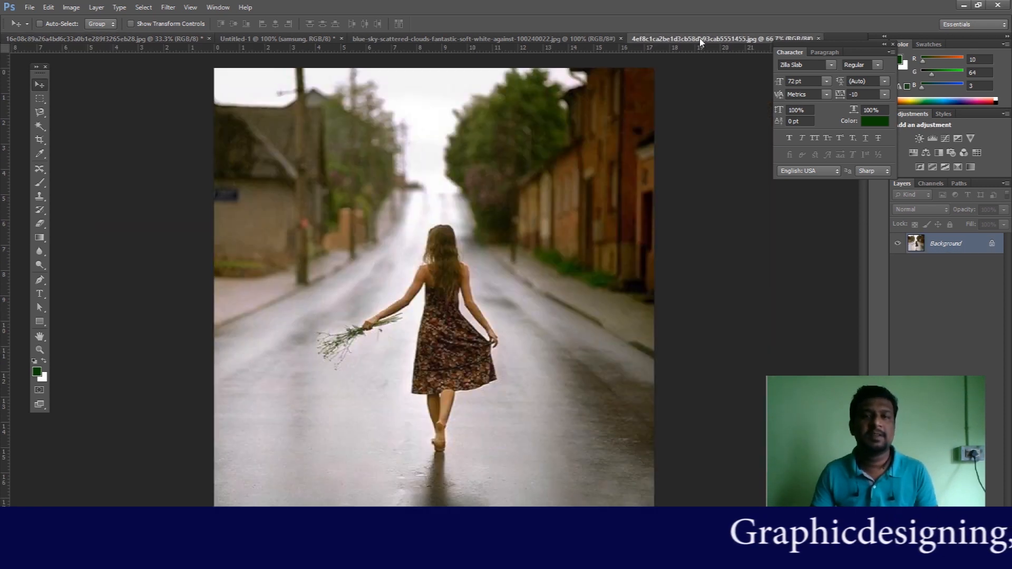
{"action": "left_click", "coordinate": [583, 39]}
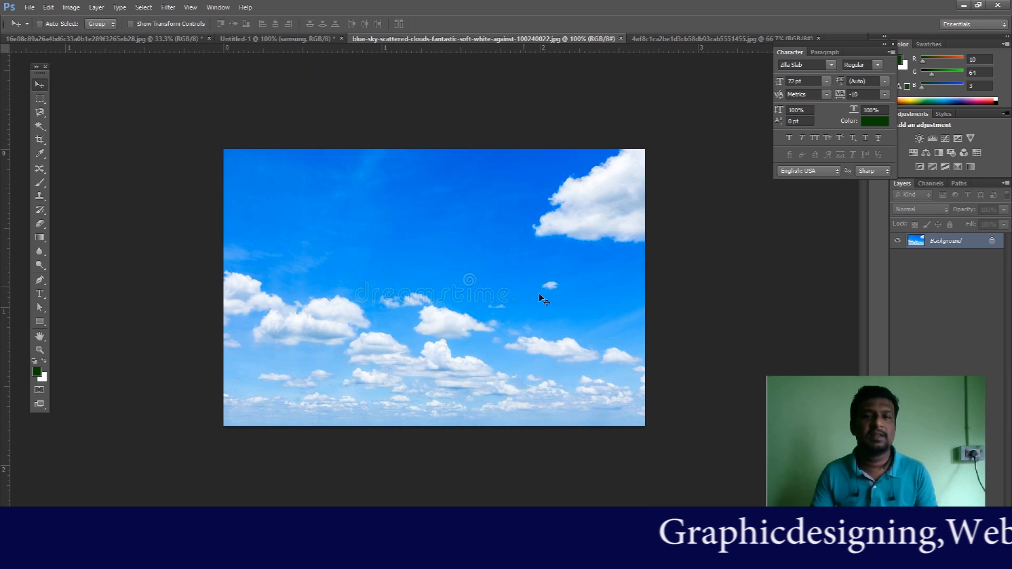
{"action": "left_click", "coordinate": [683, 39]}
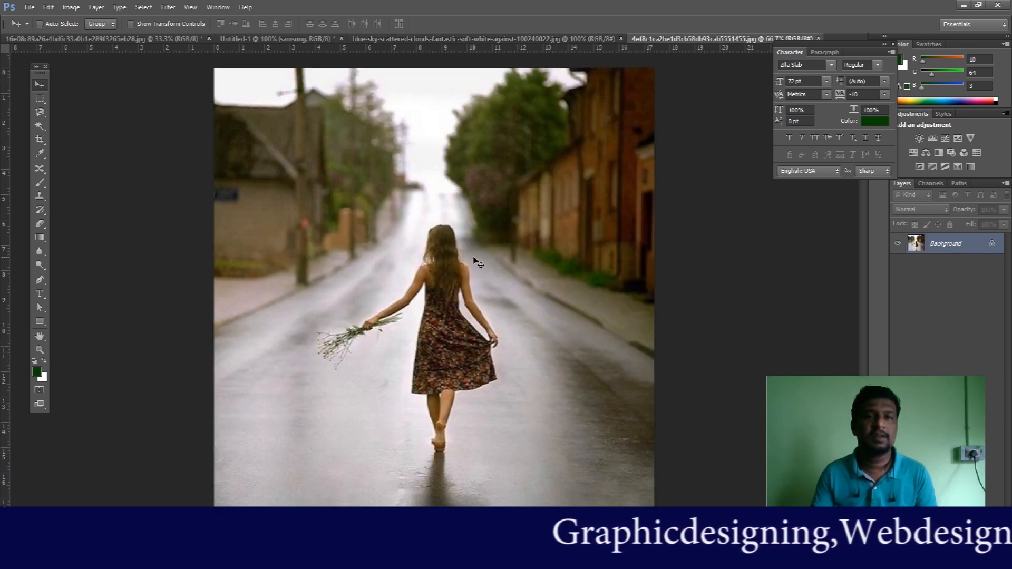
{"action": "left_click_drag", "start_coordinate": [479, 262], "coordinate": [487, 298]}
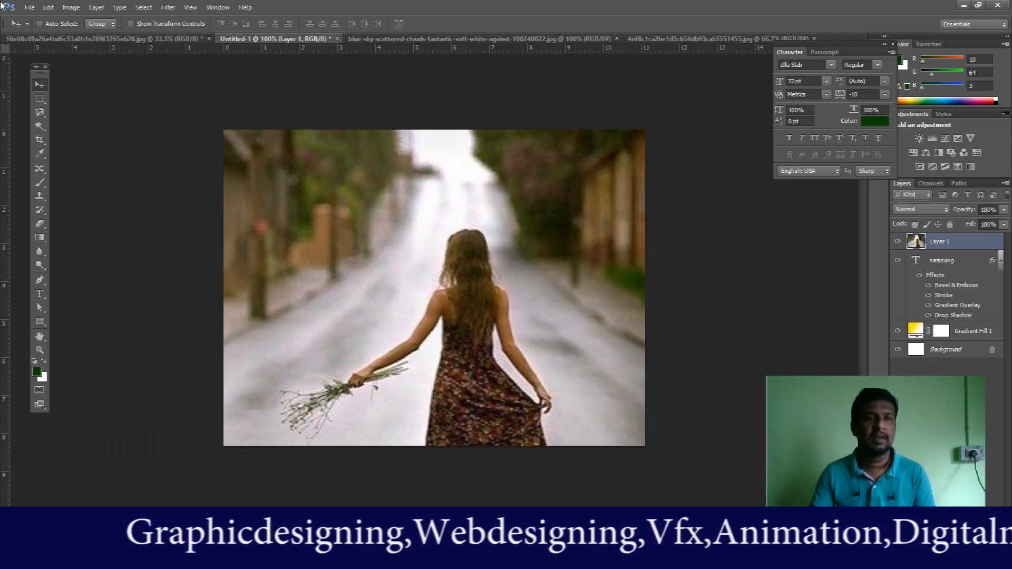
Step: Scale the girl photo layer to 37.70% with Free Transform and move it to the lower-right corner of the canvas
{"action": "left_click", "coordinate": [49, 7]}
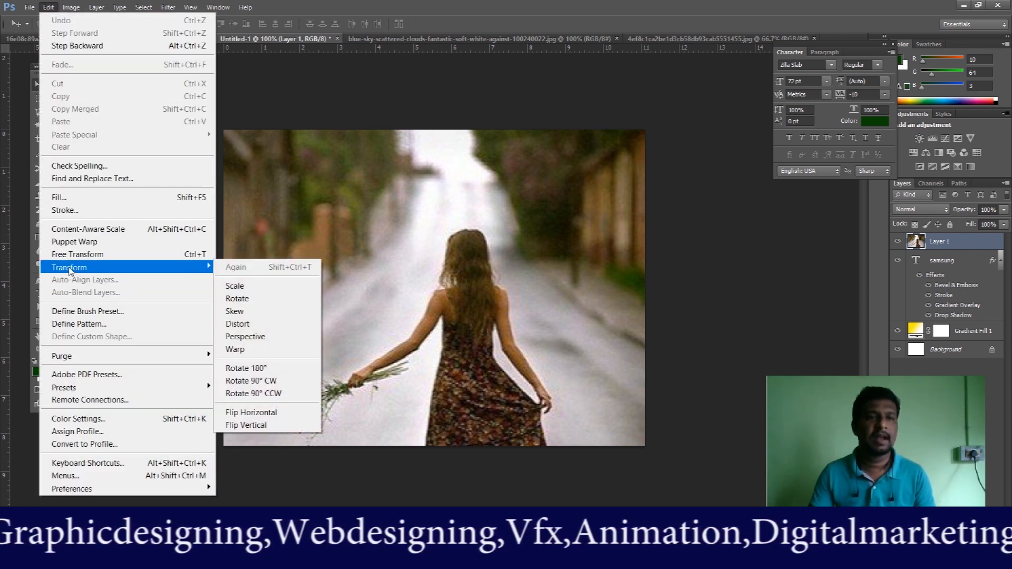
{"action": "left_click", "coordinate": [69, 256]}
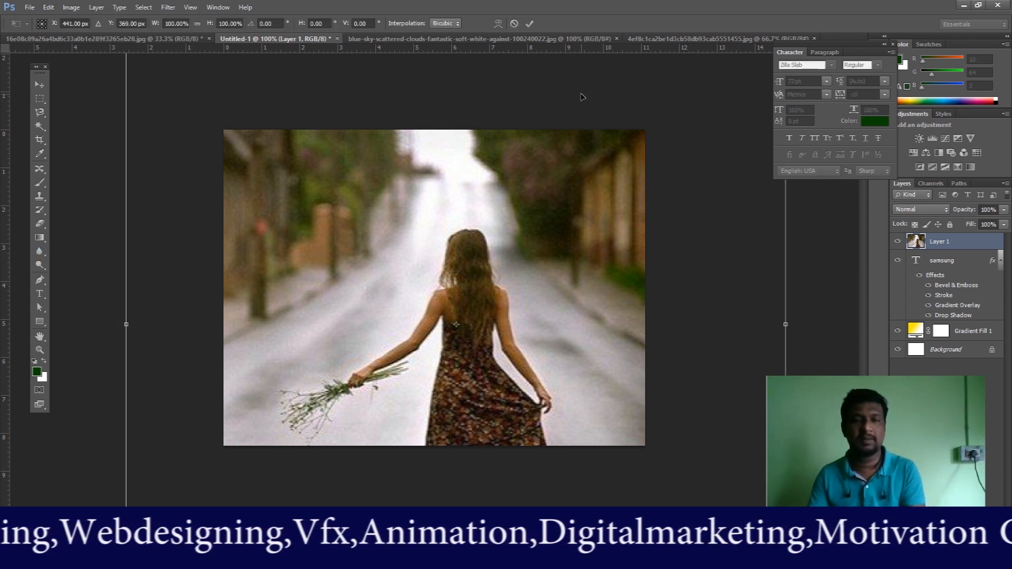
{"action": "key", "text": "ctrl+minus"}
{"action": "key", "text": "ctrl+minus"}
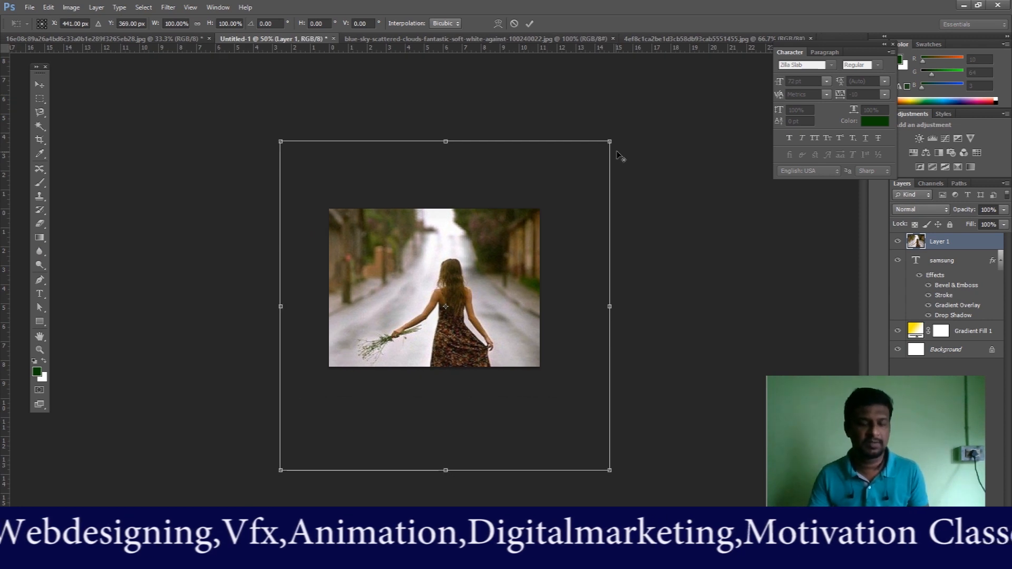
{"action": "left_click_drag", "start_coordinate": [609, 140], "coordinate": [549, 278]}
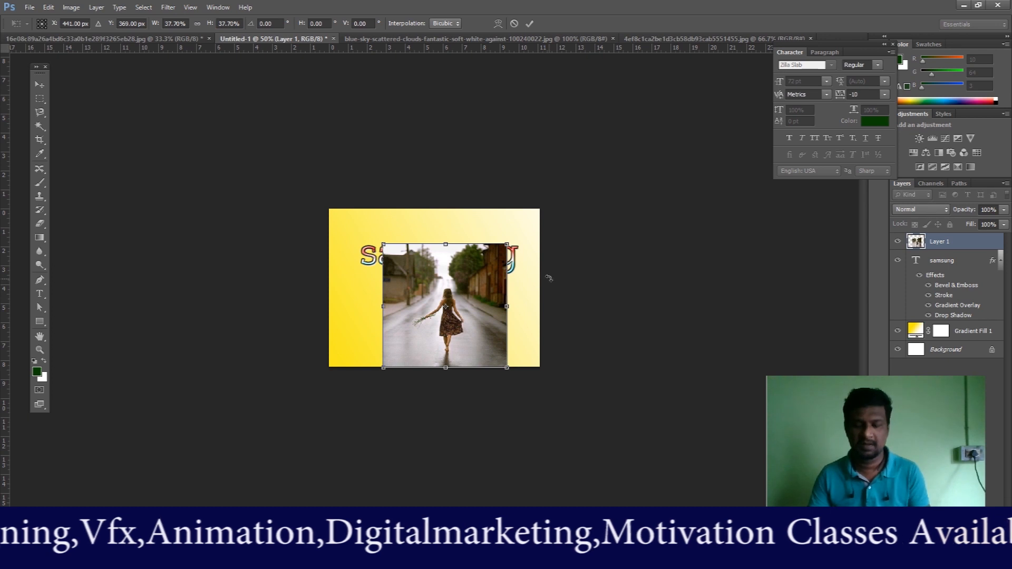
{"action": "key", "text": "Return"}
{"action": "key", "text": "ctrl+plus"}
{"action": "key", "text": "ctrl+plus"}
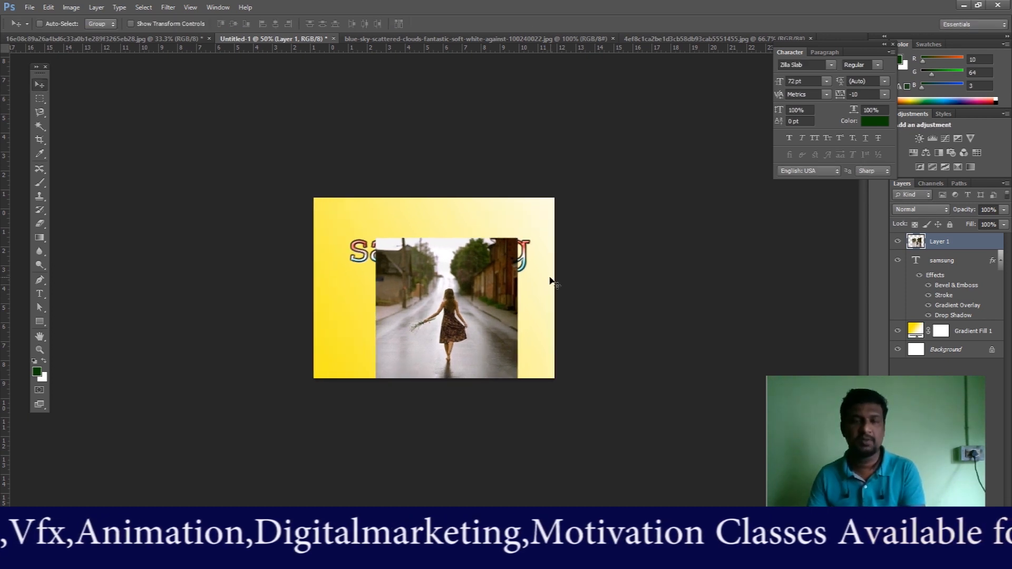
{"action": "left_click_drag", "start_coordinate": [545, 283], "coordinate": [552, 333]}
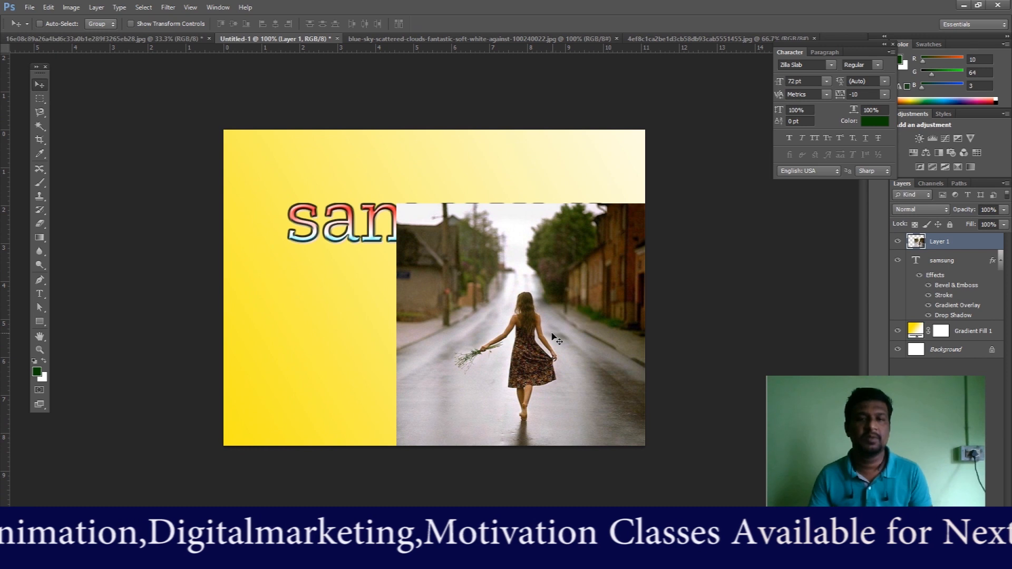
Step: Add a Hide All layer mask to the scaled-down girl photo layer
{"action": "left_click", "coordinate": [96, 8]}
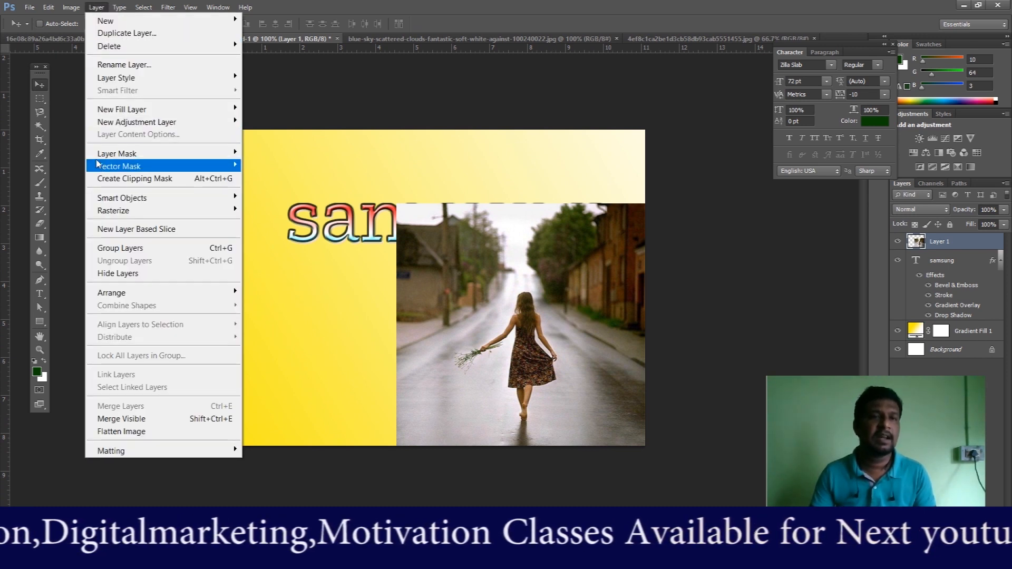
{"action": "mouse_move", "coordinate": [104, 157]}
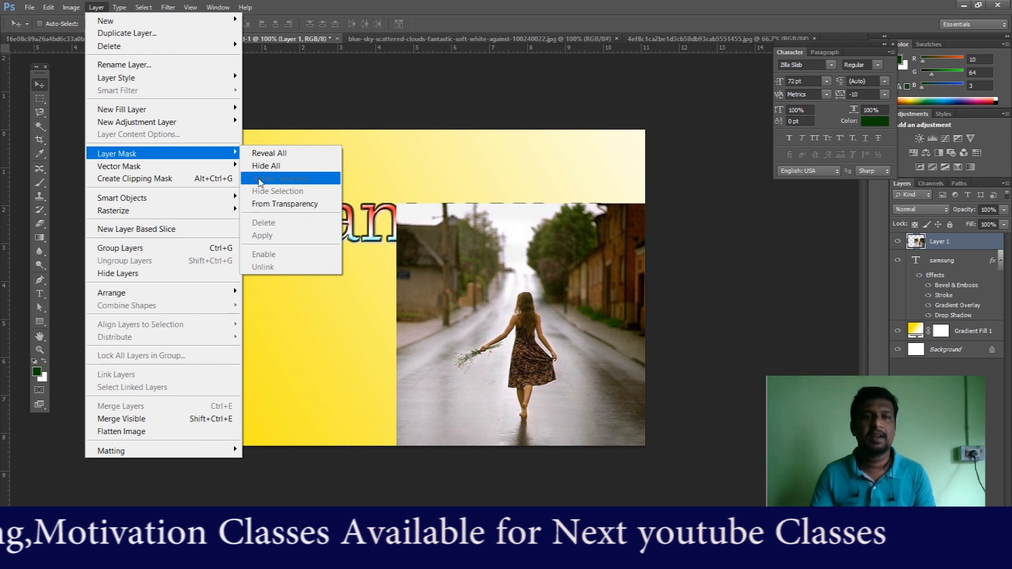
{"action": "left_click", "coordinate": [276, 167]}
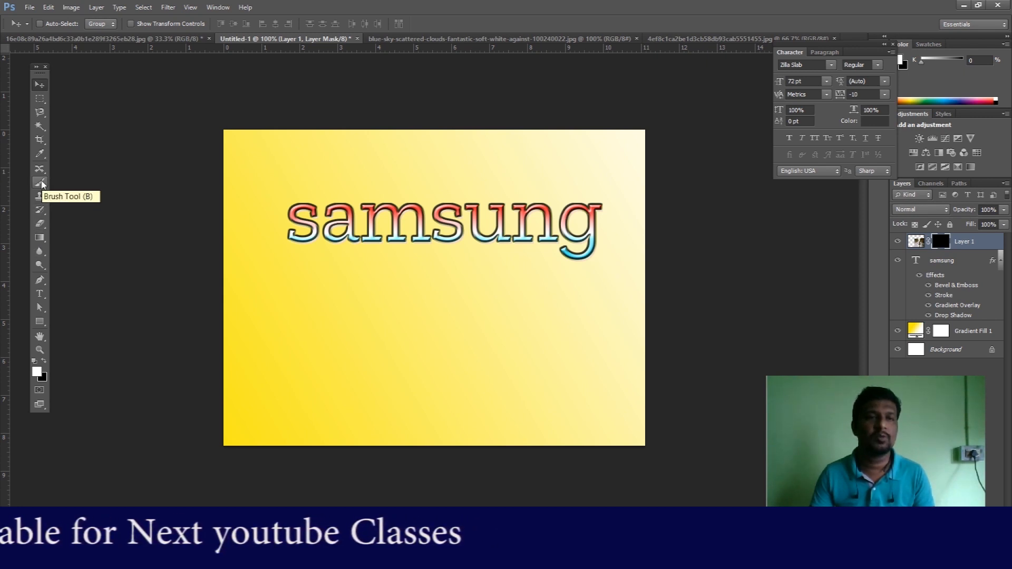
Step: Set up the Brush tool with a size of 199 px and a hardness of 3%
{"action": "left_click", "coordinate": [41, 183]}
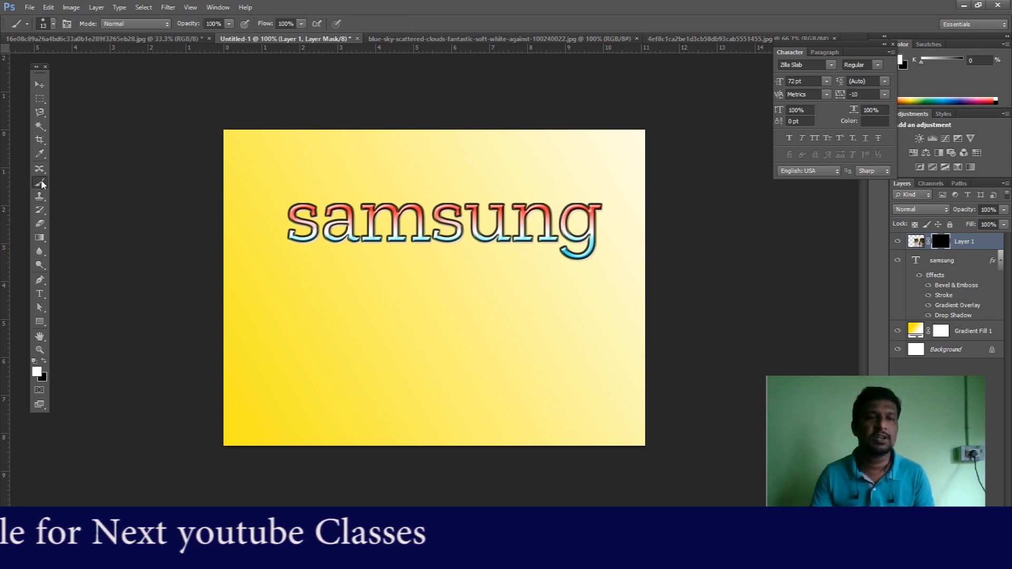
{"action": "left_click", "coordinate": [53, 24]}
{"action": "left_click_drag", "start_coordinate": [21, 57], "coordinate": [83, 58]}
{"action": "left_click_drag", "start_coordinate": [21, 84], "coordinate": [25, 84]}
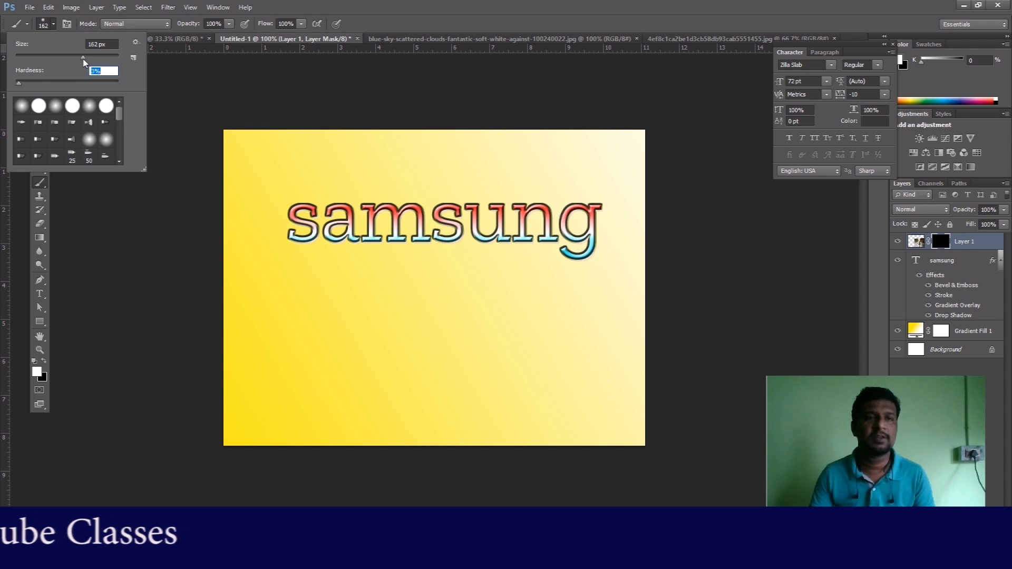
{"action": "left_click_drag", "start_coordinate": [84, 60], "coordinate": [94, 58]}
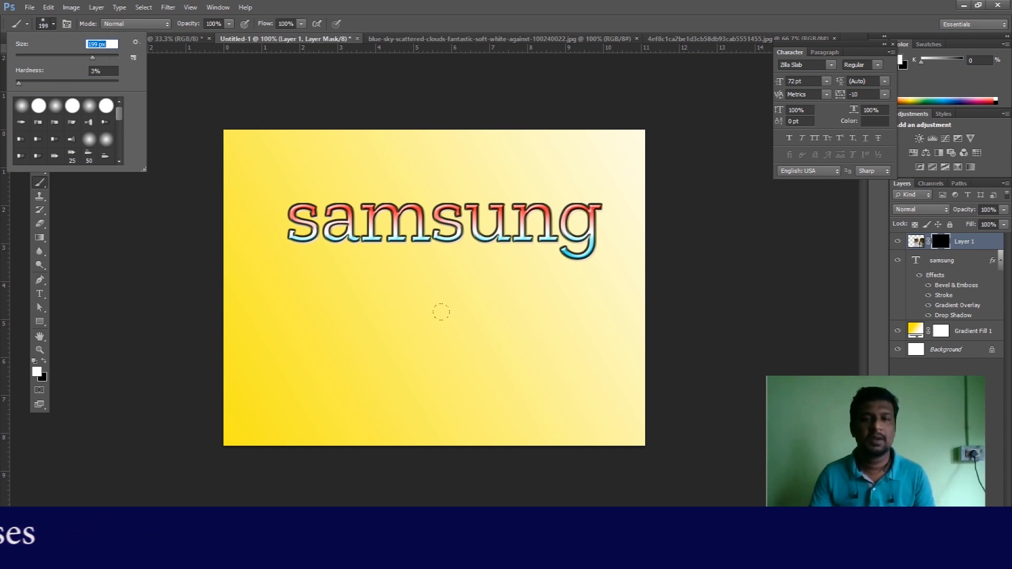
Step: Try painting the girl photo back in on its mask, then refill the mask with black and delete Layer 1
{"action": "mouse_move", "coordinate": [478, 260]}
{"action": "left_mouse_down"}
{"action": "mouse_move", "coordinate": [452, 325]}
{"action": "mouse_move", "coordinate": [506, 374]}
{"action": "mouse_move", "coordinate": [530, 268]}
{"action": "mouse_move", "coordinate": [549, 394]}
{"action": "mouse_move", "coordinate": [432, 347]}
{"action": "mouse_move", "coordinate": [457, 315]}
{"action": "mouse_move", "coordinate": [469, 268]}
{"action": "mouse_move", "coordinate": [454, 257]}
{"action": "mouse_move", "coordinate": [410, 400]}
{"action": "mouse_move", "coordinate": [568, 420]}
{"action": "mouse_move", "coordinate": [587, 404]}
{"action": "mouse_move", "coordinate": [588, 286]}
{"action": "mouse_move", "coordinate": [473, 305]}
{"action": "mouse_move", "coordinate": [418, 333]}
{"action": "mouse_move", "coordinate": [388, 394]}
{"action": "mouse_move", "coordinate": [426, 275]}
{"action": "mouse_move", "coordinate": [414, 287]}
{"action": "mouse_move", "coordinate": [388, 230]}
{"action": "mouse_move", "coordinate": [399, 185]}
{"action": "mouse_move", "coordinate": [444, 166]}
{"action": "mouse_move", "coordinate": [502, 164]}
{"action": "mouse_move", "coordinate": [564, 204]}
{"action": "mouse_move", "coordinate": [573, 435]}
{"action": "mouse_move", "coordinate": [610, 299]}
{"action": "mouse_move", "coordinate": [610, 196]}
{"action": "mouse_move", "coordinate": [412, 178]}
{"action": "mouse_move", "coordinate": [357, 238]}
{"action": "mouse_move", "coordinate": [372, 404]}
{"action": "mouse_move", "coordinate": [601, 420]}
{"action": "left_mouse_up"}
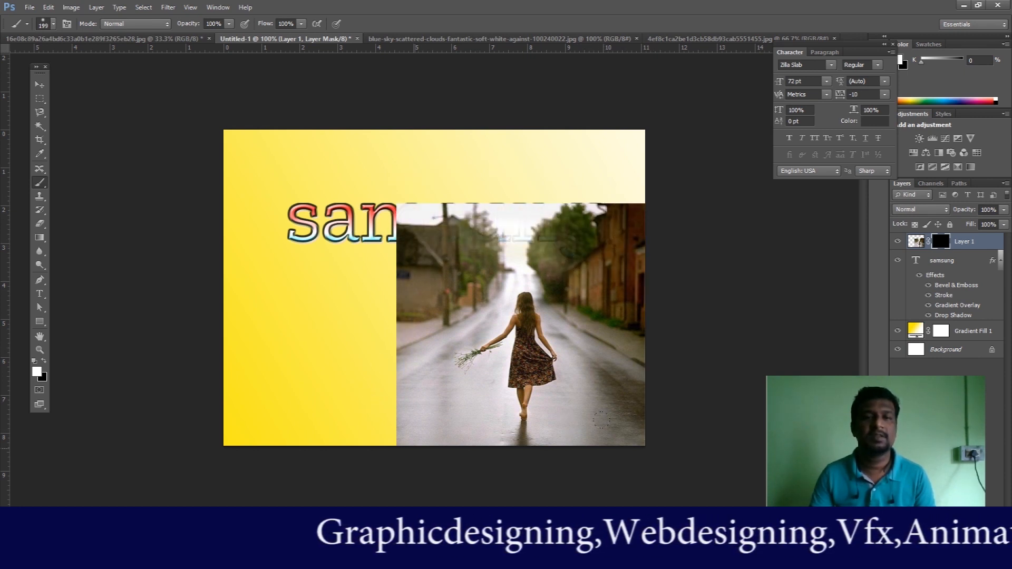
{"action": "key", "text": "ctrl+BackSpace"}
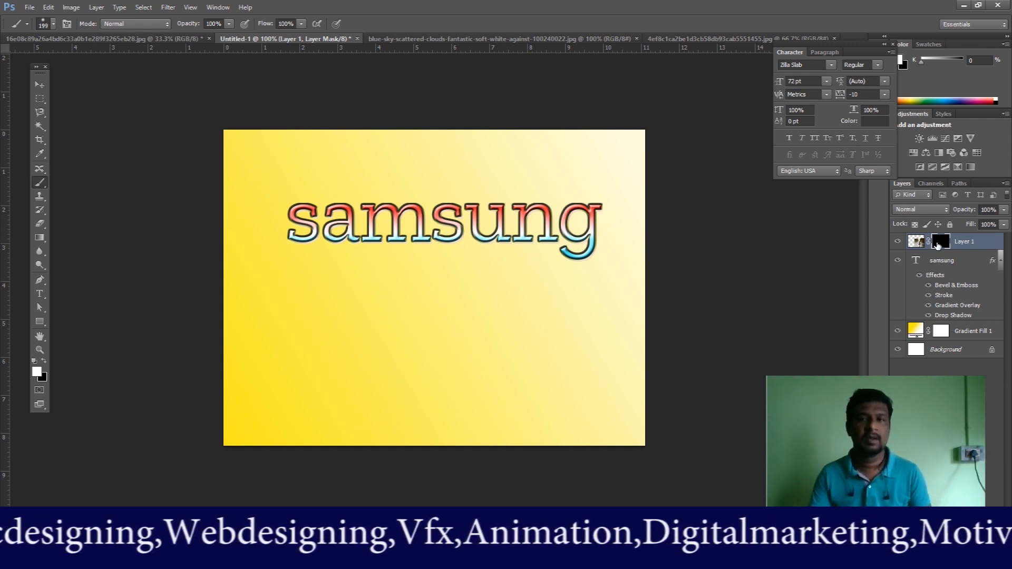
{"action": "left_click", "coordinate": [963, 242]}
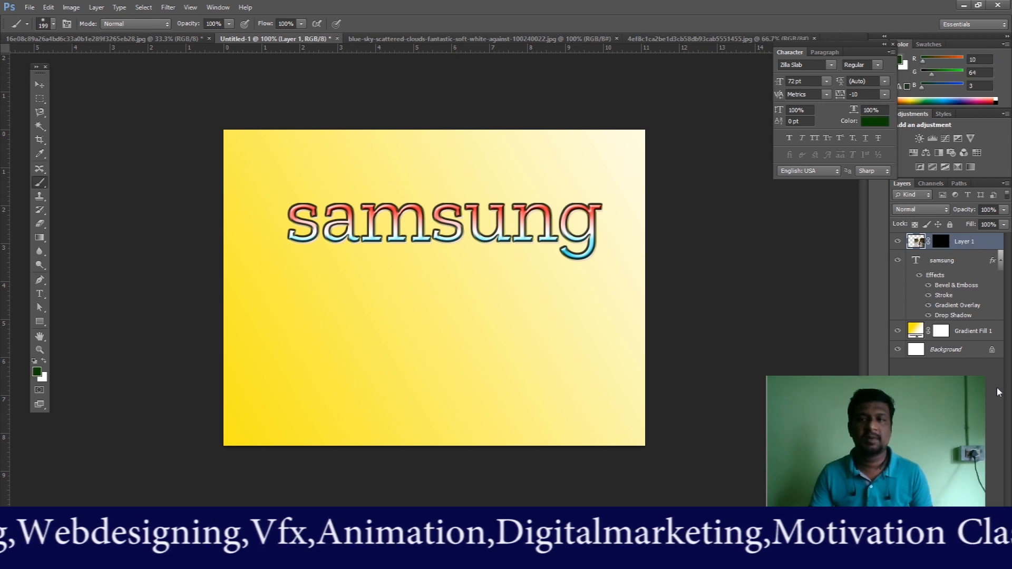
{"action": "key", "text": "Delete"}
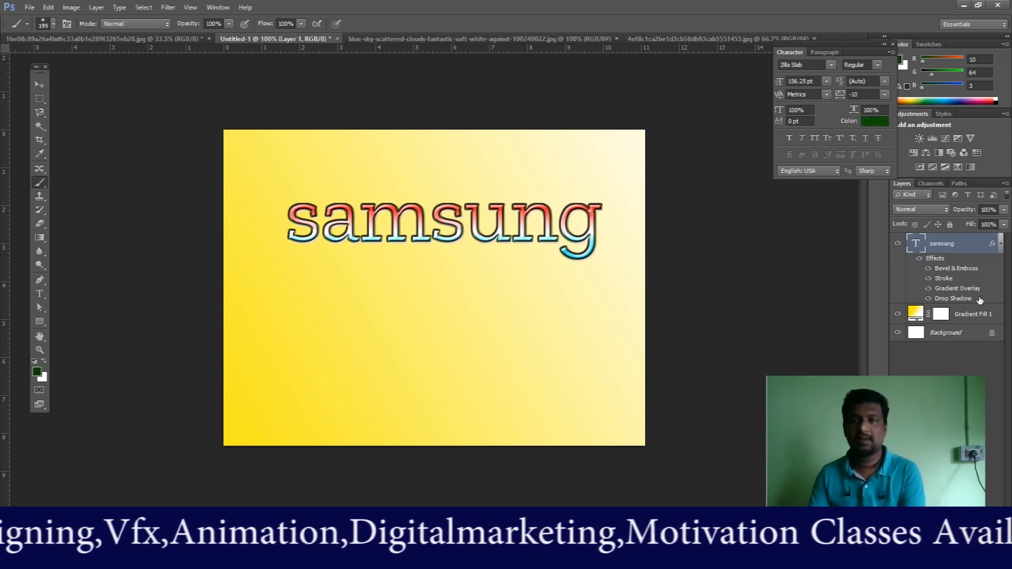
Step: Bring the girl photo from its own document into Untitled-1 again as a new layer and shift it over the canvas
{"action": "left_click", "coordinate": [661, 40]}
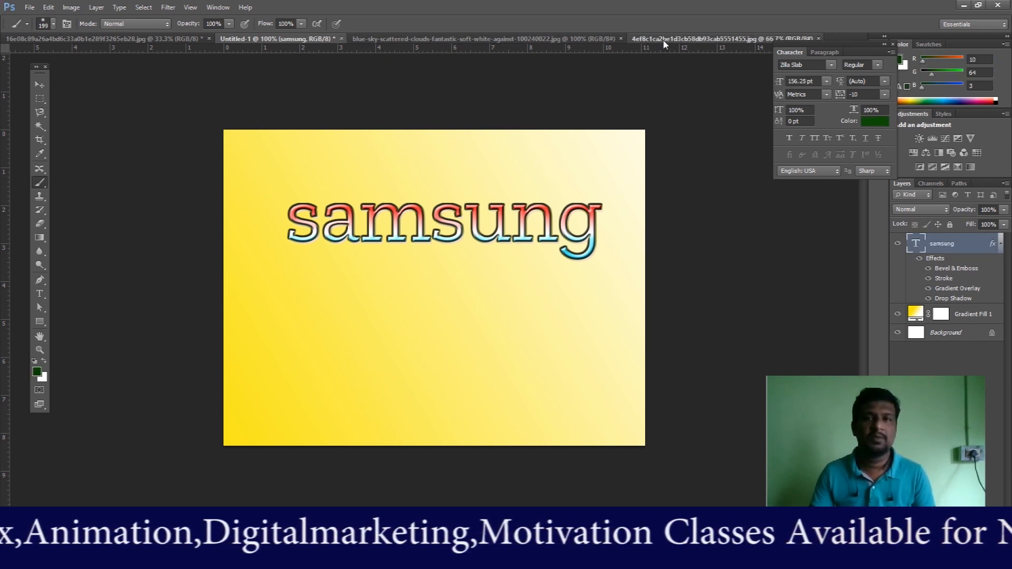
{"action": "left_click", "coordinate": [39, 87]}
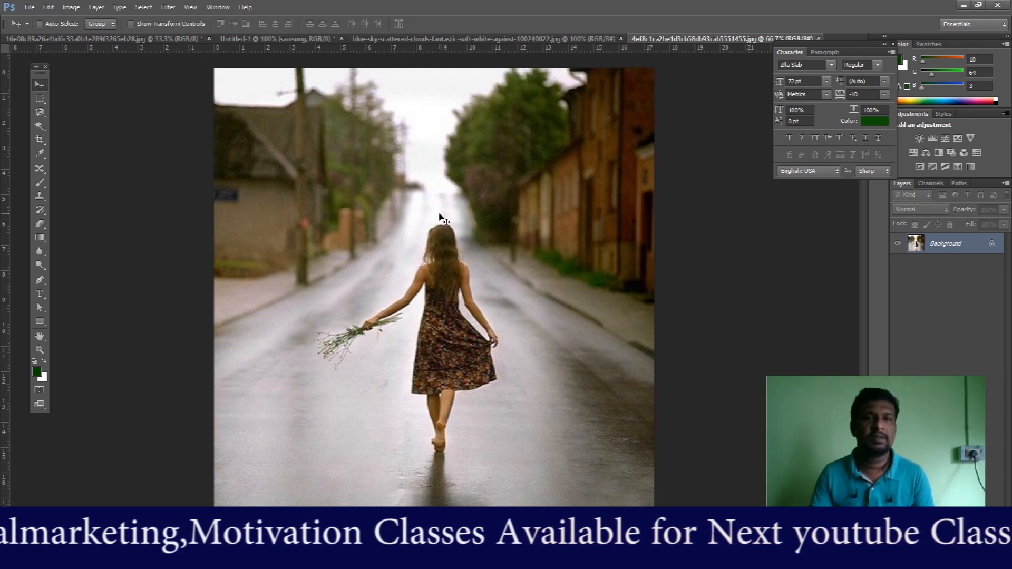
{"action": "left_click_drag", "start_coordinate": [223, 35], "coordinate": [500, 363]}
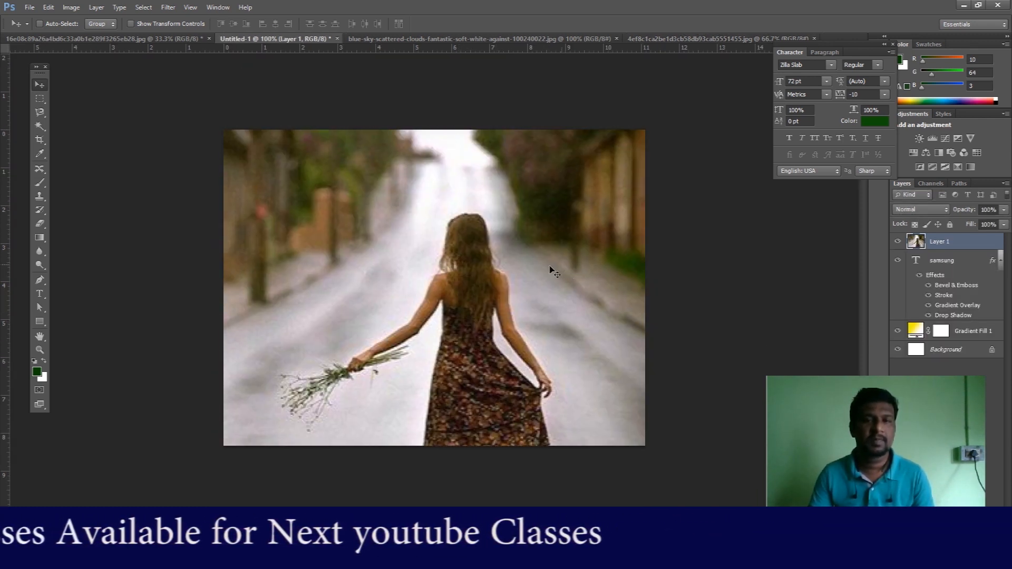
{"action": "left_click_drag", "start_coordinate": [549, 272], "coordinate": [453, 295]}
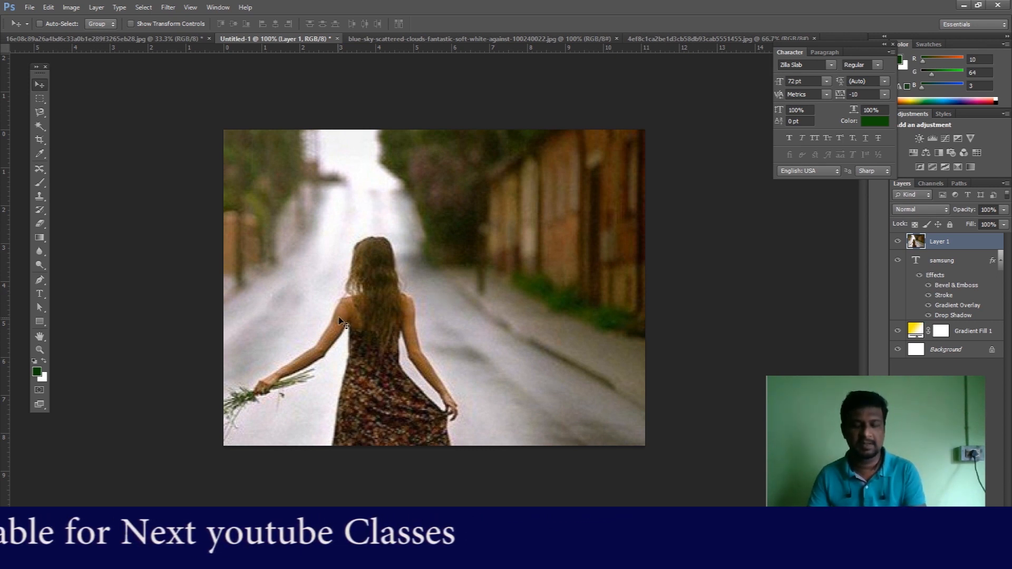
Step: Scale the girl photo layer to 44.41% with Free Transform and move it to the lower-right corner of the canvas
{"action": "key", "text": "ctrl+minus"}
{"action": "key", "text": "ctrl+minus"}
{"action": "key", "text": "ctrl+minus"}
{"action": "key", "text": "ctrl+minus"}
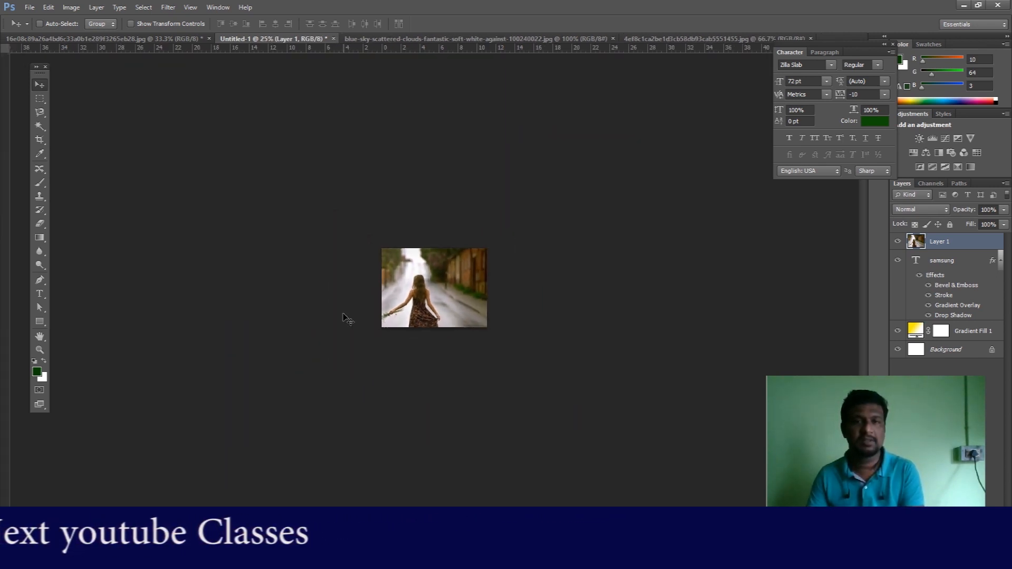
{"action": "left_click", "coordinate": [48, 8]}
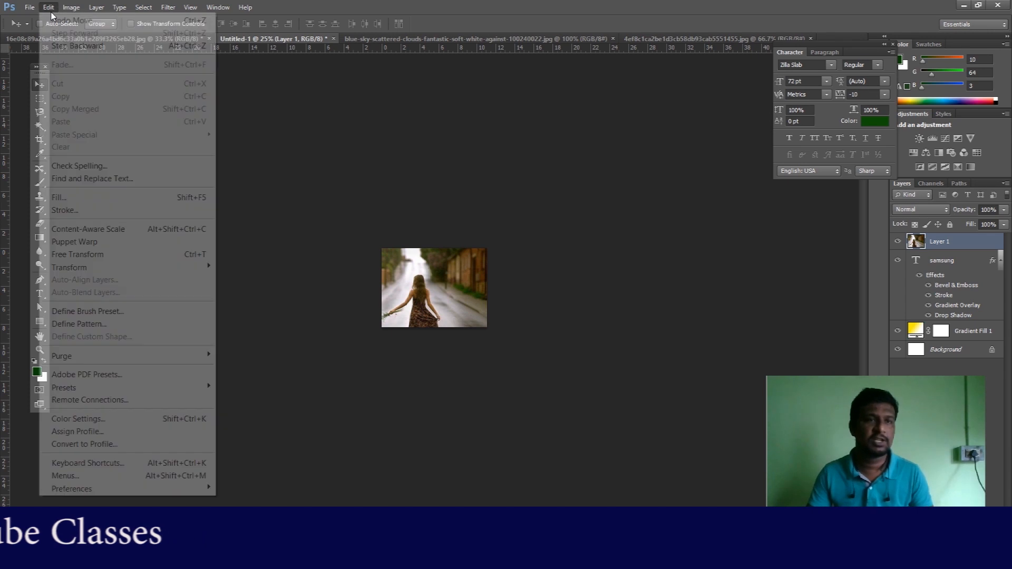
{"action": "left_click", "coordinate": [77, 255]}
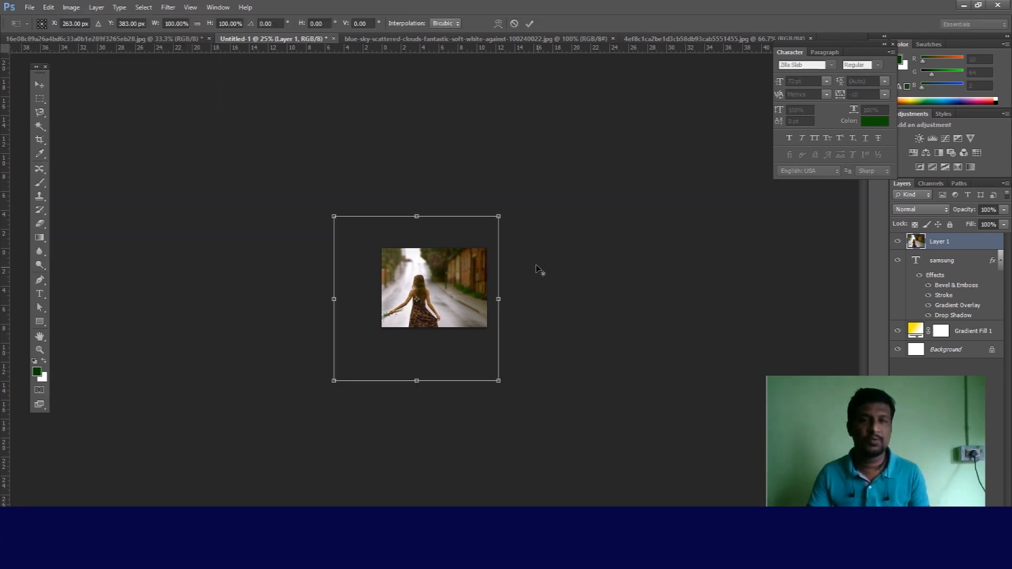
{"action": "left_click_drag", "start_coordinate": [496, 217], "coordinate": [452, 262]}
{"action": "key", "text": "Return"}
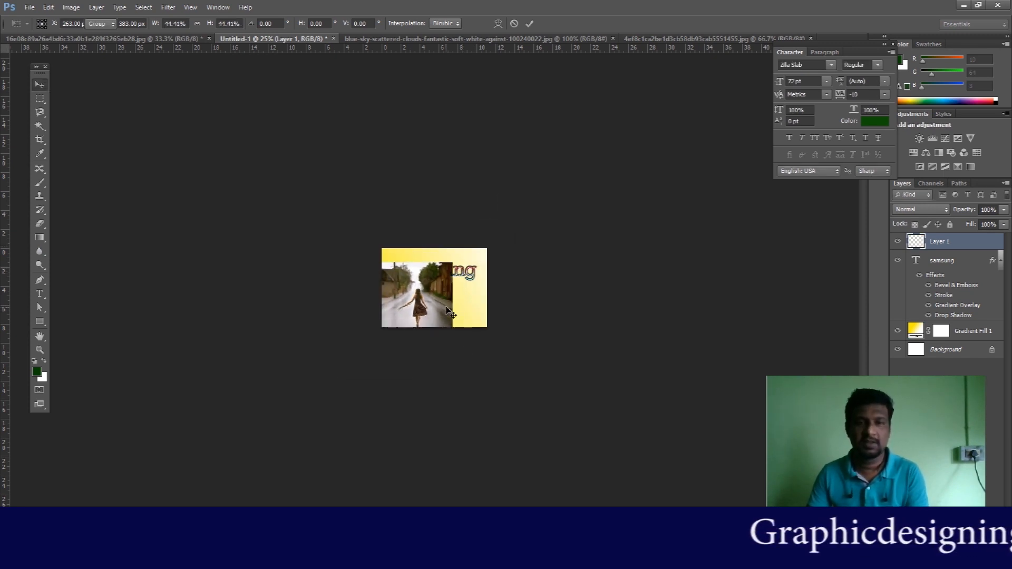
{"action": "key", "text": "ctrl+plus"}
{"action": "key", "text": "ctrl+plus"}
{"action": "key", "text": "ctrl+plus"}
{"action": "left_click_drag", "start_coordinate": [448, 312], "coordinate": [578, 283]}
Step: Add a Hide All mask to the girl photo layer and paint white with the soft brush to reveal the girl and the street around her
{"action": "left_click", "coordinate": [93, 8]}
{"action": "mouse_move", "coordinate": [102, 157]}
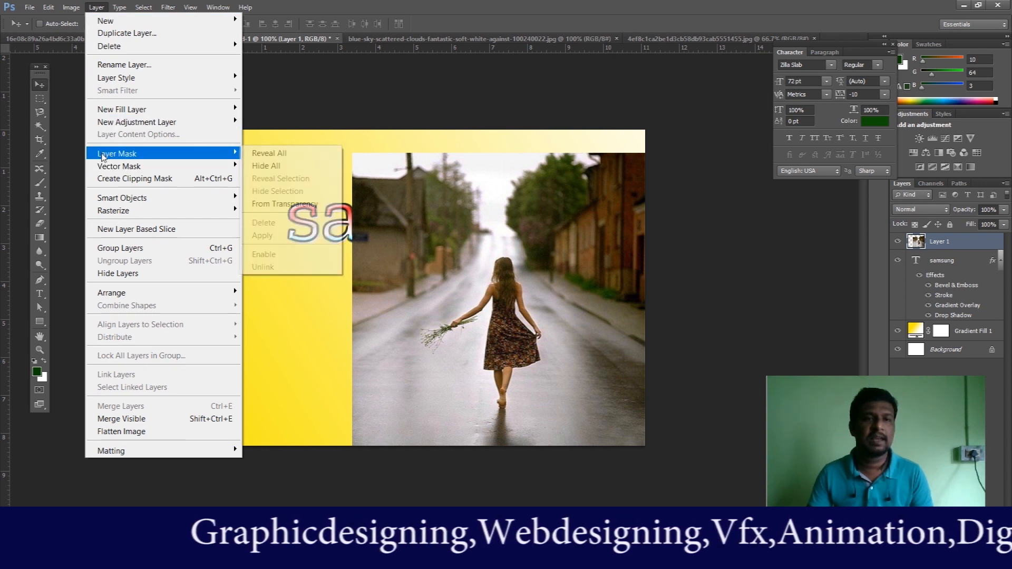
{"action": "left_click", "coordinate": [299, 166]}
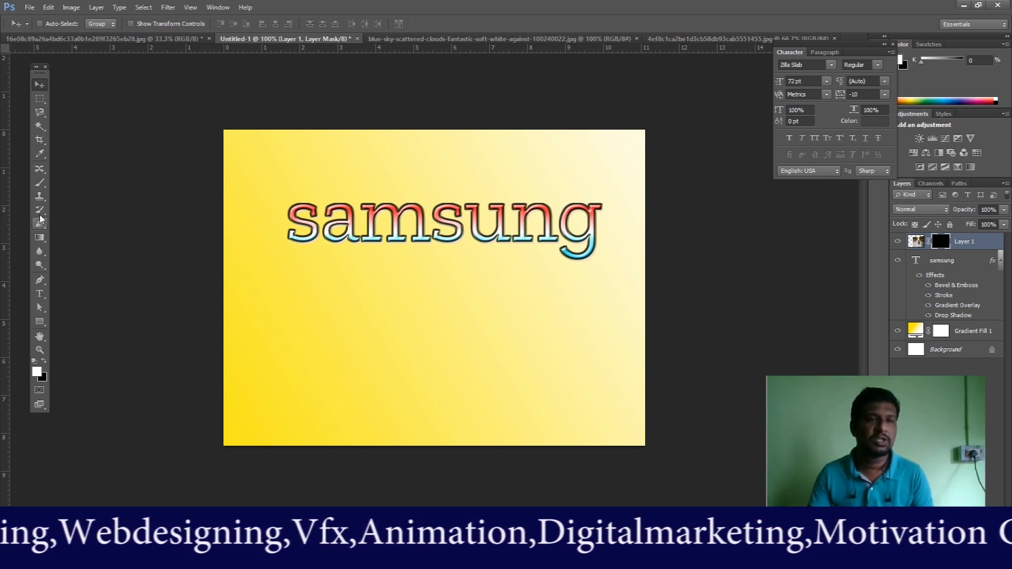
{"action": "left_click", "coordinate": [39, 185]}
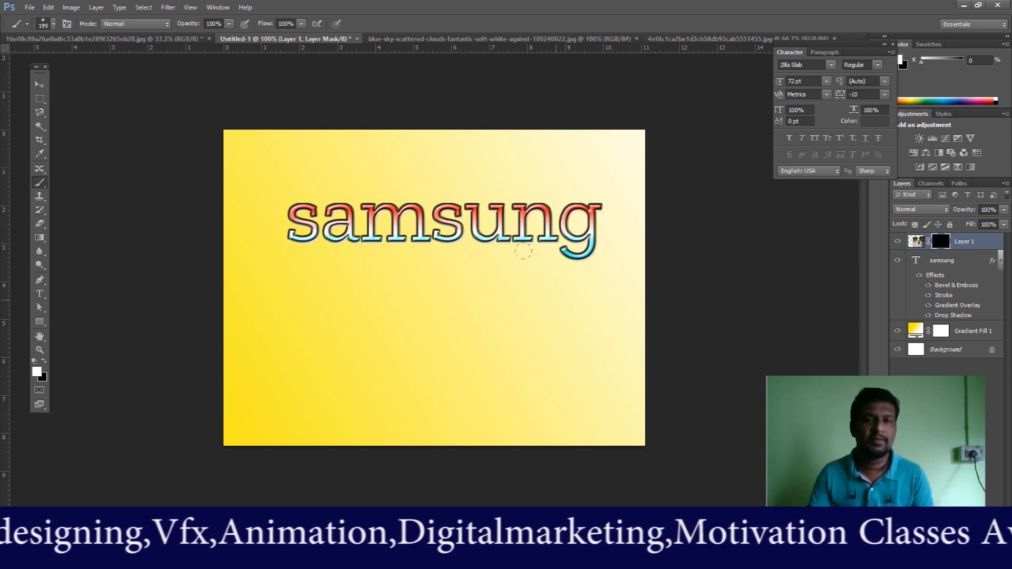
{"action": "mouse_move", "coordinate": [526, 250]}
{"action": "left_mouse_down"}
{"action": "mouse_move", "coordinate": [511, 346]}
{"action": "mouse_move", "coordinate": [567, 283]}
{"action": "mouse_move", "coordinate": [579, 237]}
{"action": "mouse_move", "coordinate": [586, 381]}
{"action": "mouse_move", "coordinate": [526, 396]}
{"action": "mouse_move", "coordinate": [536, 385]}
{"action": "mouse_move", "coordinate": [494, 244]}
{"action": "mouse_move", "coordinate": [478, 364]}
{"action": "mouse_move", "coordinate": [476, 256]}
{"action": "mouse_move", "coordinate": [462, 296]}
{"action": "mouse_move", "coordinate": [446, 299]}
{"action": "mouse_move", "coordinate": [473, 254]}
{"action": "mouse_move", "coordinate": [437, 305]}
{"action": "mouse_move", "coordinate": [465, 365]}
{"action": "mouse_move", "coordinate": [574, 376]}
{"action": "mouse_move", "coordinate": [577, 238]}
{"action": "mouse_move", "coordinate": [499, 242]}
{"action": "mouse_move", "coordinate": [485, 263]}
{"action": "left_mouse_up"}
{"action": "mouse_move", "coordinate": [421, 310]}
{"action": "left_mouse_down"}
{"action": "mouse_move", "coordinate": [460, 337]}
{"action": "mouse_move", "coordinate": [435, 362]}
{"action": "left_mouse_up"}
{"action": "left_click_drag", "start_coordinate": [544, 291], "coordinate": [589, 402]}
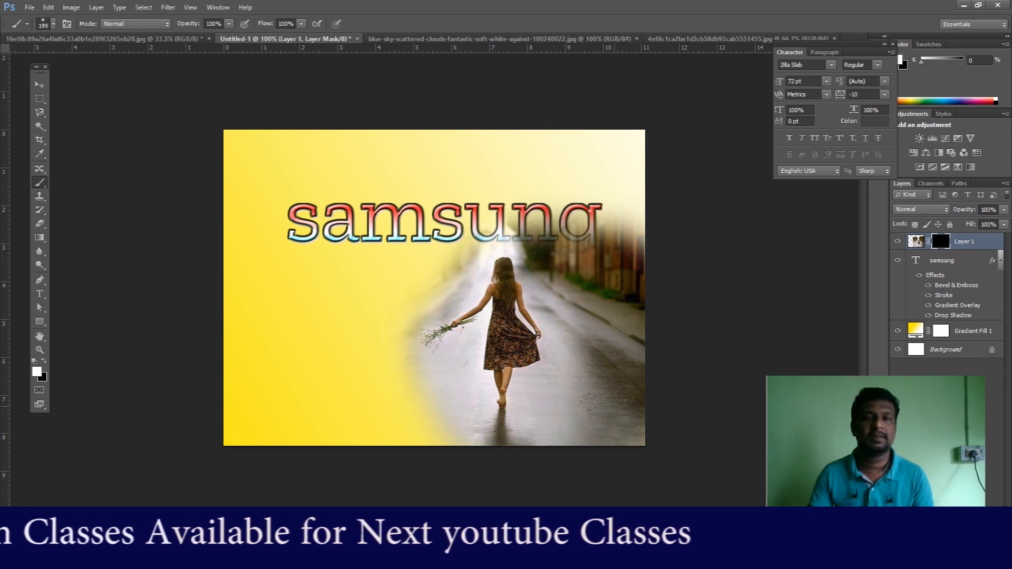
Step: Bring the mountain road photo into Untitled-1 as a new layer and position it to cover the canvas
{"action": "left_click", "coordinate": [121, 39]}
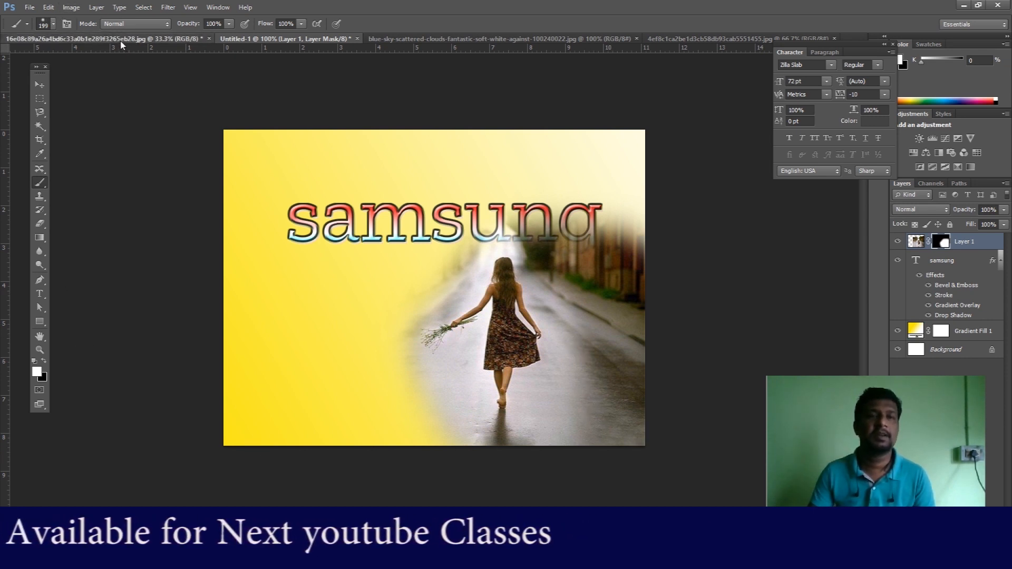
{"action": "left_click", "coordinate": [39, 84]}
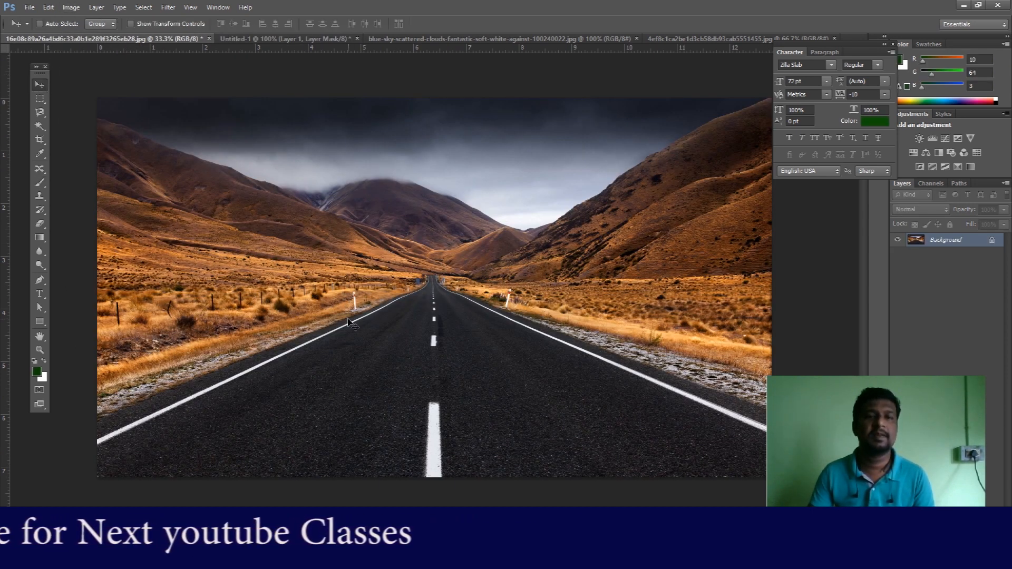
{"action": "left_click_drag", "start_coordinate": [347, 322], "coordinate": [319, 255]}
{"action": "left_click_drag", "start_coordinate": [508, 258], "coordinate": [476, 387]}
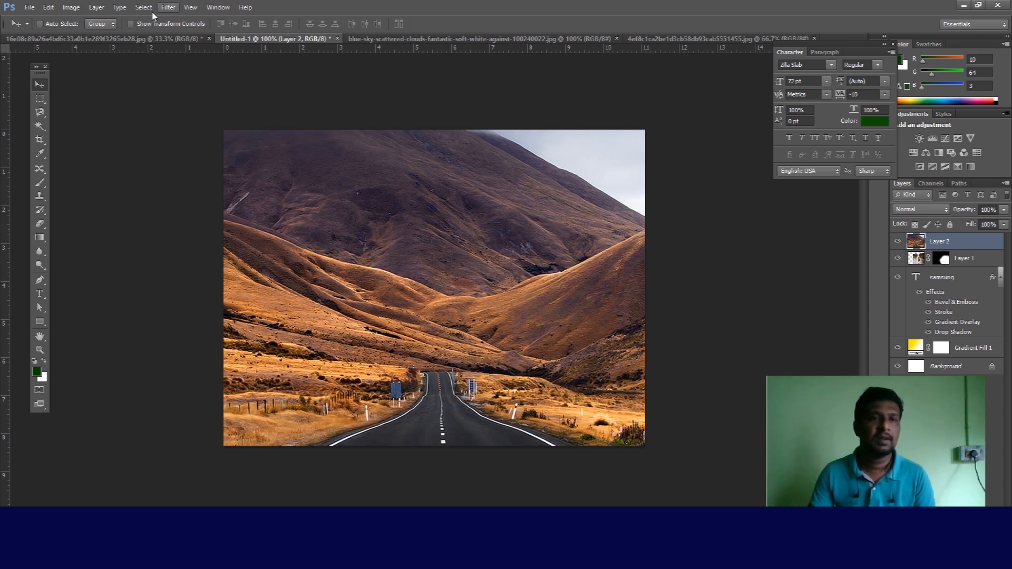
Step: Add a Hide All mask to the road photo layer and paint the mountains, sky and road back in around the girl
{"action": "left_click", "coordinate": [96, 8]}
{"action": "mouse_move", "coordinate": [110, 156]}
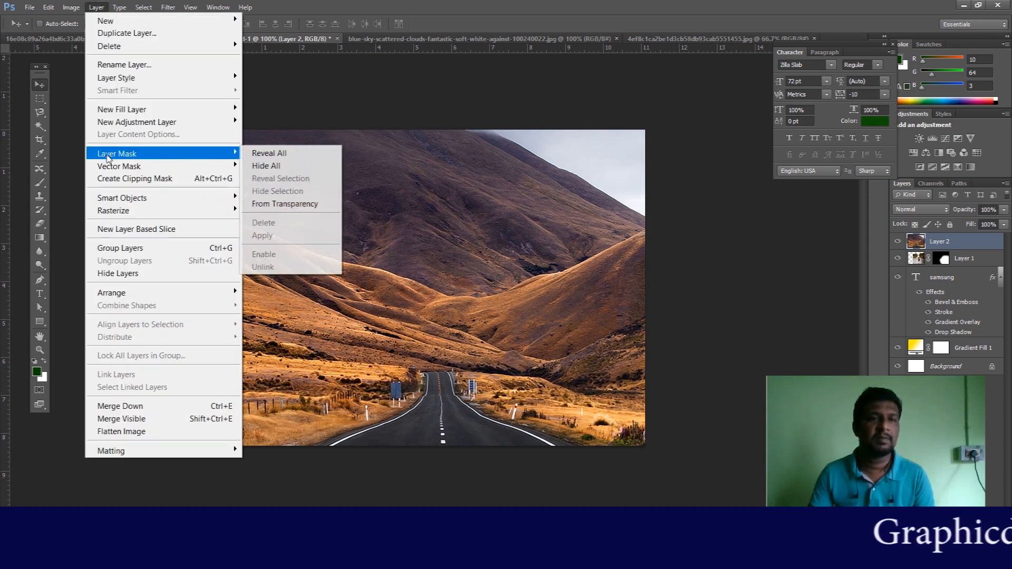
{"action": "left_click", "coordinate": [306, 170]}
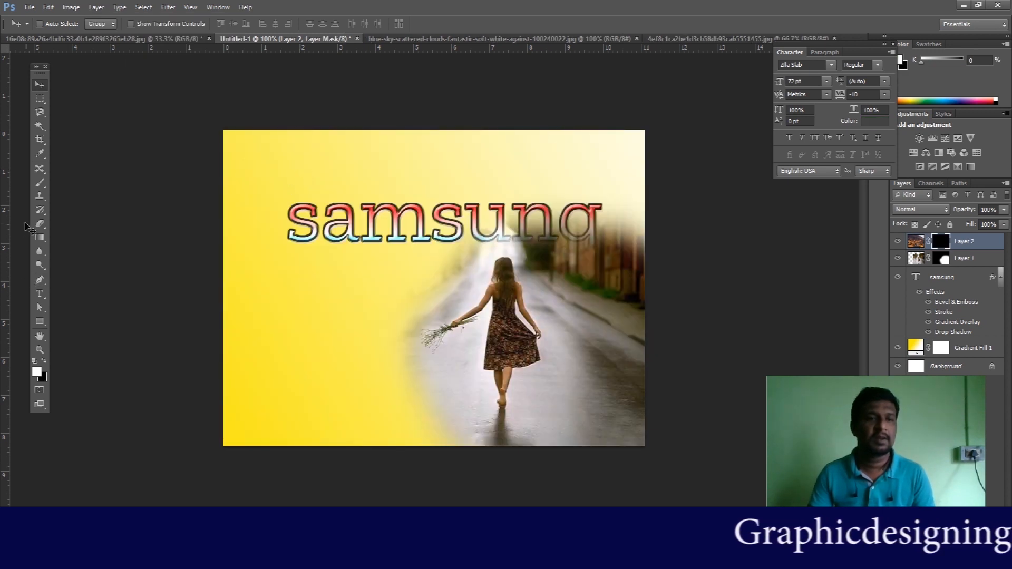
{"action": "left_click", "coordinate": [40, 183]}
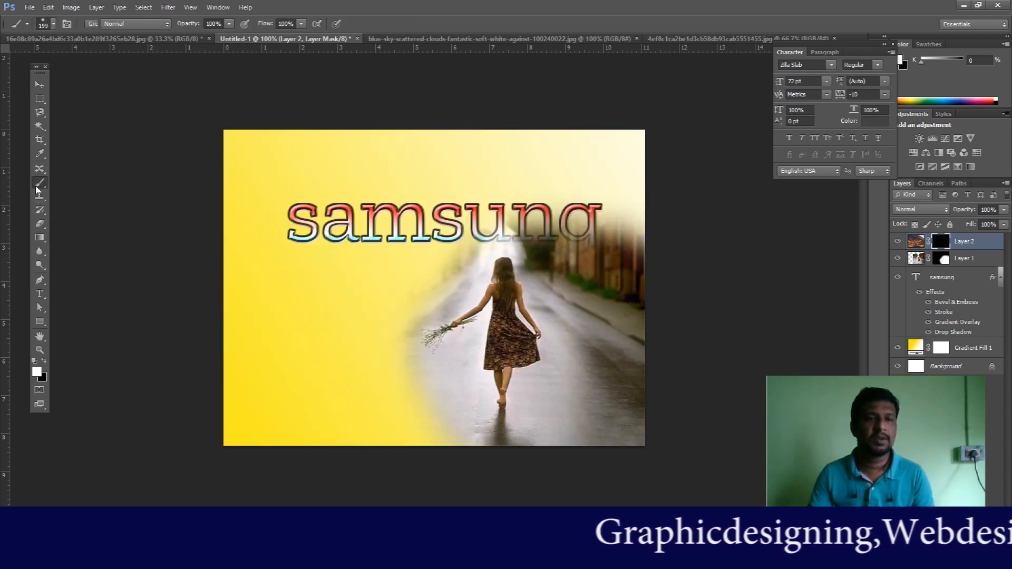
{"action": "mouse_move", "coordinate": [361, 135]}
{"action": "left_mouse_down"}
{"action": "mouse_move", "coordinate": [248, 163]}
{"action": "mouse_move", "coordinate": [316, 263]}
{"action": "mouse_move", "coordinate": [357, 168]}
{"action": "mouse_move", "coordinate": [522, 179]}
{"action": "mouse_move", "coordinate": [595, 167]}
{"action": "mouse_move", "coordinate": [263, 303]}
{"action": "mouse_move", "coordinate": [316, 343]}
{"action": "mouse_move", "coordinate": [416, 269]}
{"action": "mouse_move", "coordinate": [232, 379]}
{"action": "mouse_move", "coordinate": [338, 364]}
{"action": "mouse_move", "coordinate": [453, 253]}
{"action": "mouse_move", "coordinate": [364, 347]}
{"action": "mouse_move", "coordinate": [368, 427]}
{"action": "mouse_move", "coordinate": [422, 295]}
{"action": "mouse_move", "coordinate": [469, 253]}
{"action": "mouse_move", "coordinate": [393, 401]}
{"action": "mouse_move", "coordinate": [453, 422]}
{"action": "mouse_move", "coordinate": [416, 408]}
{"action": "left_mouse_up"}
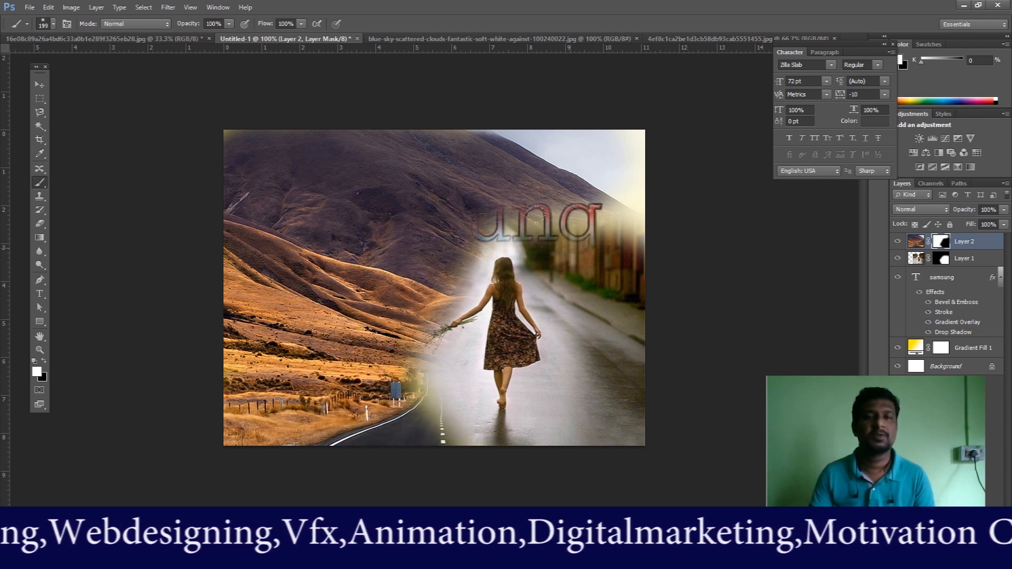
{"action": "left_click_drag", "start_coordinate": [573, 169], "coordinate": [622, 237]}
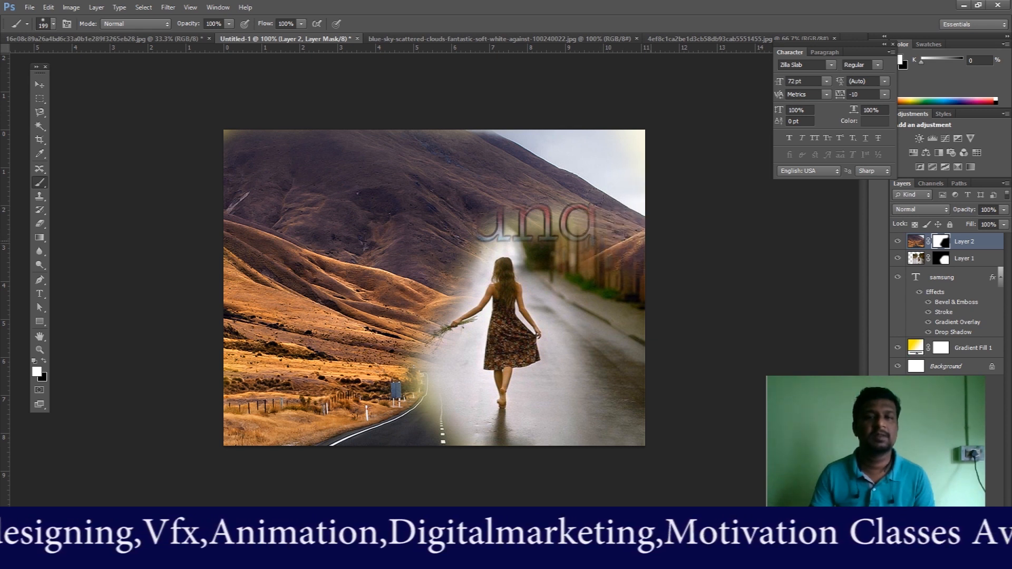
Step: Bring the samsung text layer to the front of the layer stack and move the text up above the girl
{"action": "left_click", "coordinate": [38, 86]}
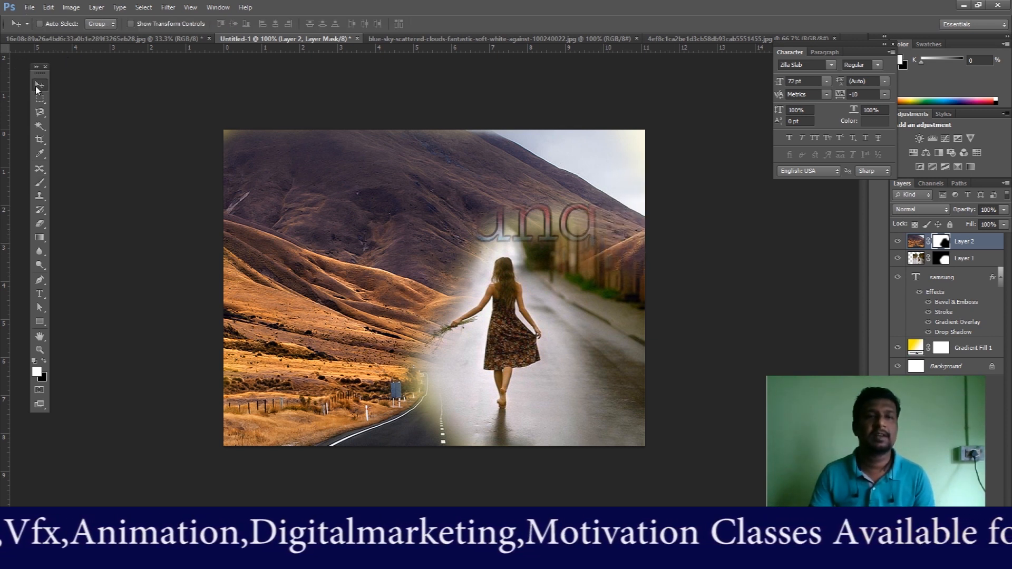
{"action": "left_click", "coordinate": [948, 280]}
{"action": "left_click", "coordinate": [96, 7]}
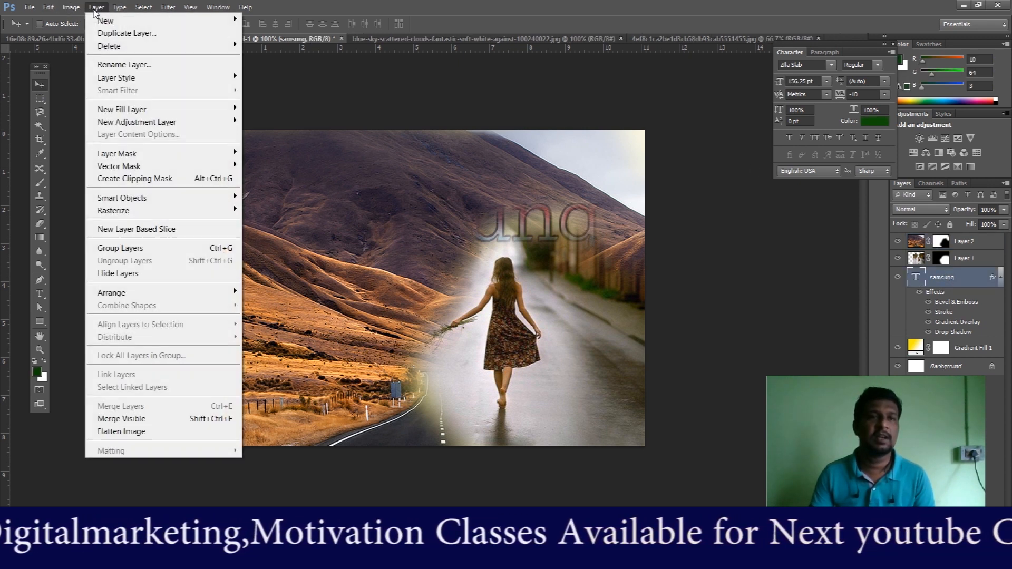
{"action": "mouse_move", "coordinate": [235, 293]}
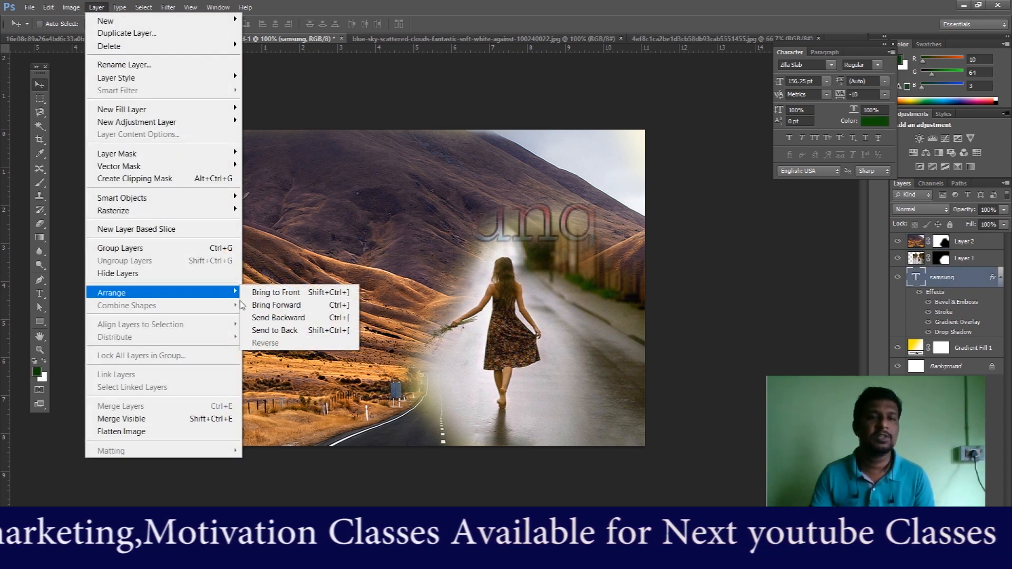
{"action": "left_click", "coordinate": [275, 292]}
{"action": "left_click_drag", "start_coordinate": [421, 221], "coordinate": [410, 186]}
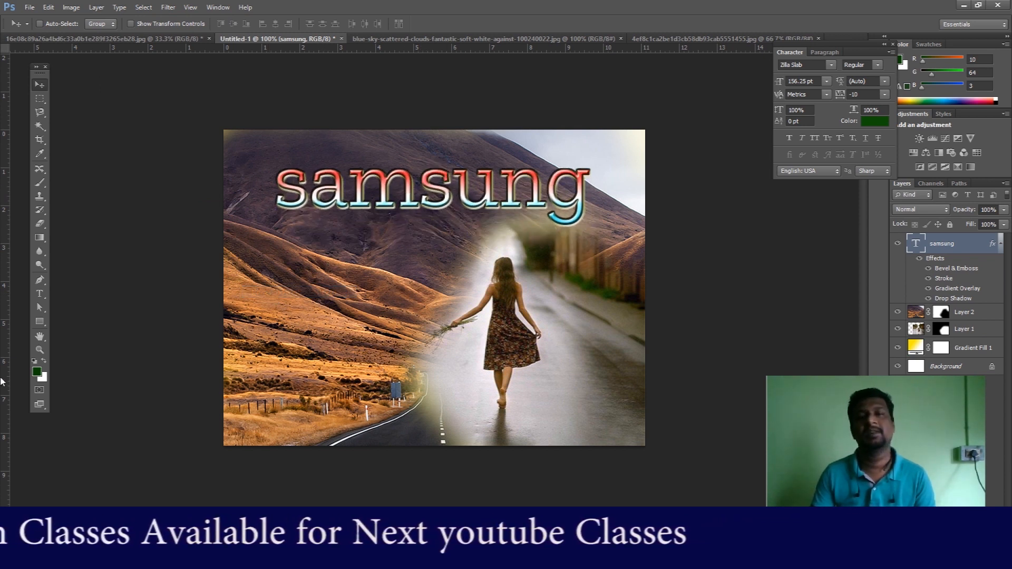